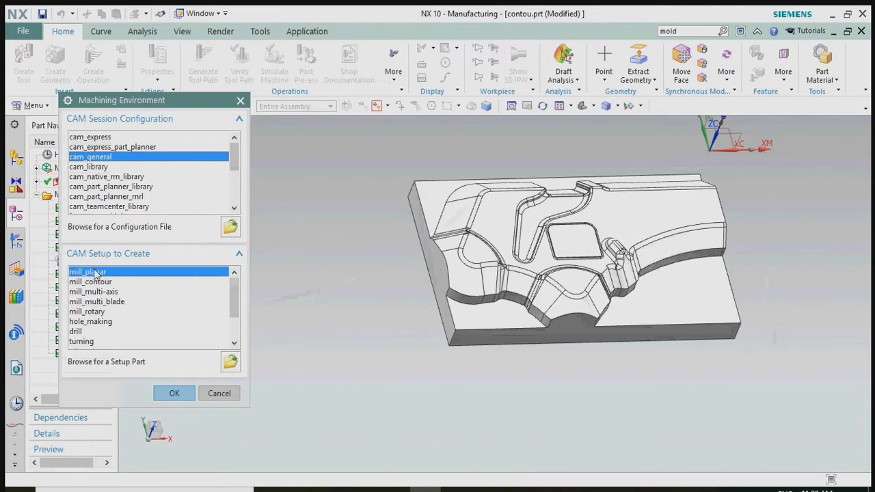
Step: Initialize the CAM session with the mill_contour setup and show the geometry view with the MCS_MILL node expanded
left_click(96, 284)
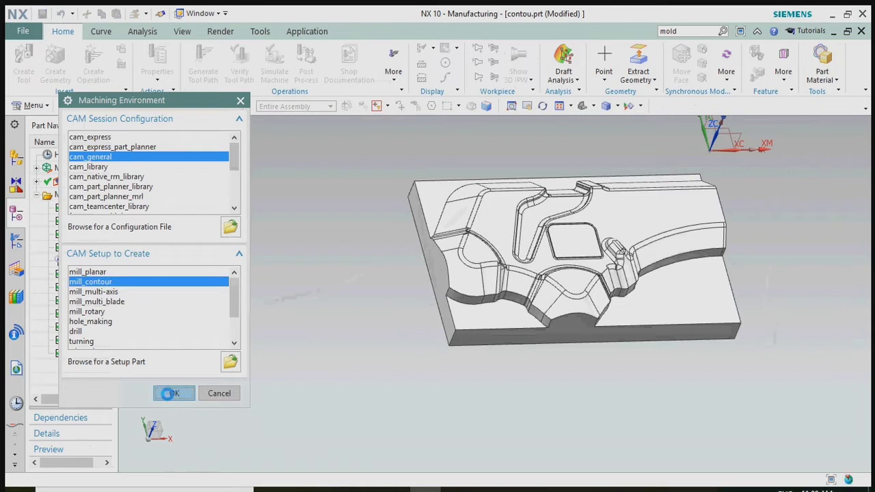
left_click(173, 393)
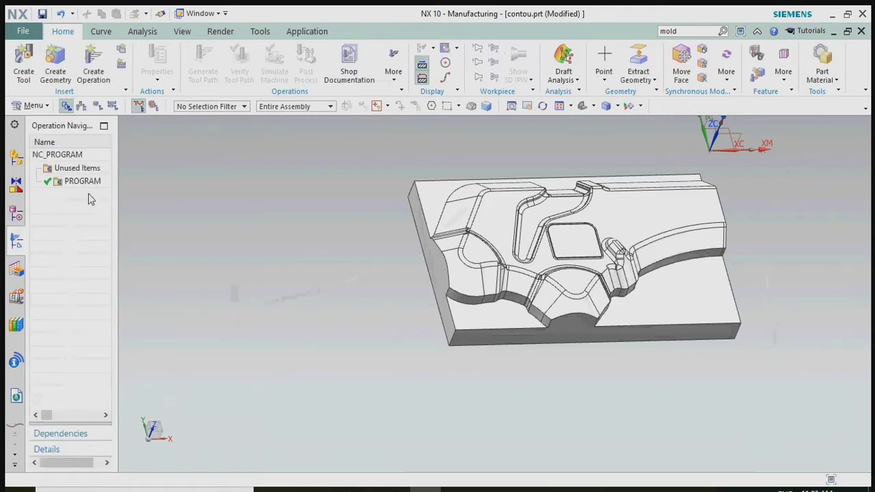
left_click(98, 106)
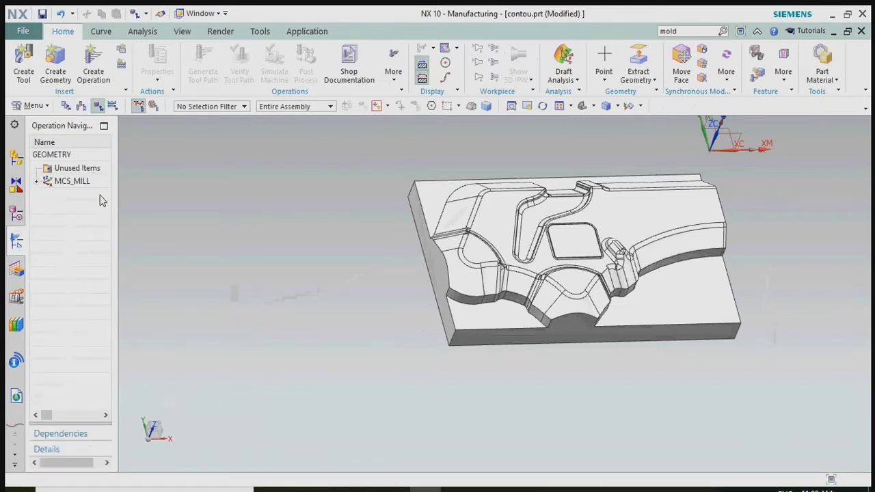
left_click_drag(114, 187, 149, 189)
left_click(36, 181)
Step: Open the MCS_MILL machine coordinate system, examine its details and accept it as it is
left_click(75, 184)
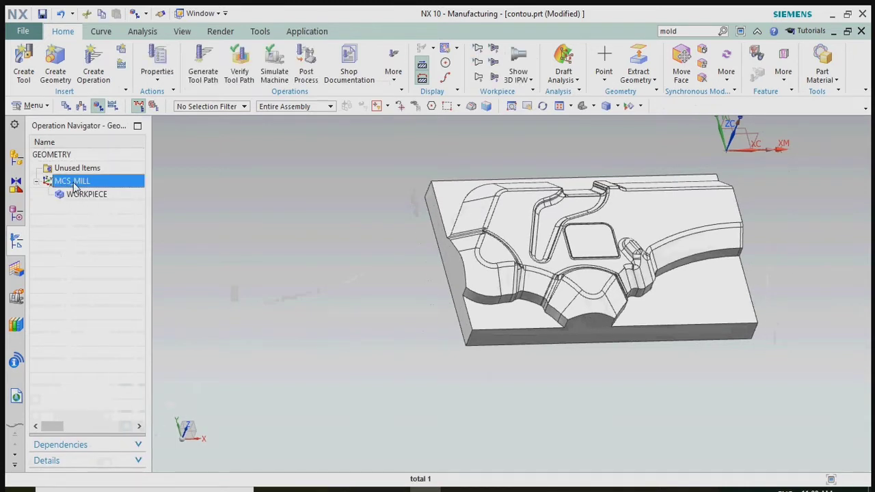
double_click(75, 184)
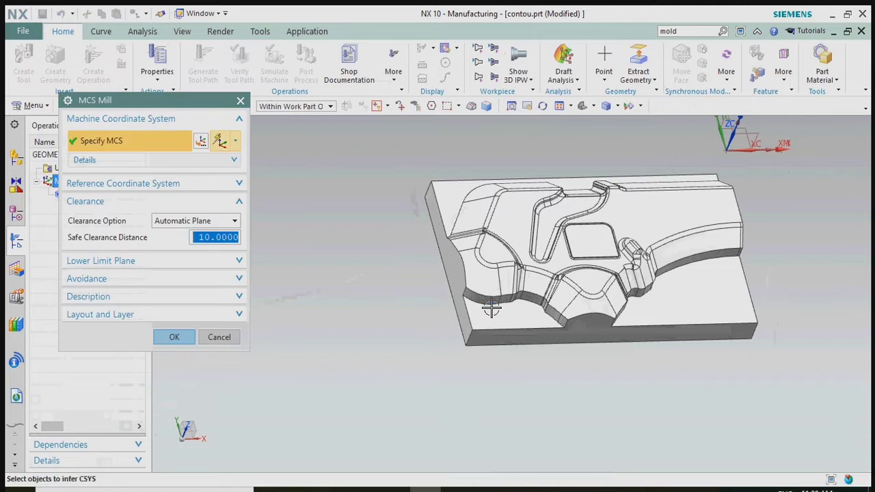
key("Home")
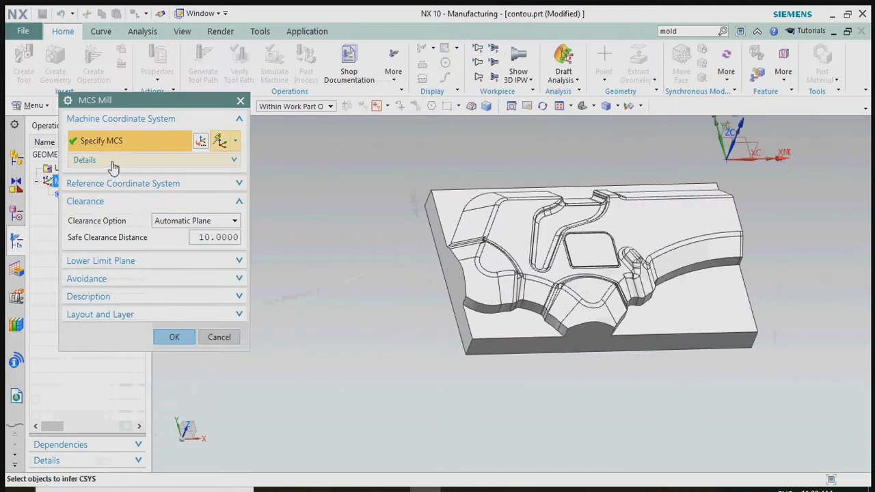
left_click(114, 165)
left_click(173, 417)
Step: Edit the WORKPIECE and specify the contoured solid body as the part geometry
left_click(90, 197)
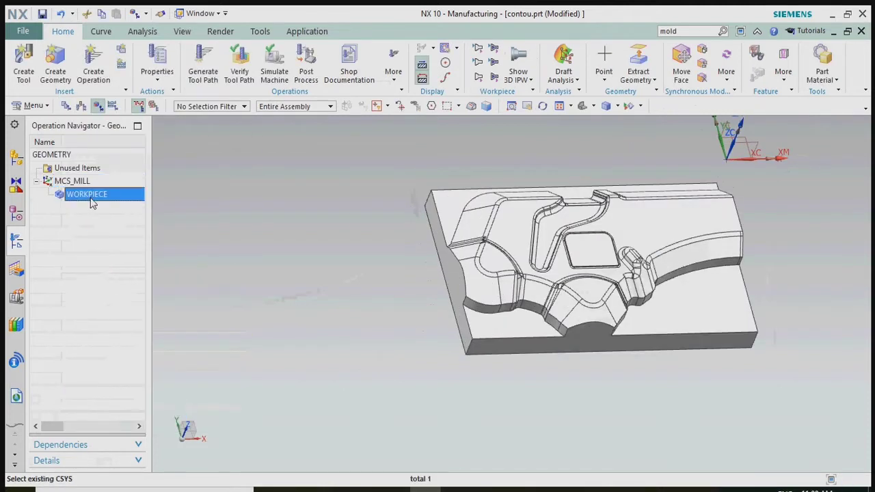
double_click(99, 197)
left_click(208, 144)
left_click(560, 273)
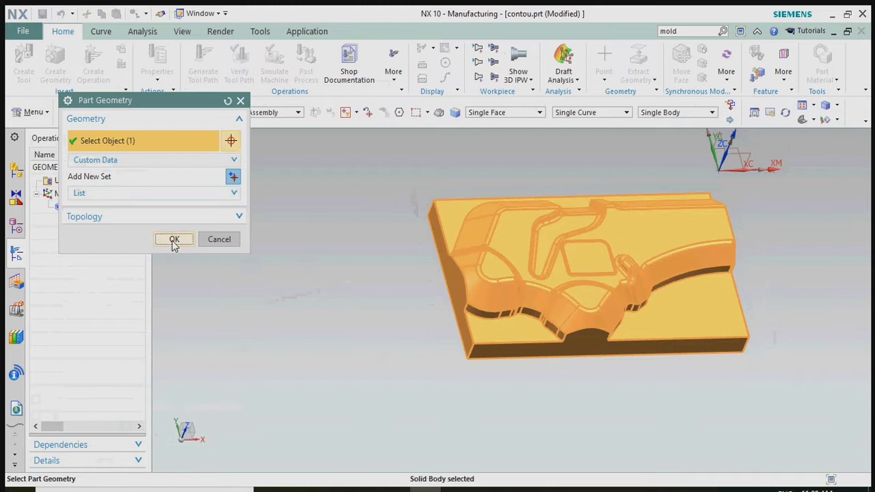
left_click(174, 240)
Step: Show the hidden Extrude (4) block, specify it as the blank geometry and accept the workpiece definition
middle_click(208, 164)
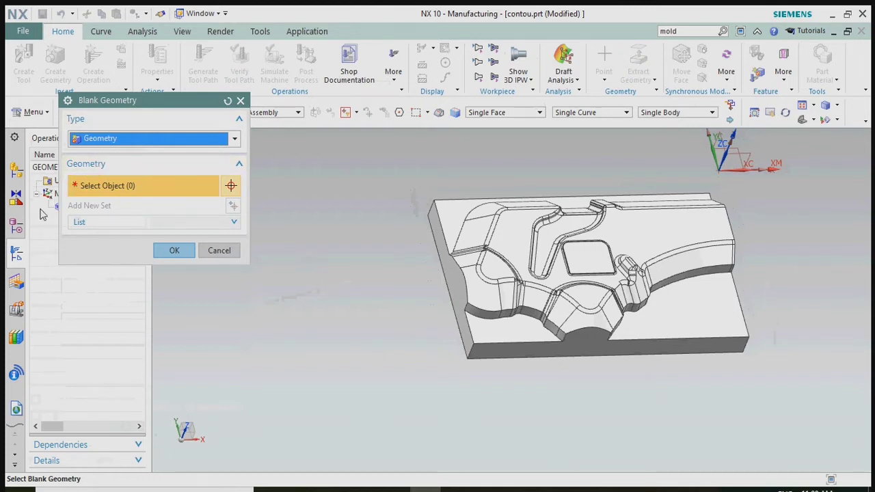
left_click(21, 229)
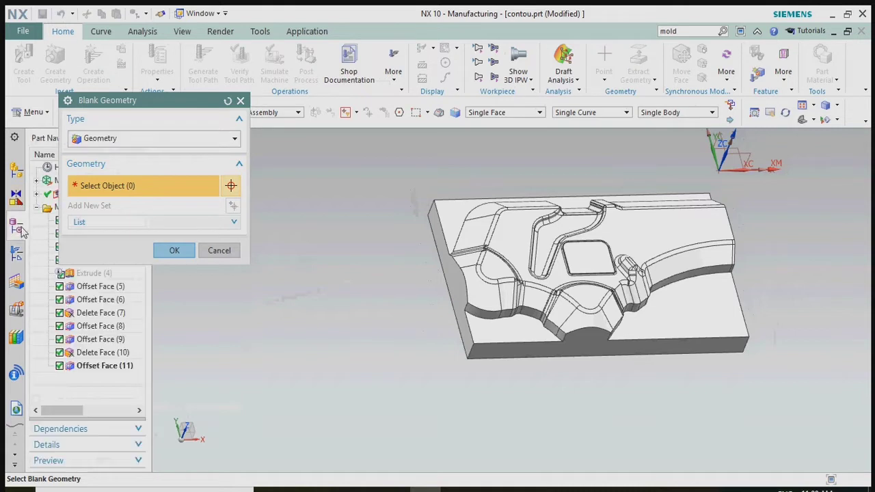
right_click(83, 281)
left_click(109, 287)
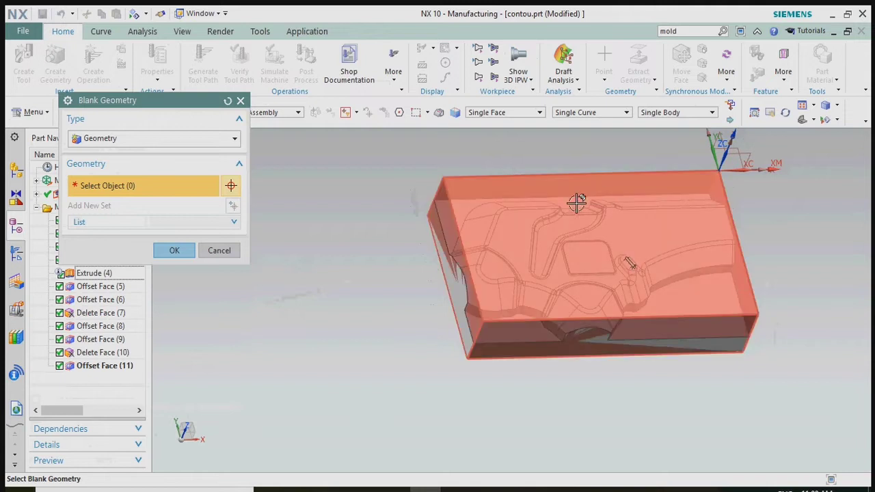
left_click(547, 199)
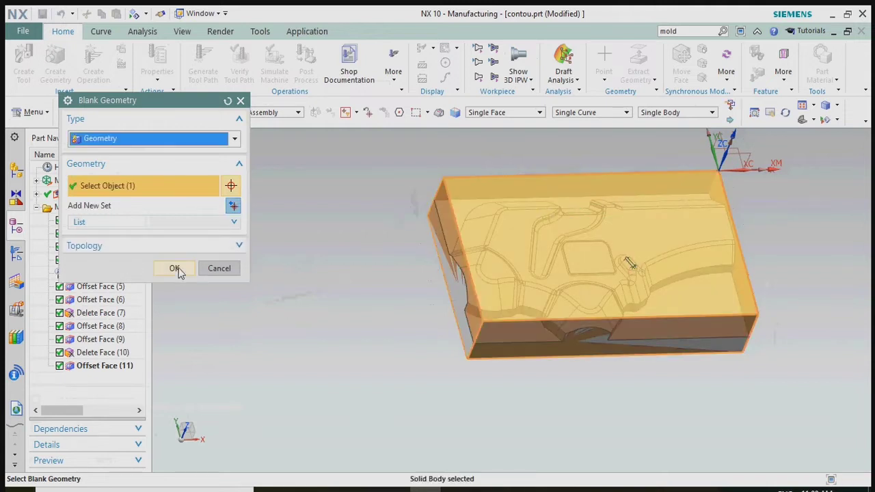
left_click(176, 269)
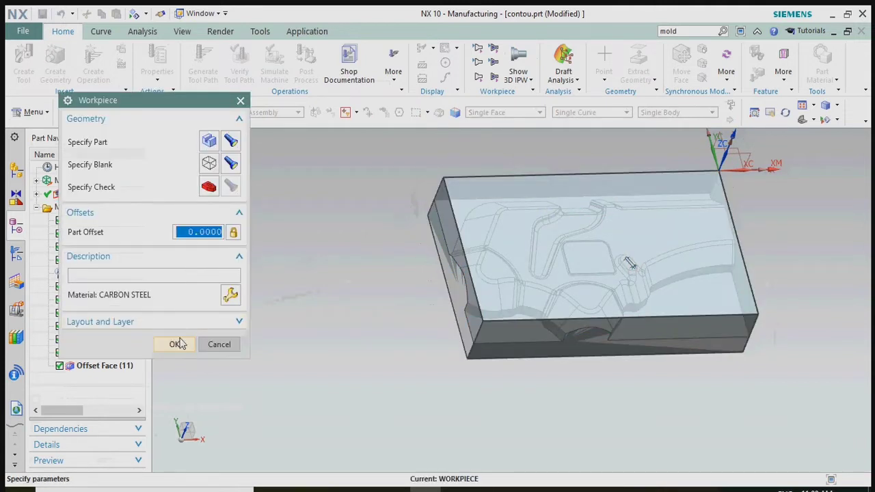
left_click(176, 344)
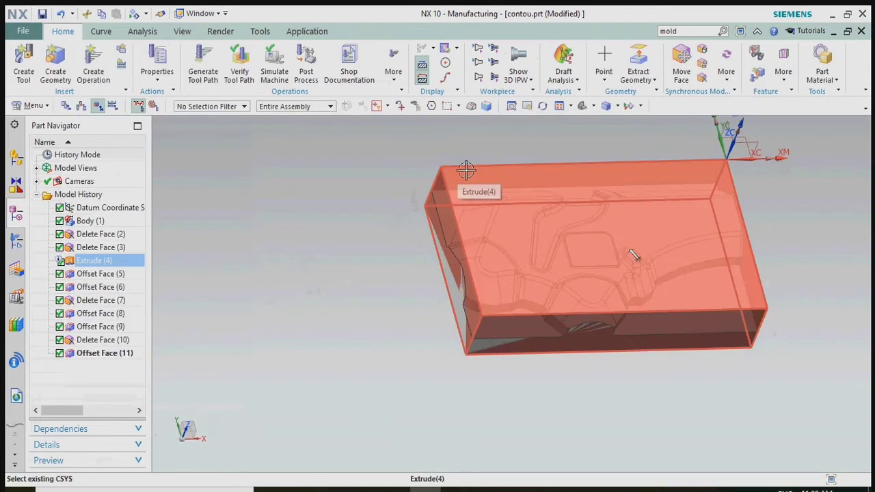
Step: Hide the Extrude (4) blank body so that only the contoured part is displayed
left_click(466, 170)
right_click(466, 171)
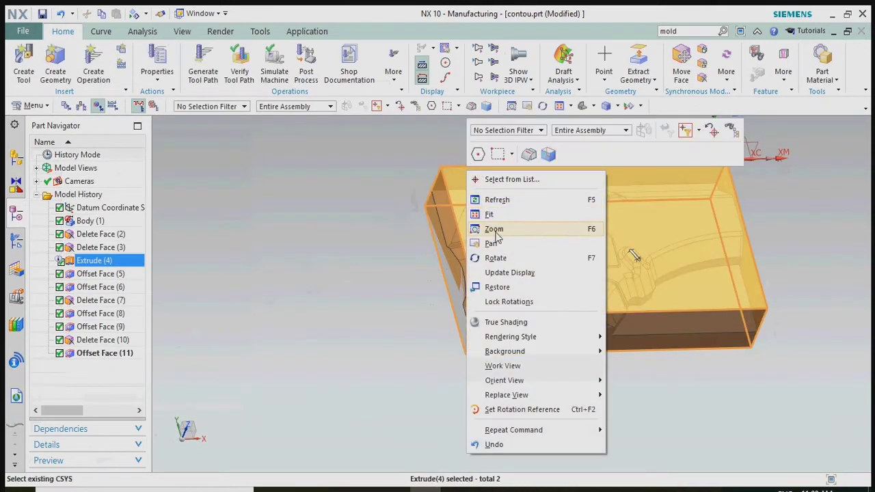
left_click(274, 178)
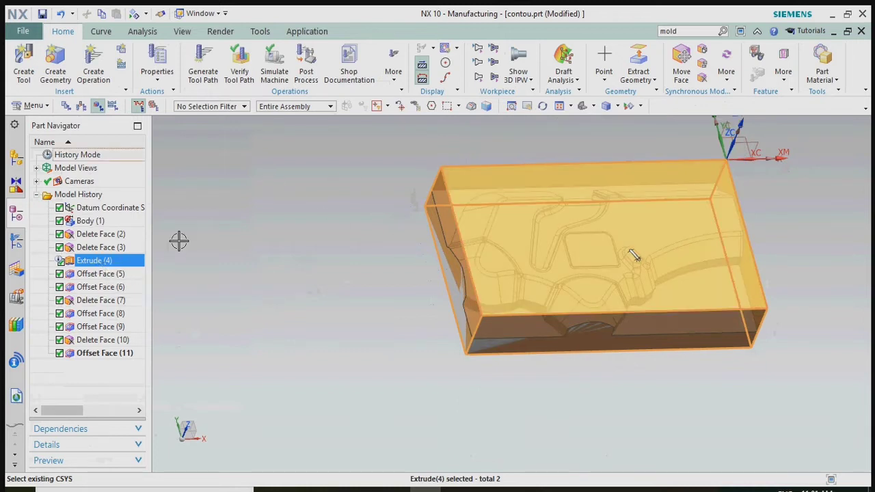
key("ctrl+b")
middle_click_drag(323, 287, 520, 287)
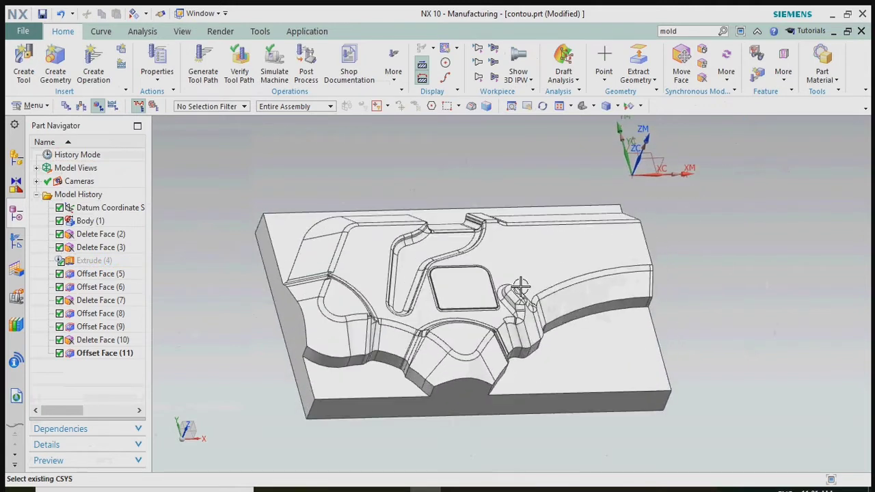
scroll(521, 287, "down", 2)
middle_click_drag(456, 238, 387, 260)
Step: Insert a mill_contour CAVITY_MILL operation under the WORKPIECE geometry
left_click(14, 241)
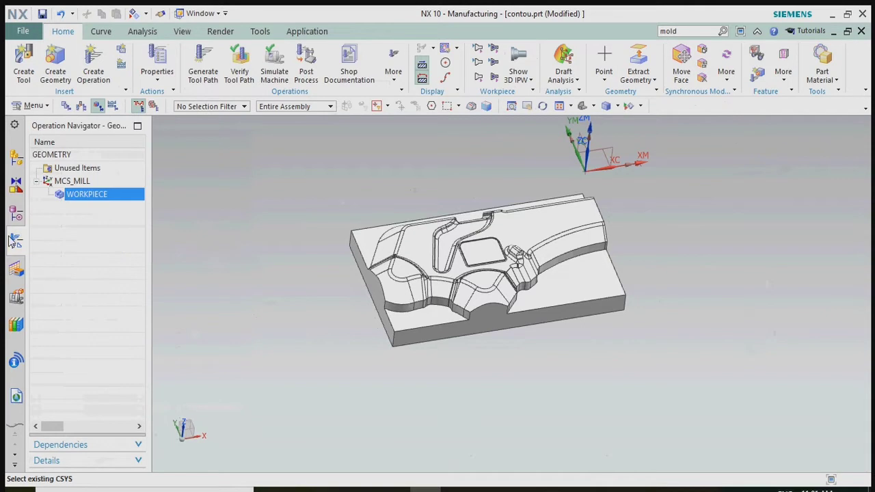
left_click(82, 195)
right_click(87, 196)
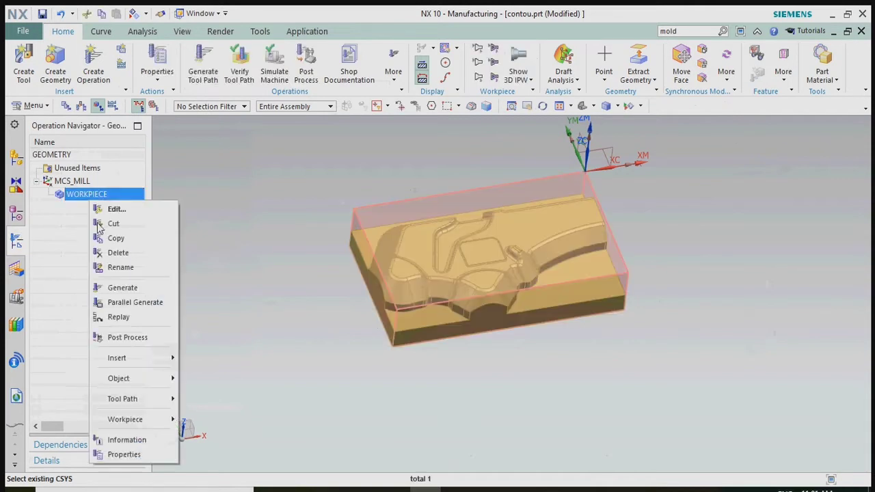
mouse_move(159, 361)
left_click(227, 357)
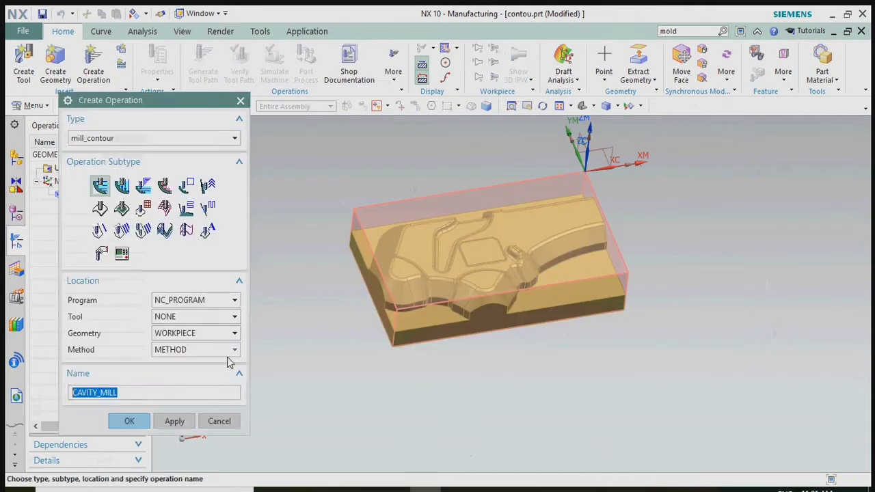
left_click(115, 139)
mouse_move(99, 194)
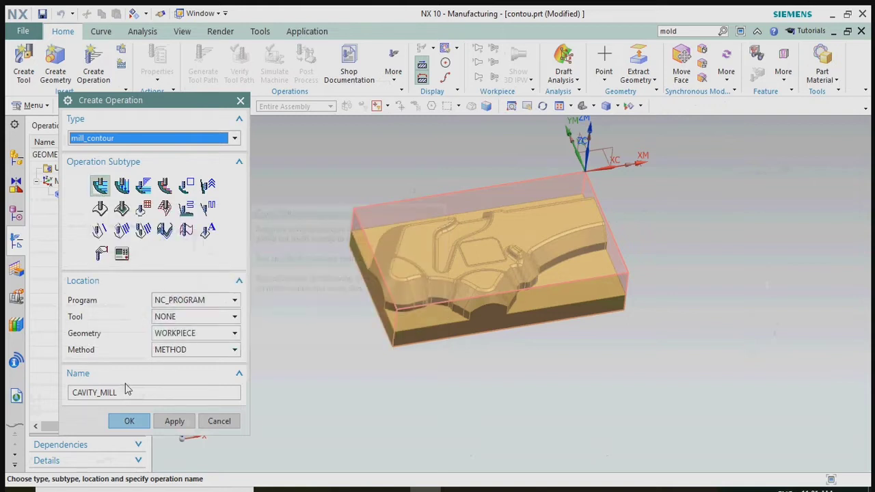
left_click(128, 422)
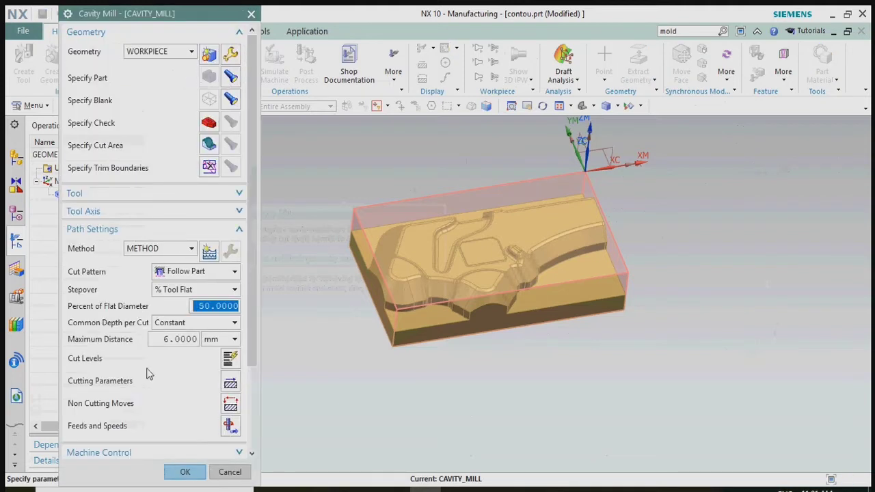
Step: Create a new milling tool named DIA_16MILL for the operation with a diameter of 16 mm
left_click(112, 198)
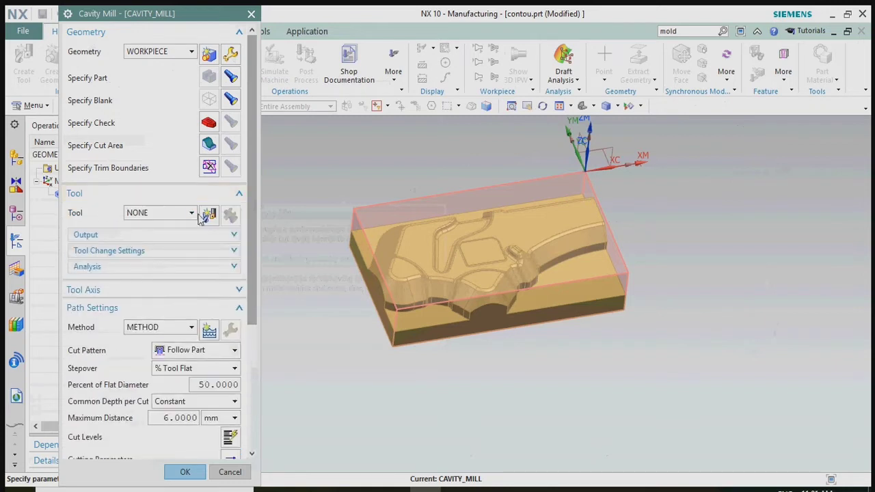
left_click(209, 216)
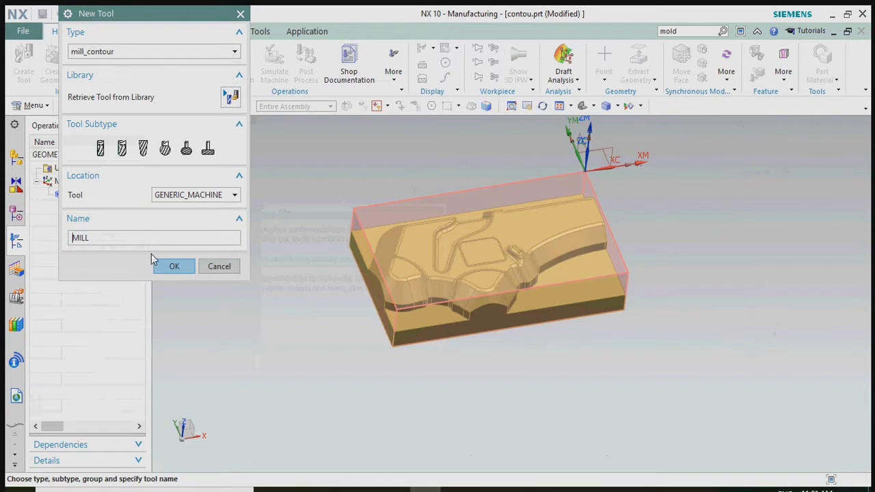
type("dia_16")
left_click(175, 267)
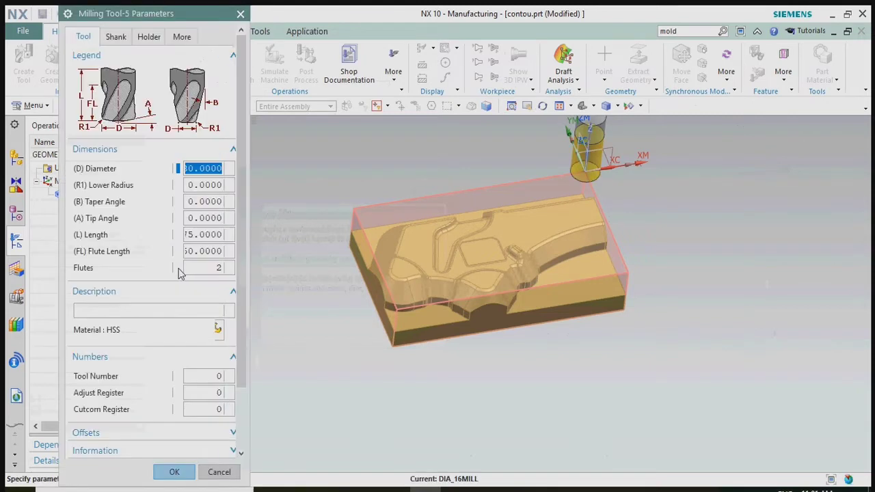
type("16")
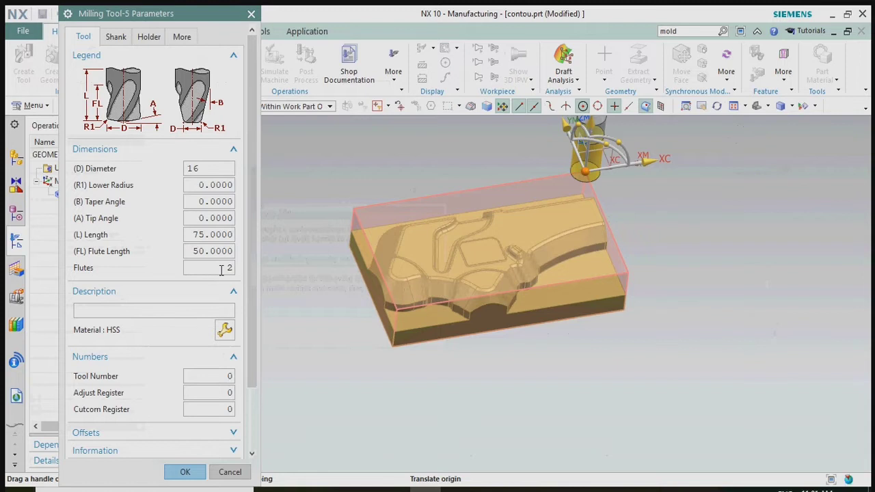
Step: Set the tool number, adjust register and cutcom register of the new tool to 5
left_click(221, 268)
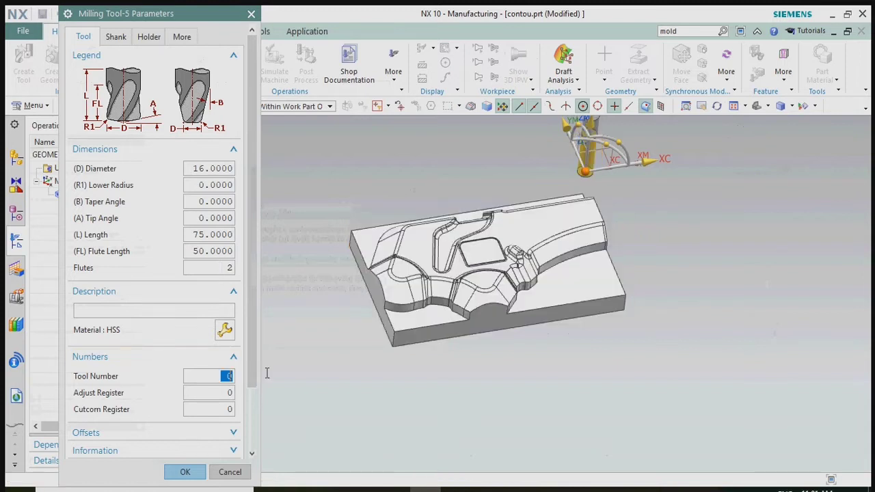
type("5")
left_click(236, 393)
type("5")
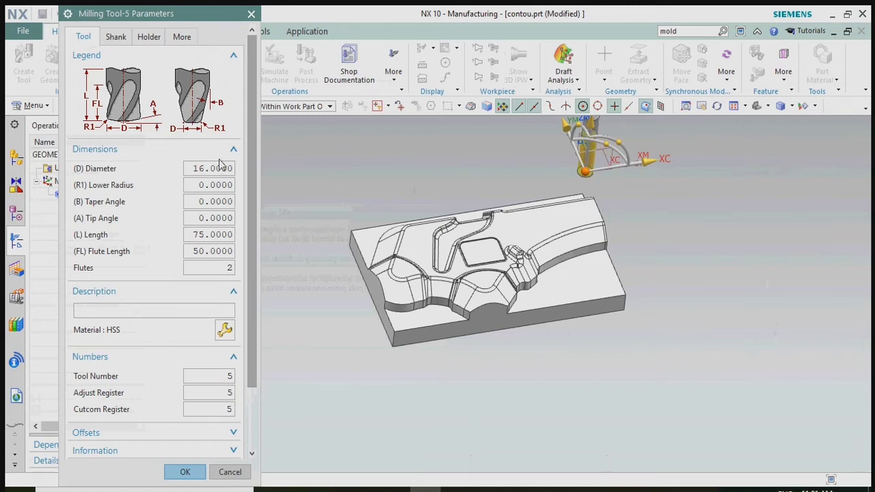
Step: Define the tool holder with lower diameter 55, length 55 and upper diameter 55, and accept the tool
left_click(149, 37)
left_click(213, 182)
type("55")
key("Tab")
type("55")
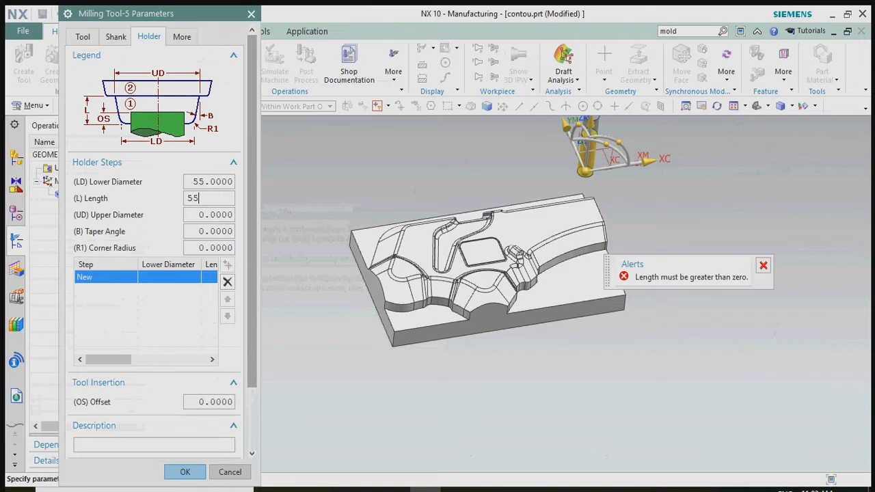
key("Tab")
type("5")
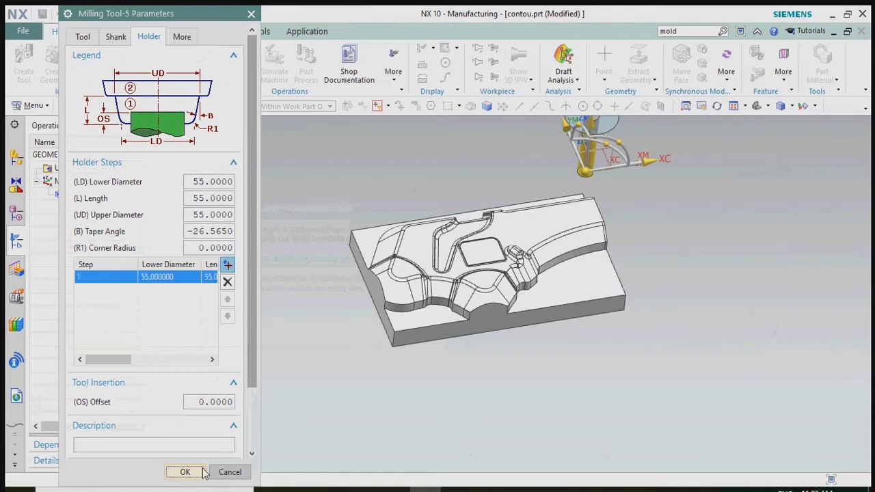
left_click(203, 471)
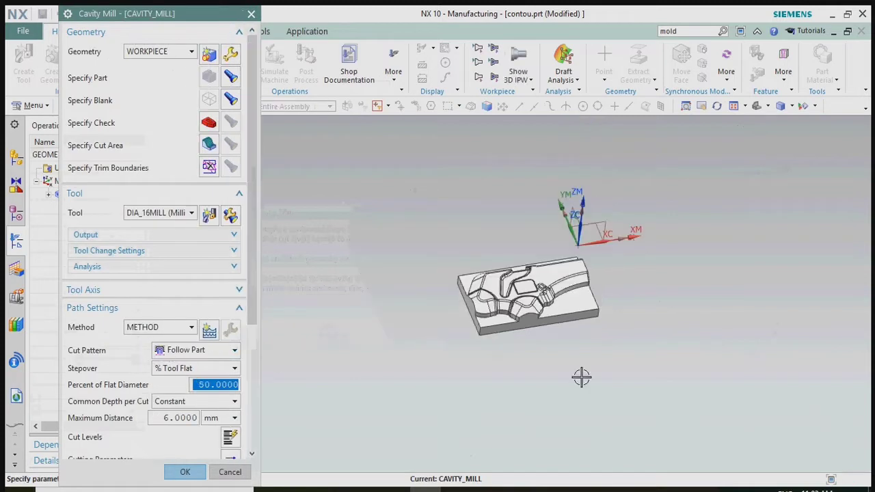
Step: Set the cavity mill's maximum distance for the common depth per cut to 3 mm
scroll(562, 263, "up", 4)
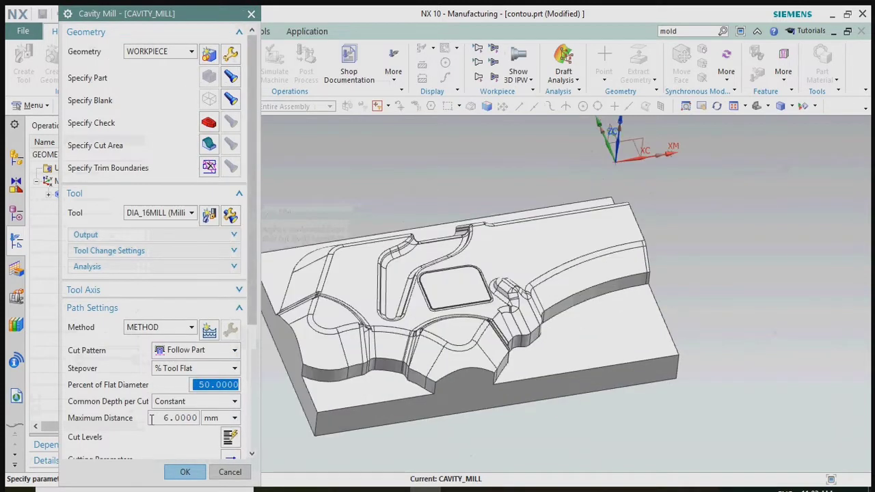
scroll(151, 418, "down", 3)
double_click(180, 338)
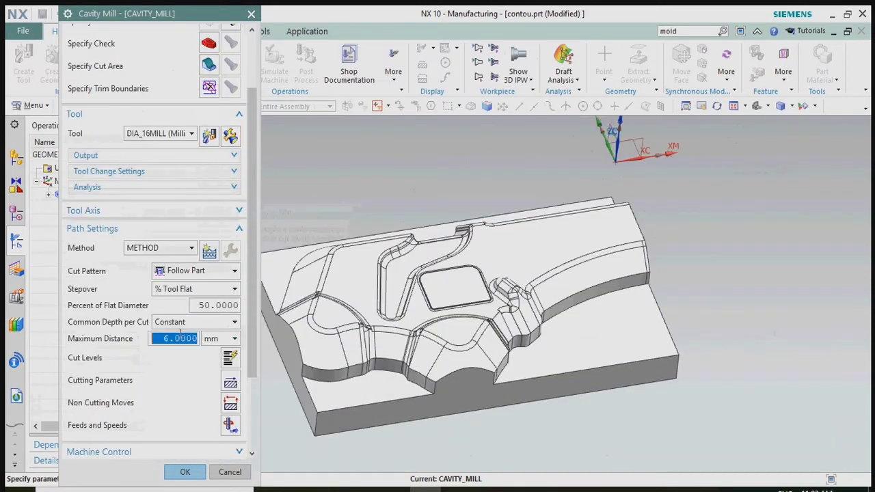
type("3")
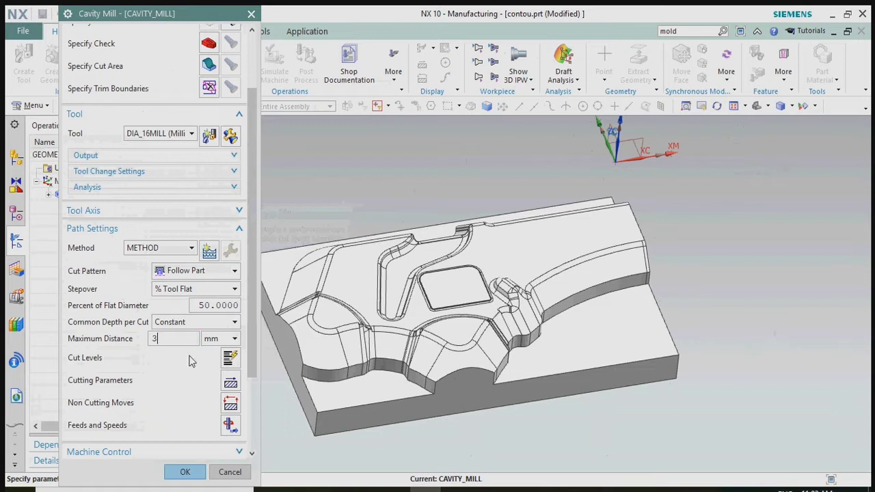
Step: Set the operation's surface speed to 150 smm and feed per tooth to 0.3, and calculate the feeds and speeds
left_click(229, 426)
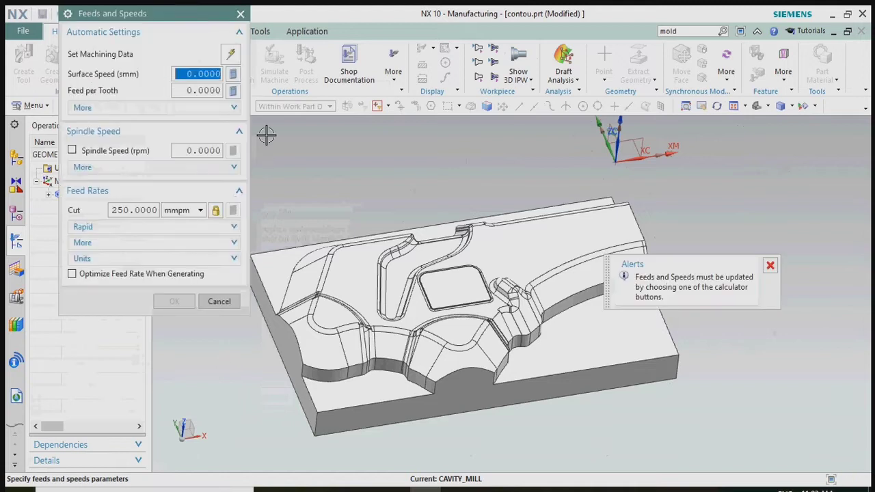
left_click(233, 92)
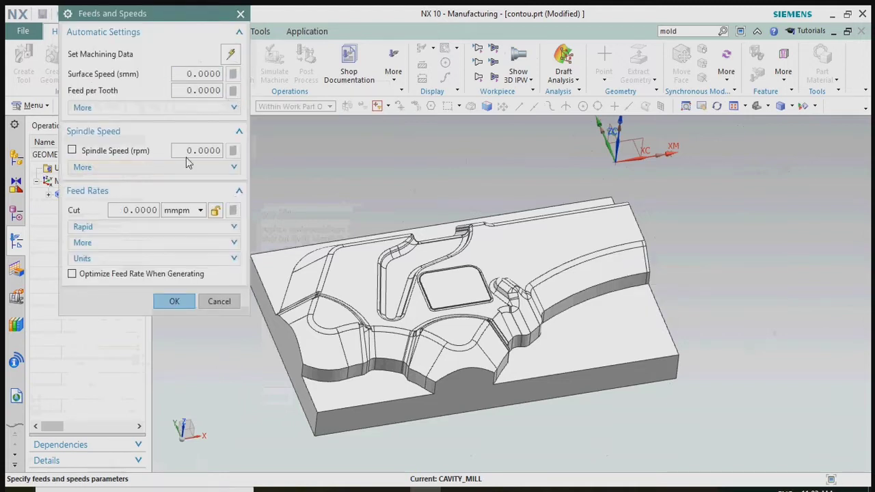
left_click(189, 74)
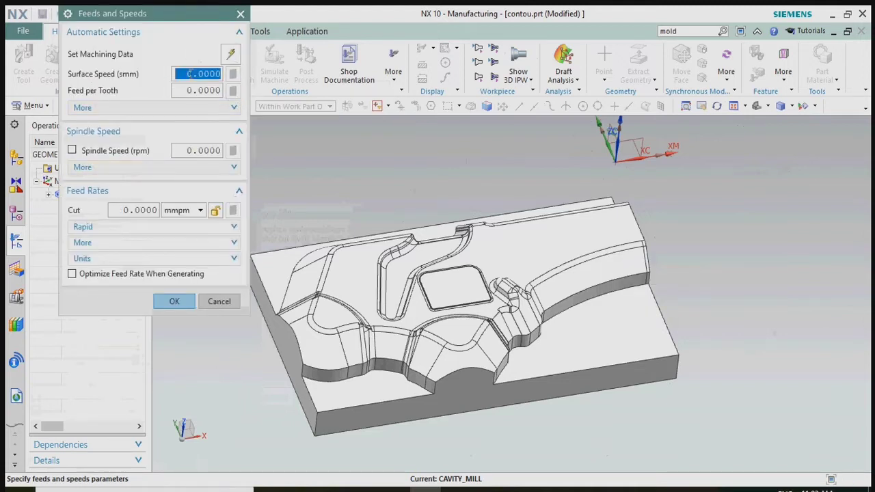
type("15")
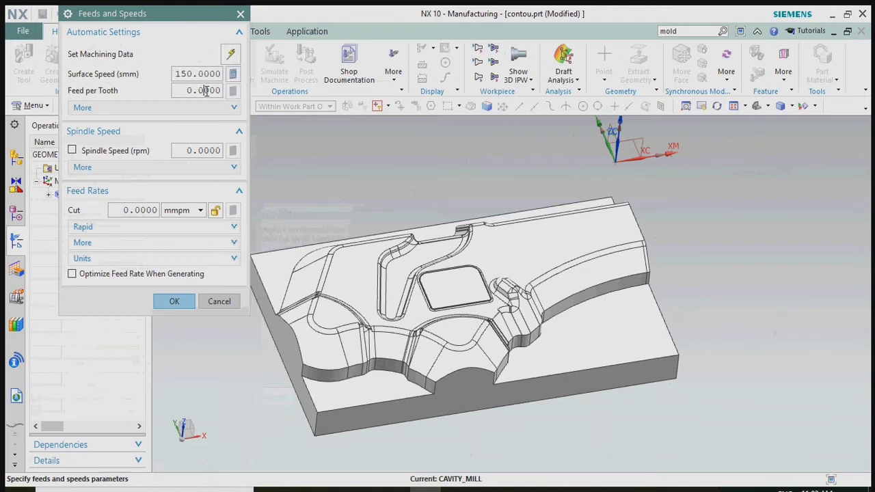
type("0")
left_click(207, 91)
type("0.3")
key("Return")
left_click(233, 90)
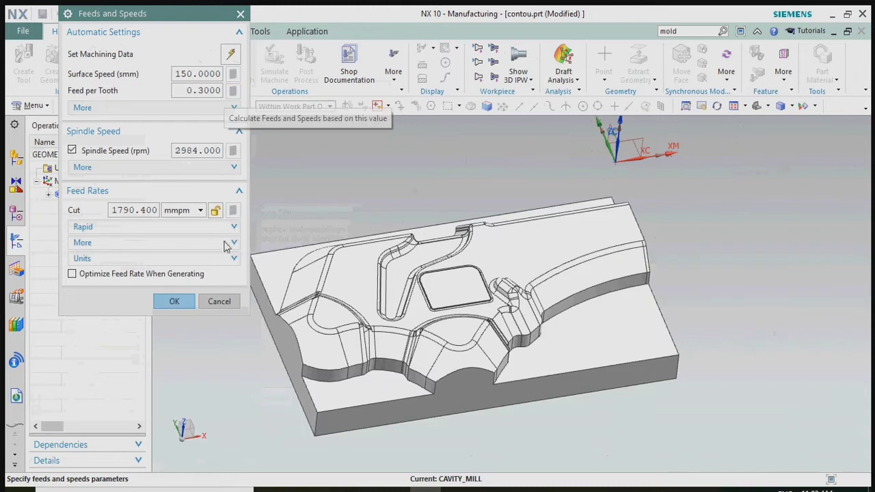
left_click(174, 302)
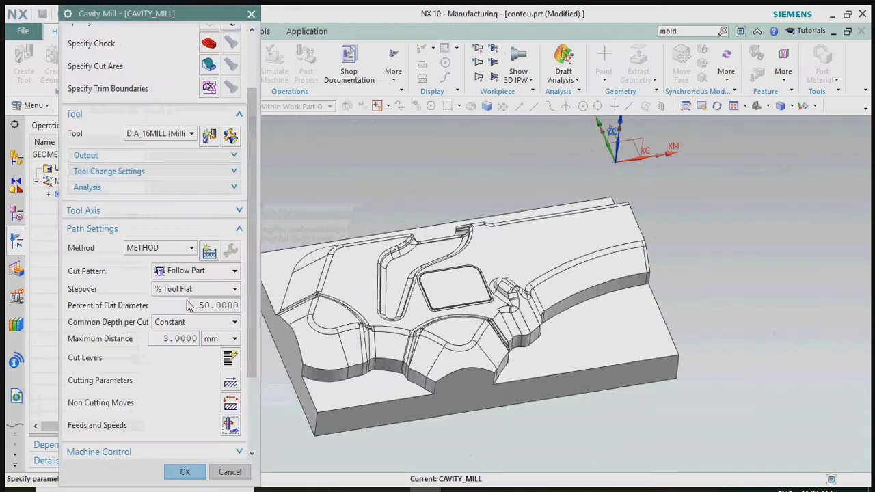
Step: Generate the cavity mill tool path with the Follow Part pattern and accept the operation
scroll(182, 375, "down", 3)
left_click(122, 440)
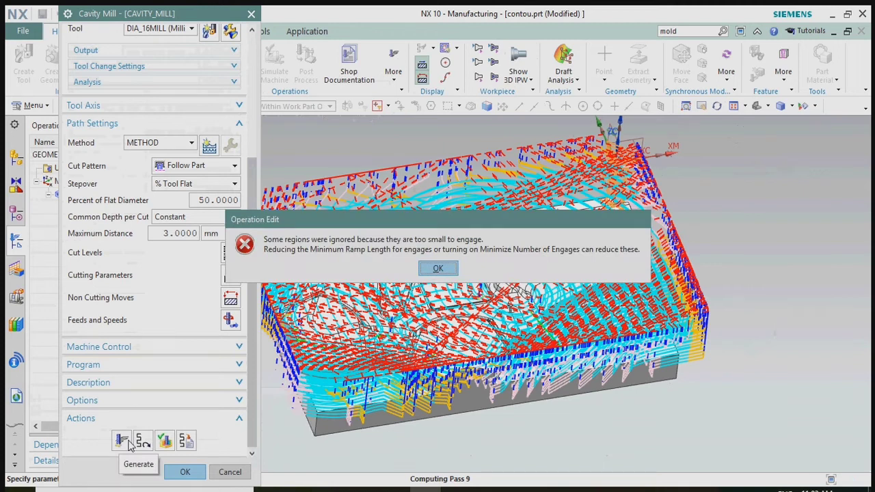
left_click(437, 268)
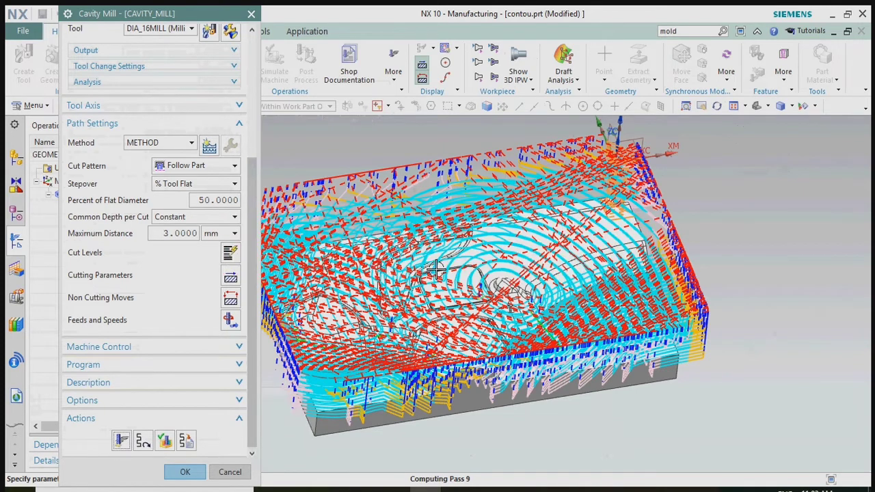
scroll(437, 273, "down", 3)
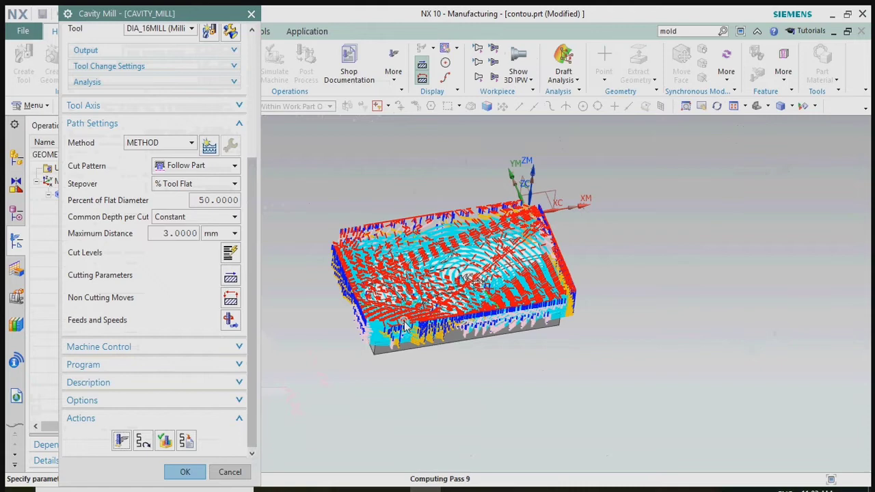
middle_click(403, 327)
middle_click_drag(363, 285, 205, 260)
scroll(452, 254, "up", 5)
scroll(469, 293, "up", 6)
scroll(471, 293, "down", 5)
scroll(472, 294, "down", 5)
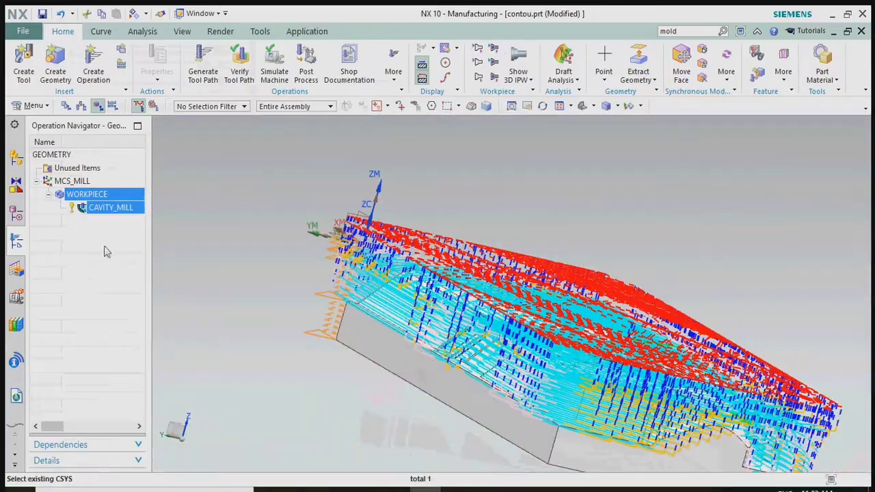
Step: Open the tool path verification for the CAVITY_MILL operation in 3D Dynamic mode
left_click(106, 252)
left_click(111, 209)
right_click(111, 210)
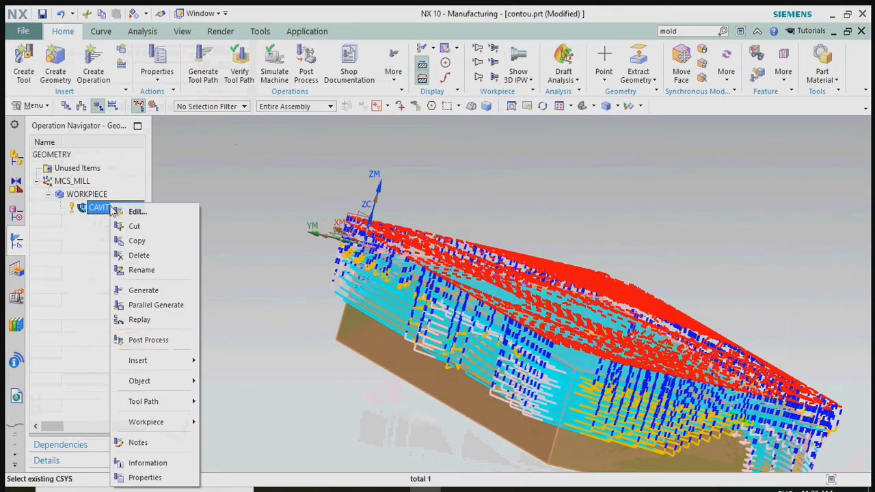
mouse_move(158, 404)
left_click(227, 401)
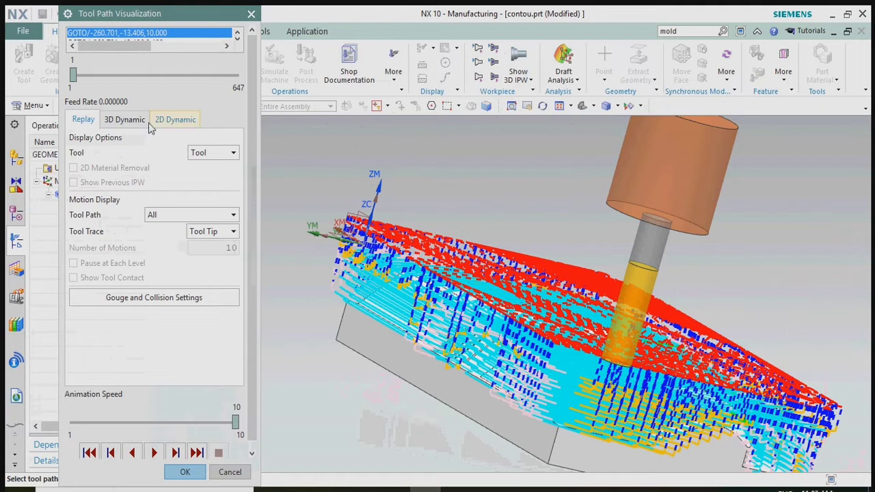
left_click(126, 120)
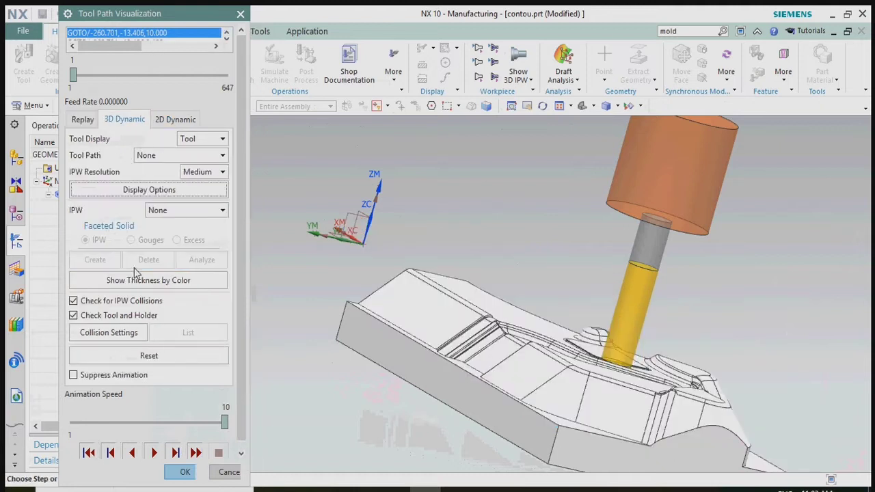
Step: Play the 3D material removal at animation speed 9, inspect the machined part closely, and close the verification
scroll(415, 318, "down", 2)
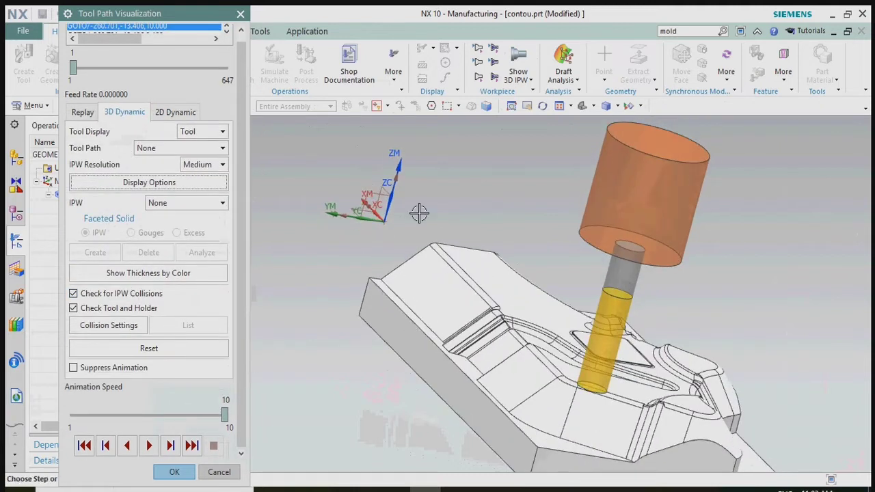
scroll(419, 215, "down", 2)
middle_click_drag(442, 238, 415, 254)
left_click(127, 415)
left_click(149, 446)
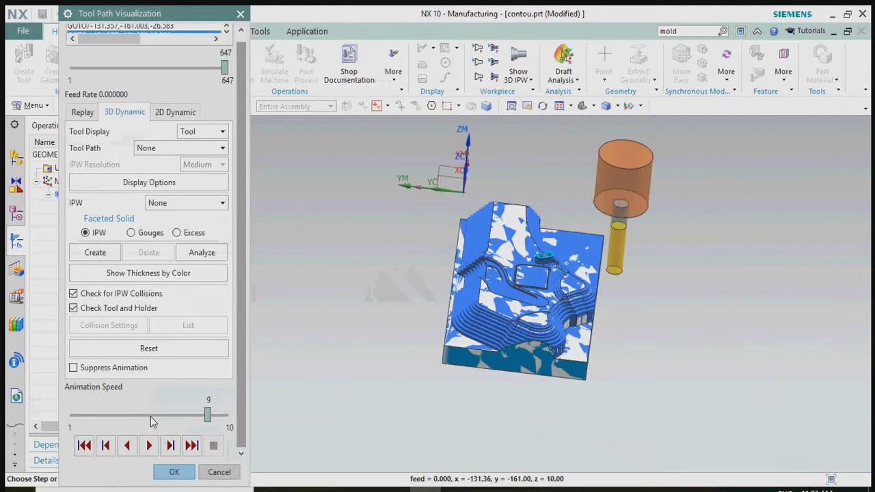
scroll(553, 303, "up", 3)
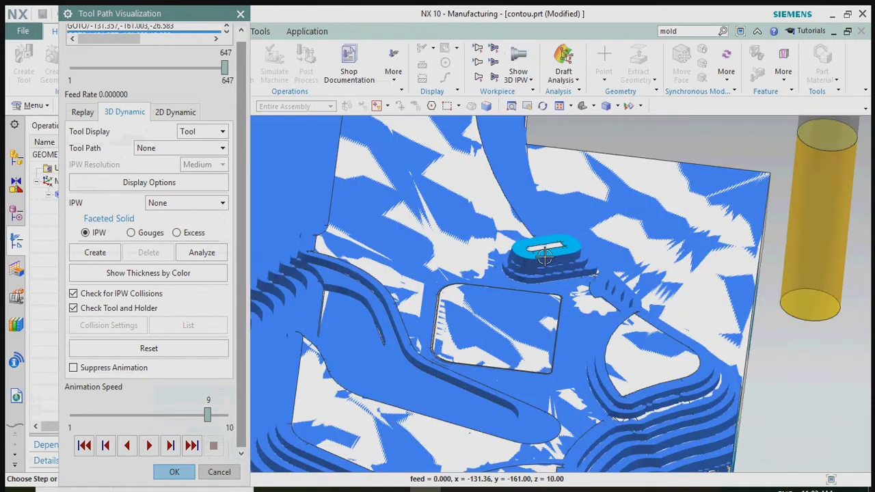
middle_click_drag(553, 303, 283, 346)
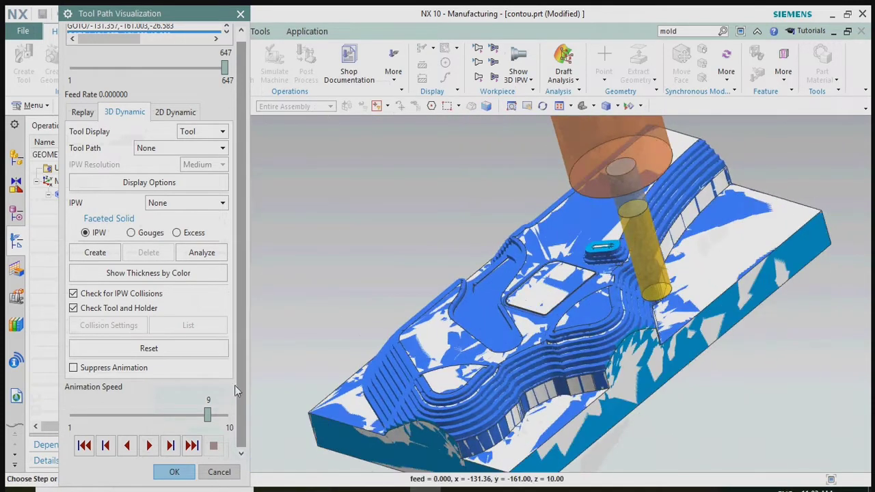
left_click(174, 472)
Step: Edit the CAVITY_MILL operation and set the part side stock in its cutting parameters to 0.5
double_click(118, 195)
left_click(115, 208)
right_click(114, 206)
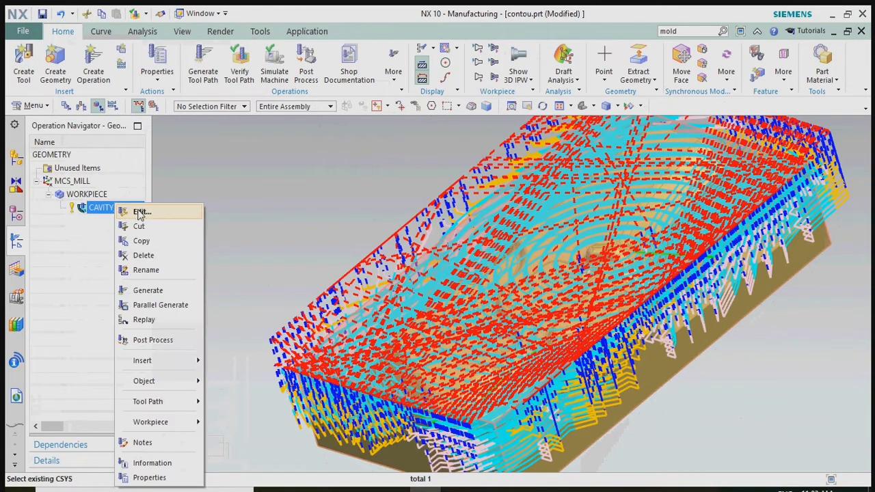
left_click(140, 212)
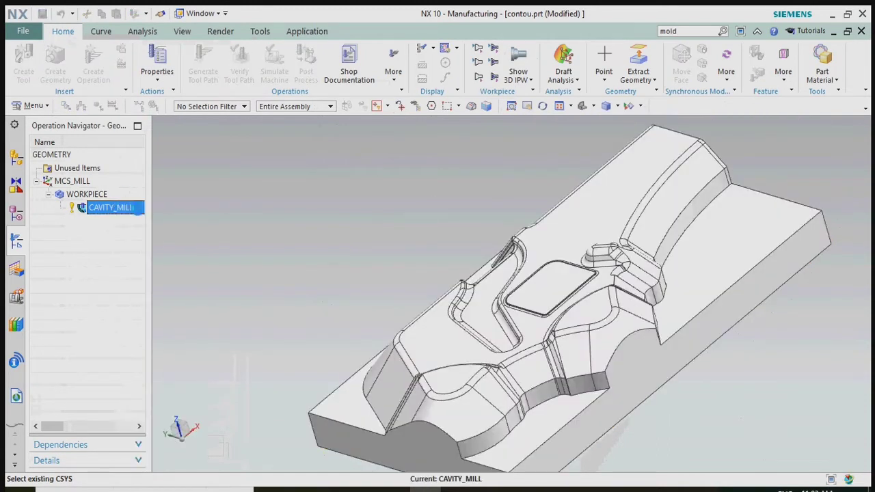
scroll(243, 410, "down", 3)
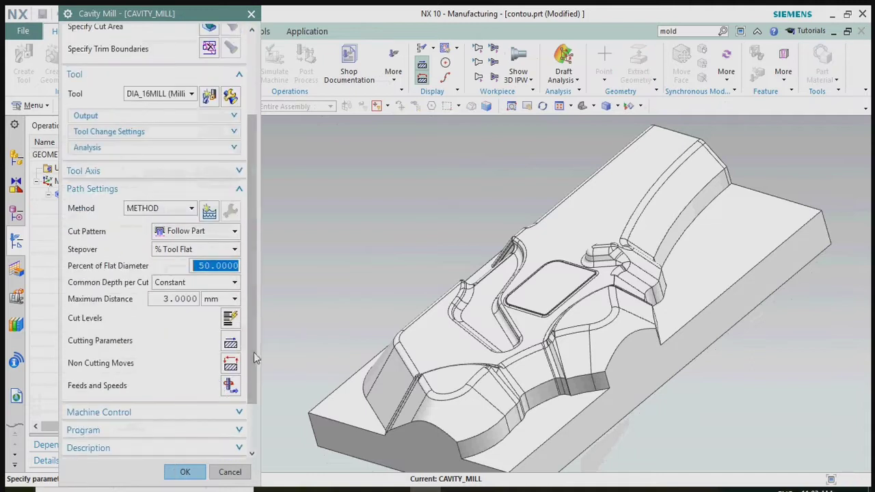
left_click(229, 341)
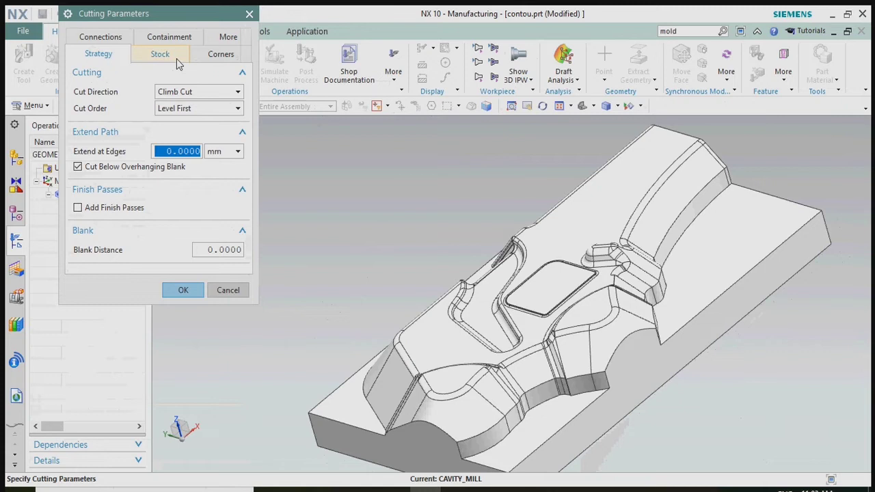
left_click(176, 60)
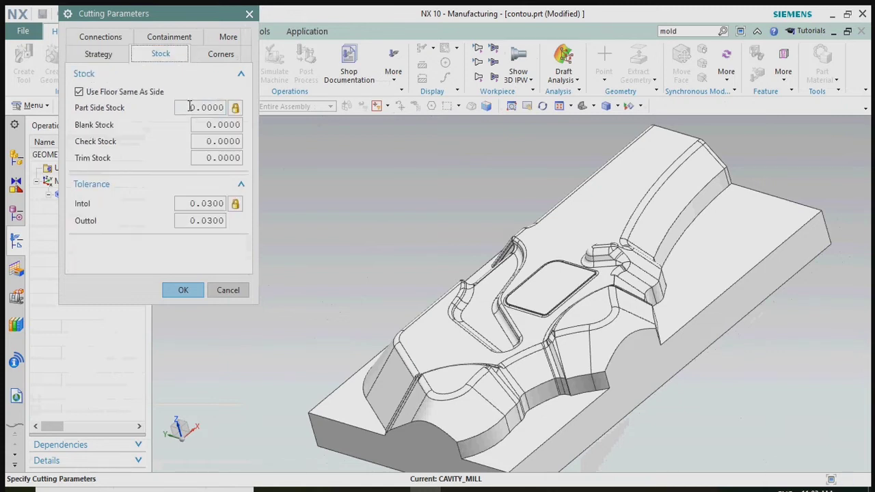
left_click(190, 107)
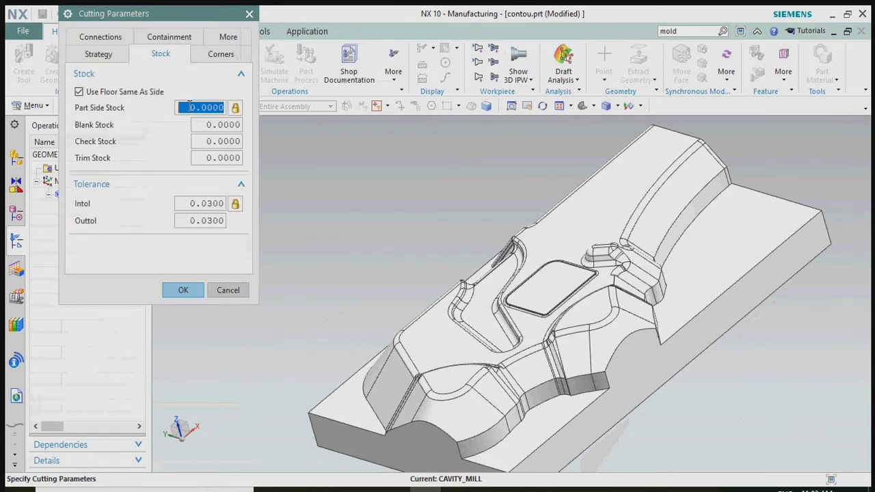
type("0.5")
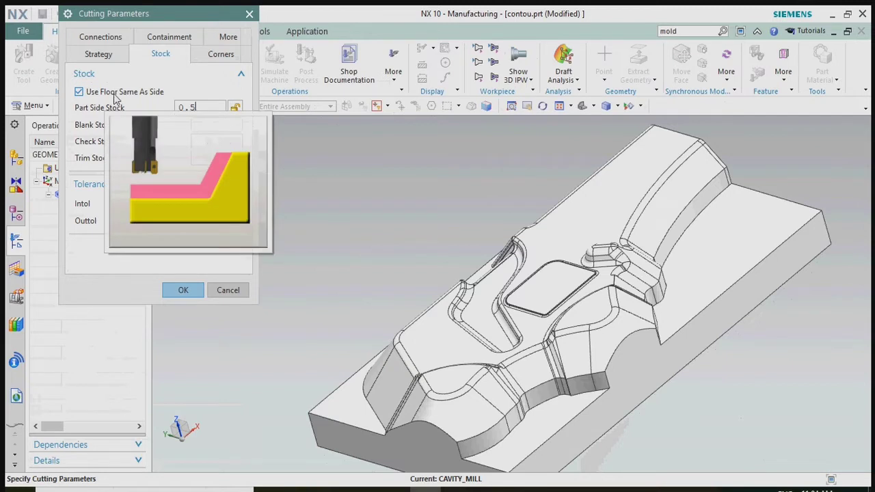
left_click(181, 292)
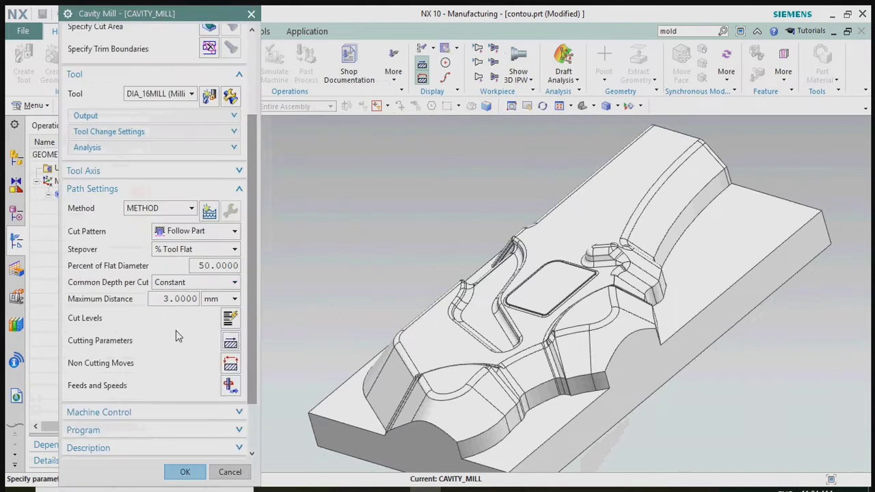
Step: Regenerate the tool path with the new part side stock, accept the operation and inspect the path
scroll(178, 328, "down", 3)
left_click(119, 440)
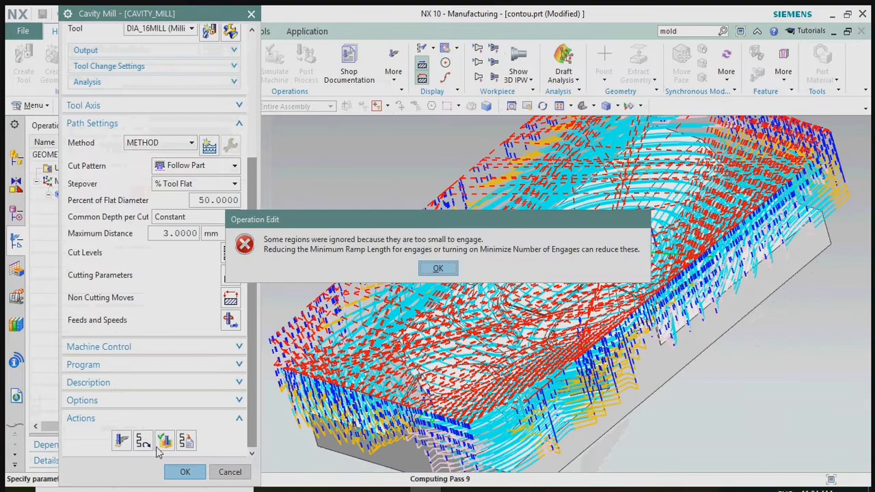
left_click(436, 268)
middle_click_drag(371, 209, 392, 223)
middle_click(392, 223)
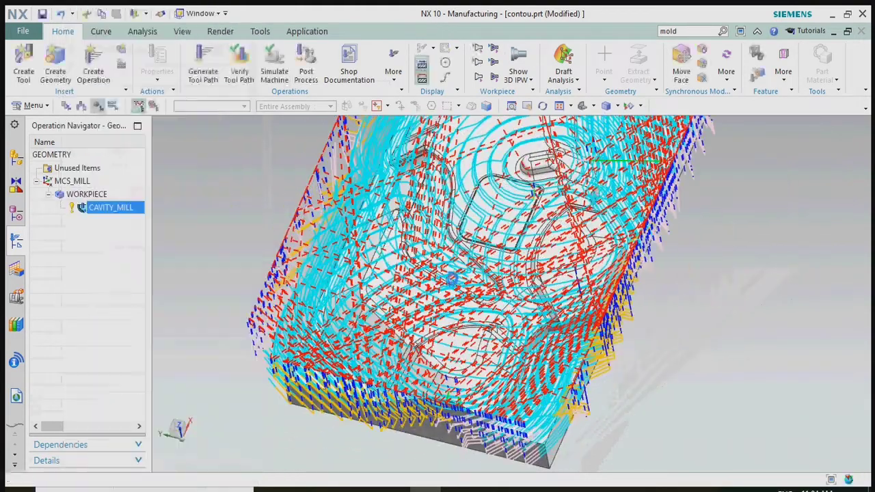
scroll(452, 277, "up", 4)
scroll(452, 277, "down", 5)
middle_click_drag(452, 277, 450, 299)
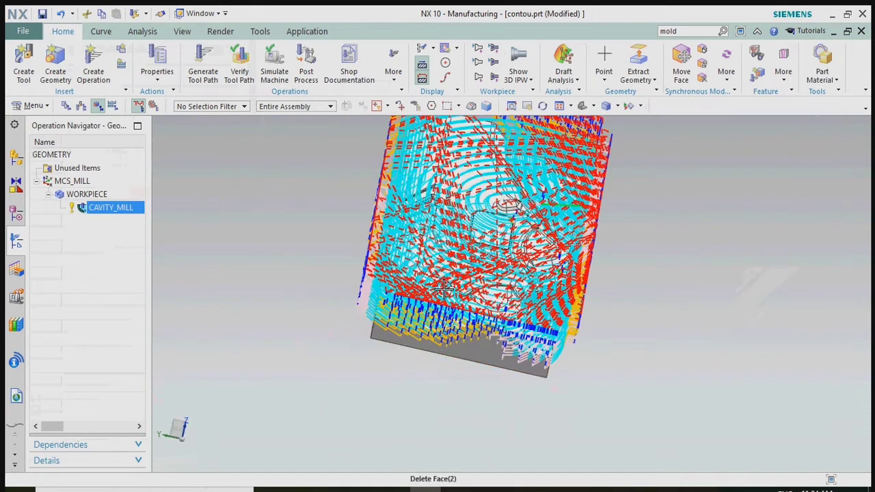
Step: Edit the CAVITY_MILL operation and change its cut pattern to Follow Periphery
right_click(120, 207)
left_click(177, 234)
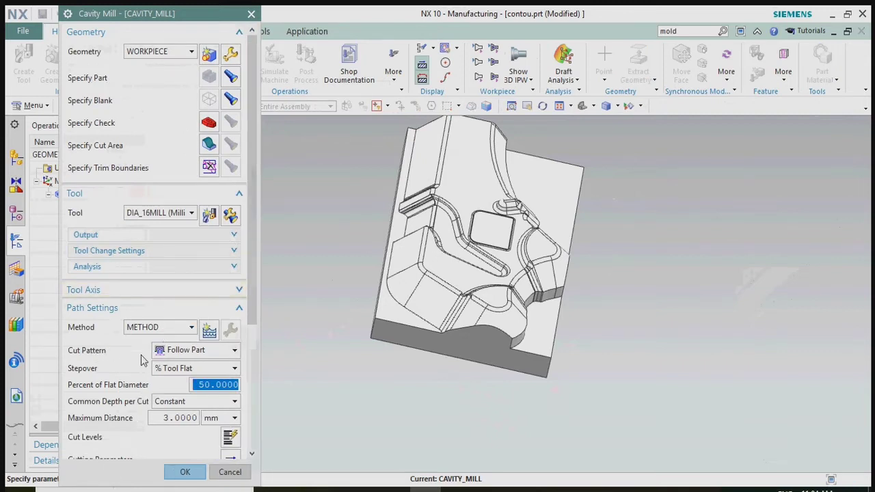
left_click(203, 350)
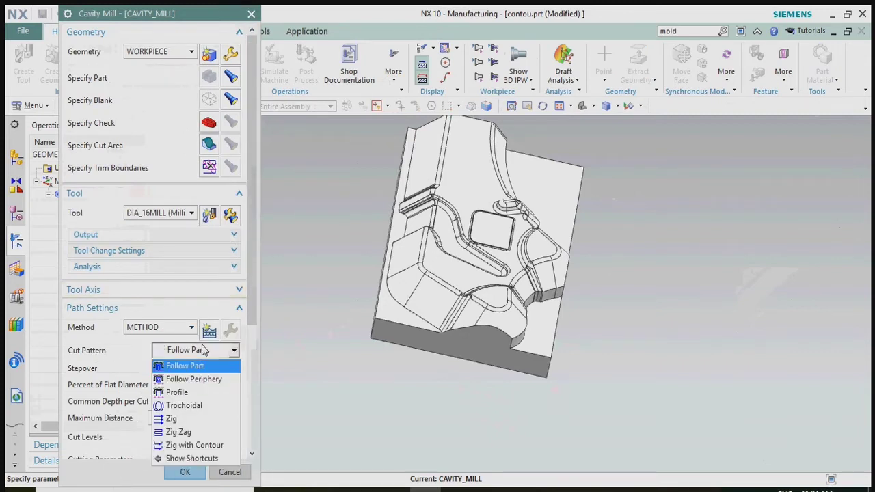
left_click(203, 381)
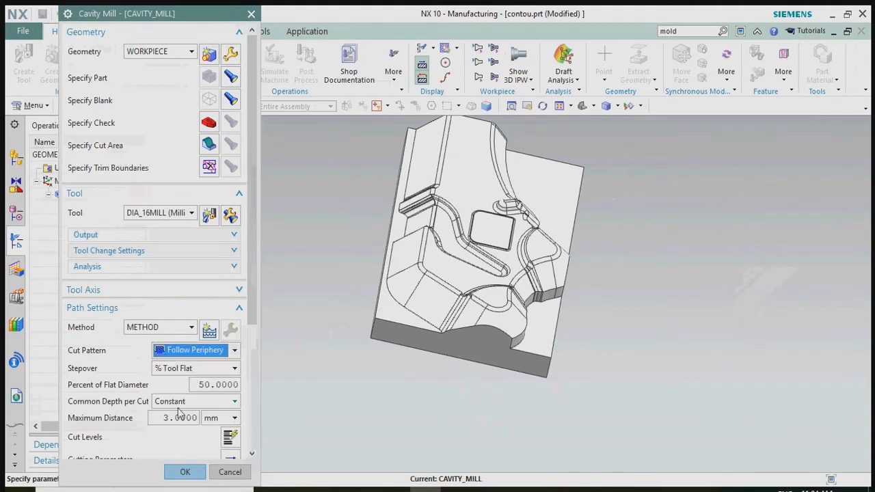
Step: Regenerate the tool path with the Follow Periphery pattern and accept the operation
scroll(171, 404, "down", 5)
left_click(121, 440)
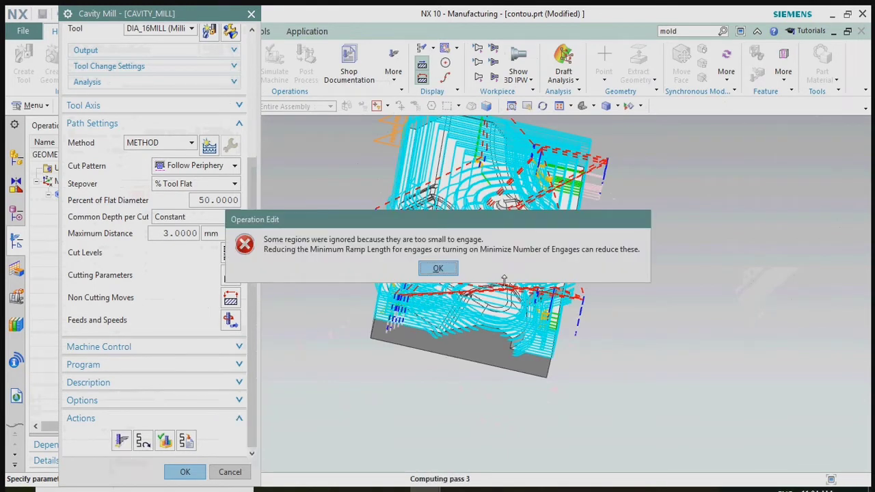
left_click(438, 268)
mouse_move(492, 270)
middle_mouse_down()
mouse_move(497, 244)
mouse_move(482, 277)
middle_mouse_up()
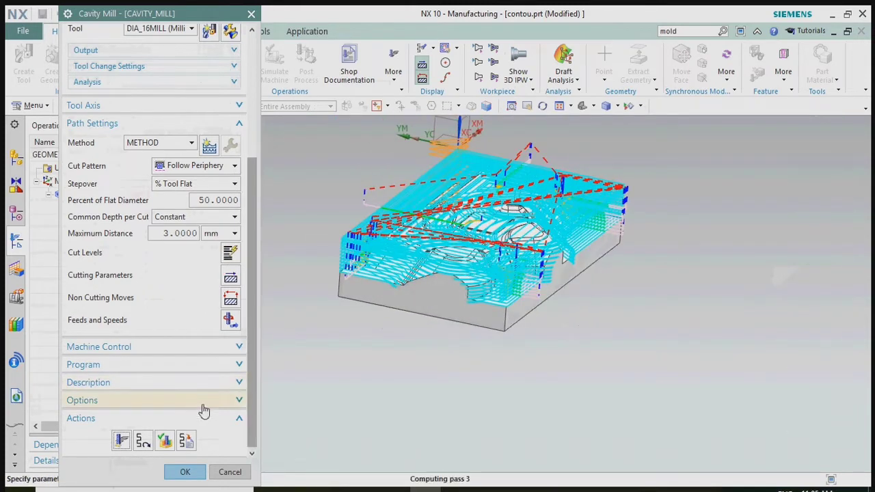
left_click(186, 473)
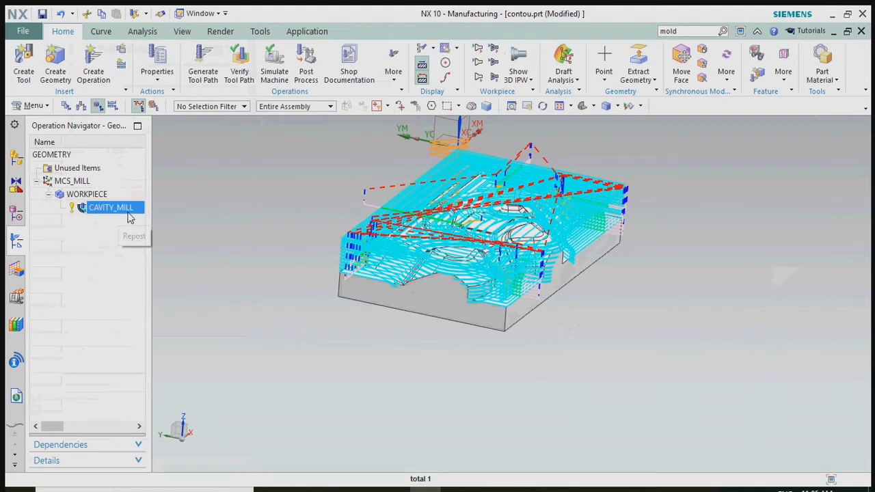
Step: Verify the CAVITY_MILL tool path by playing its 3D Dynamic material removal simulation at animation speed 8
right_click(128, 214)
mouse_move(192, 402)
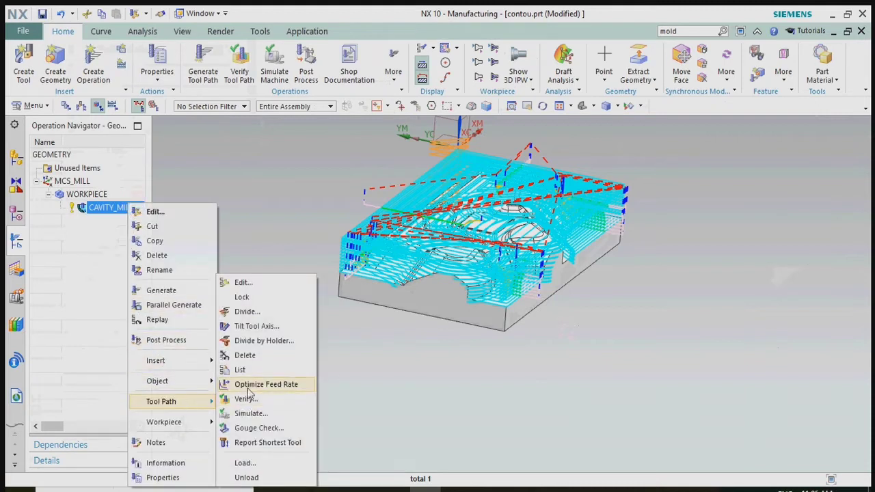
left_click(248, 399)
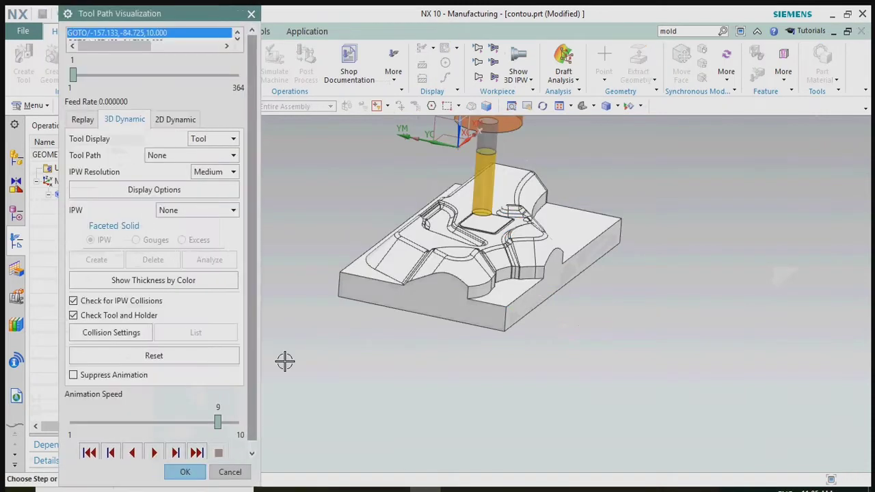
scroll(294, 315, "down", 3)
scroll(304, 281, "up", 4)
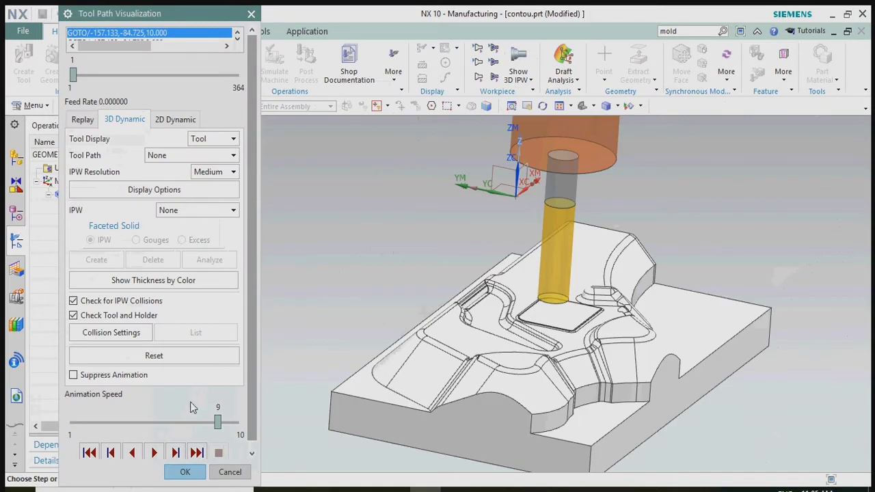
left_click(150, 423)
left_click(152, 452)
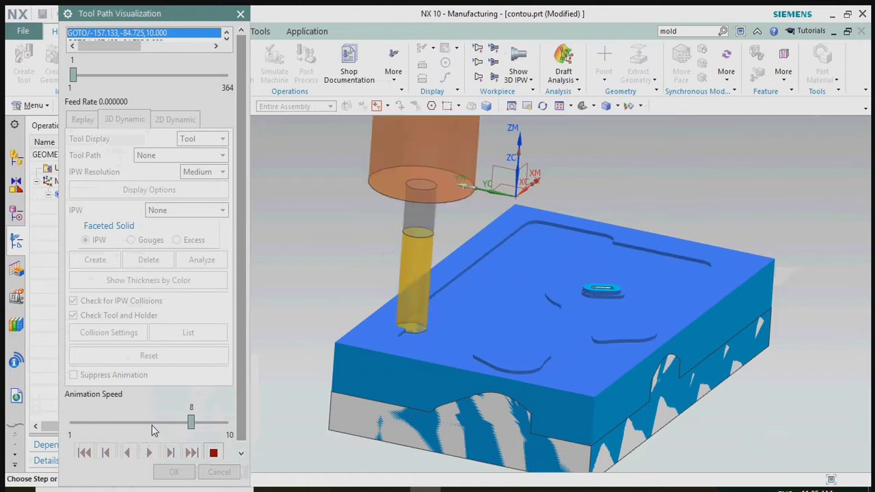
Step: Slow the running simulation to animation speed 3, watch the inward cuts, and stop and close the verification
left_click_drag(190, 422, 106, 423)
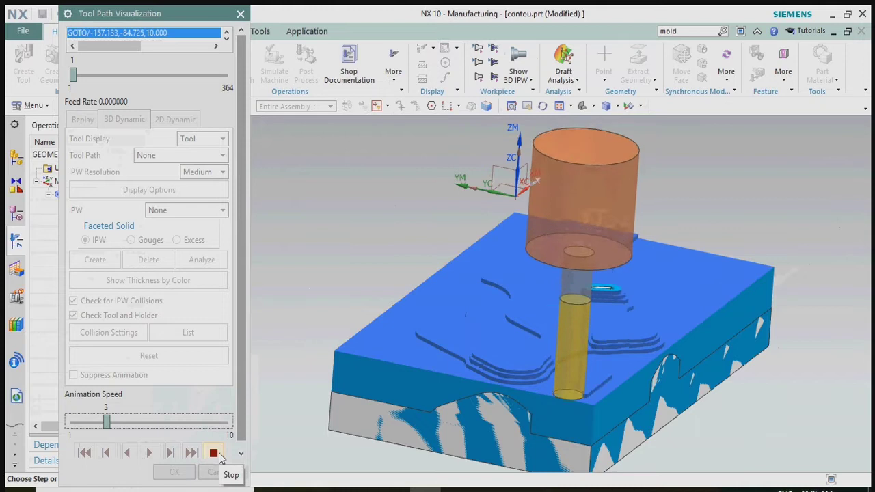
left_click(221, 455)
scroll(724, 274, "up", 3)
middle_click(725, 273)
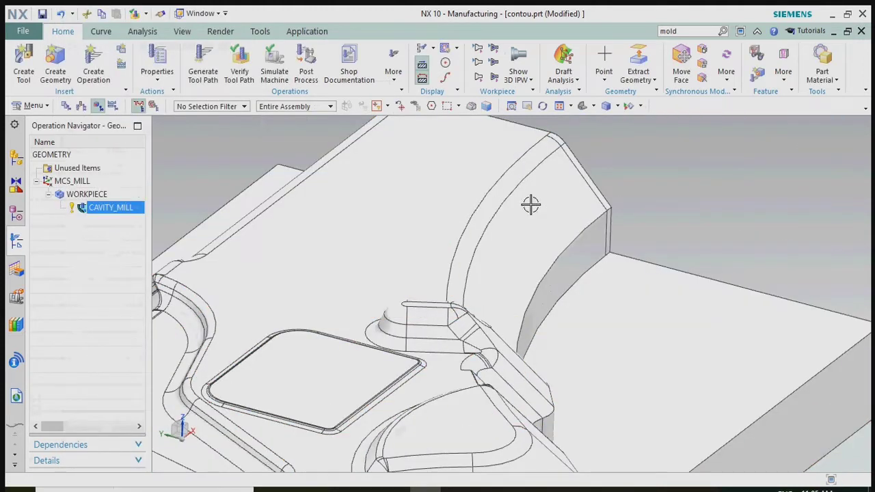
Step: Edit the CAVITY_MILL operation and set the pattern direction in its cutting parameters to Inward
scroll(575, 214, "down", 2)
scroll(575, 213, "down", 2)
right_click(105, 213)
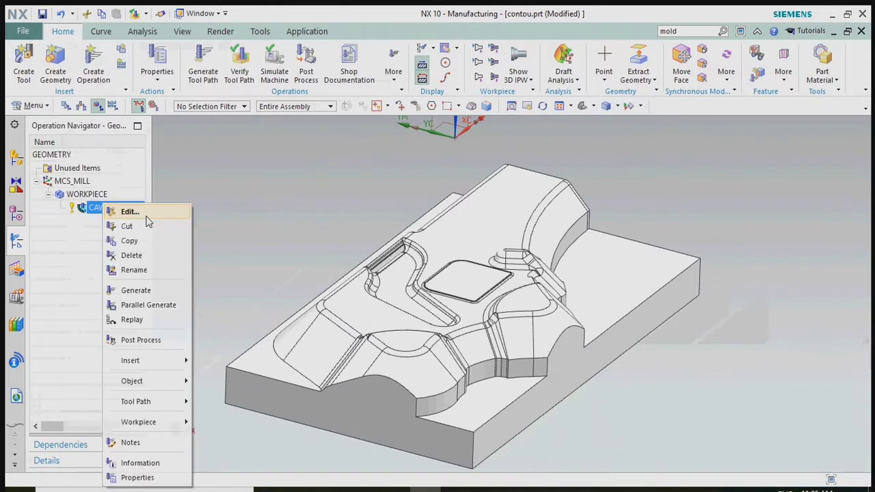
left_click(130, 212)
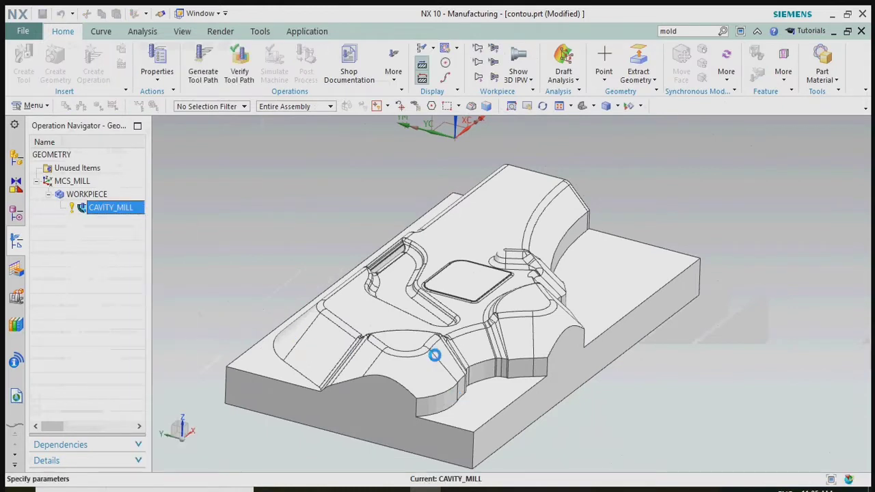
scroll(243, 380, "down", 3)
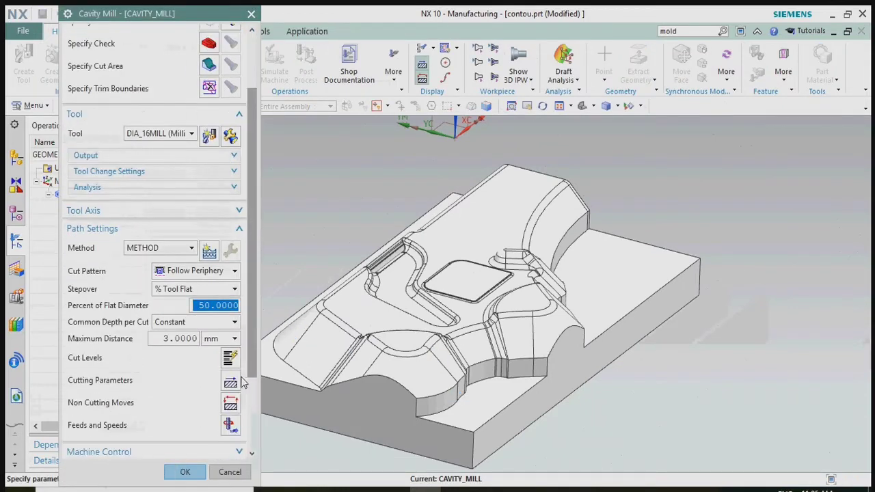
left_click(232, 381)
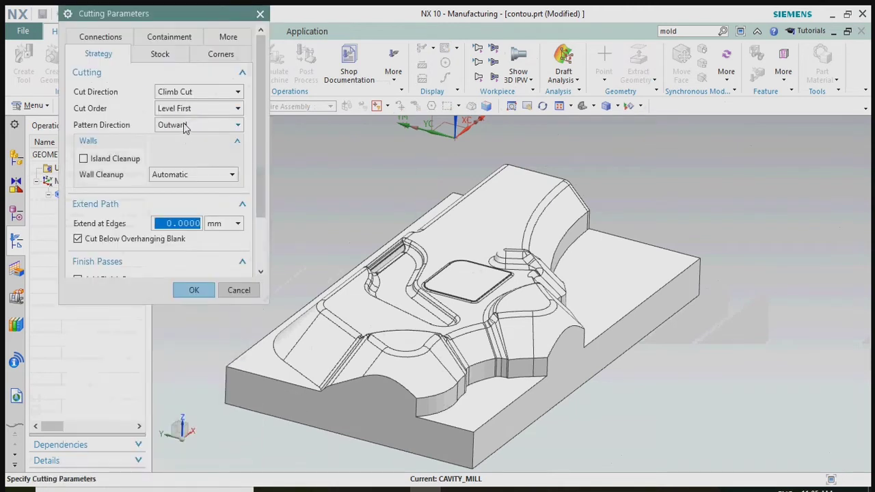
left_click(185, 125)
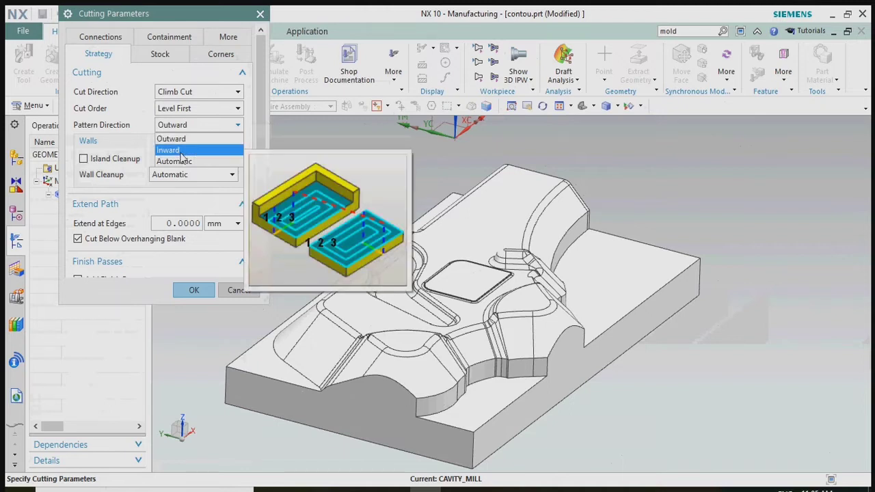
left_click(181, 156)
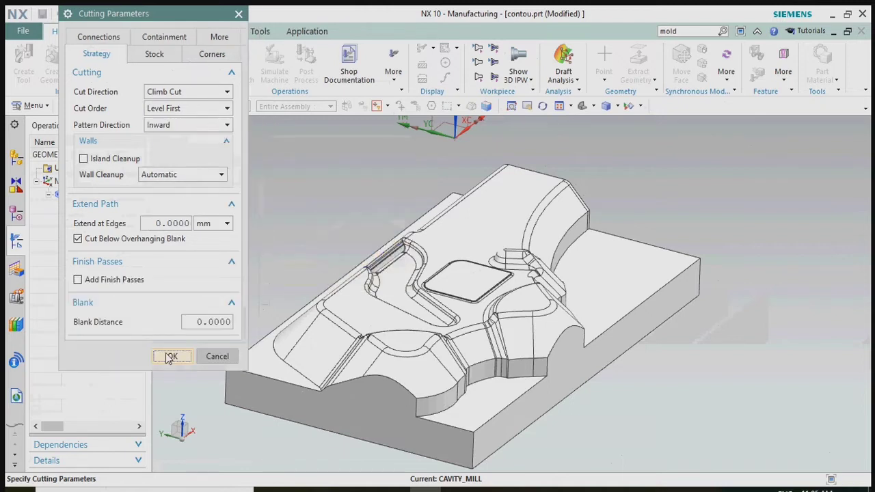
left_click(172, 357)
Step: Regenerate the cavity mill tool path with the inward pattern direction, inspect it and accept the operation
scroll(129, 432, "down", 5)
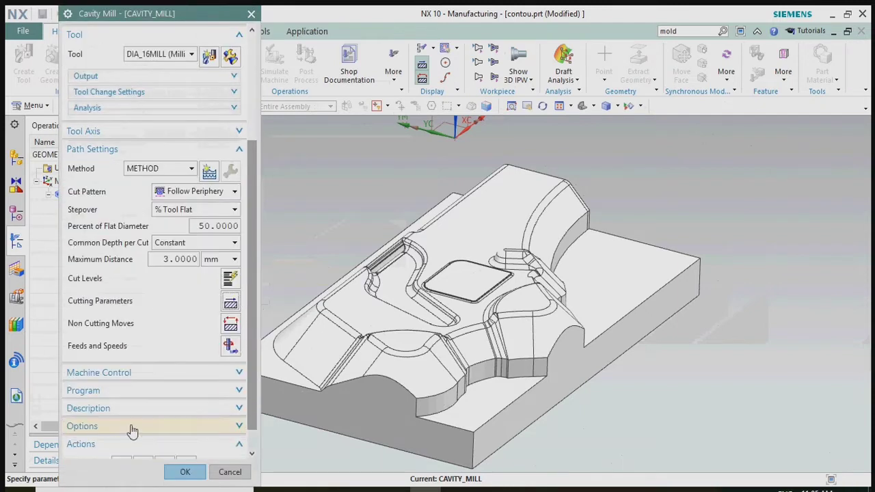
left_click(125, 438)
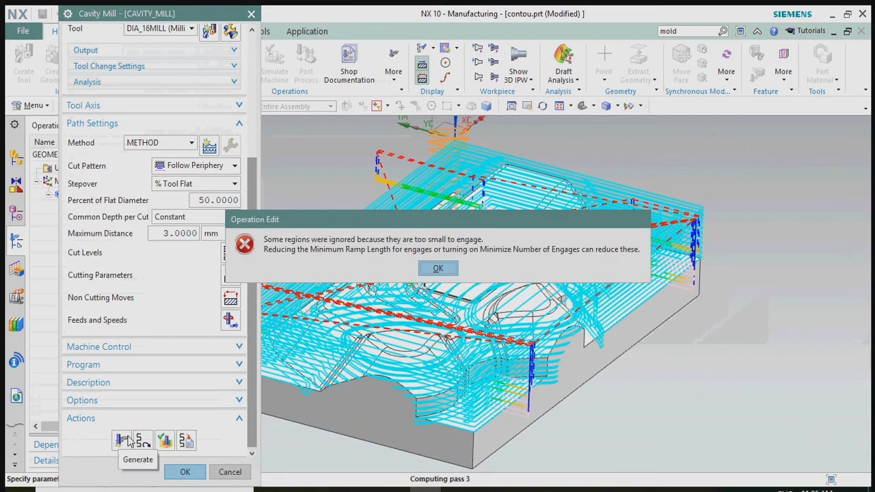
left_click(437, 269)
middle_click_drag(499, 265, 530, 297)
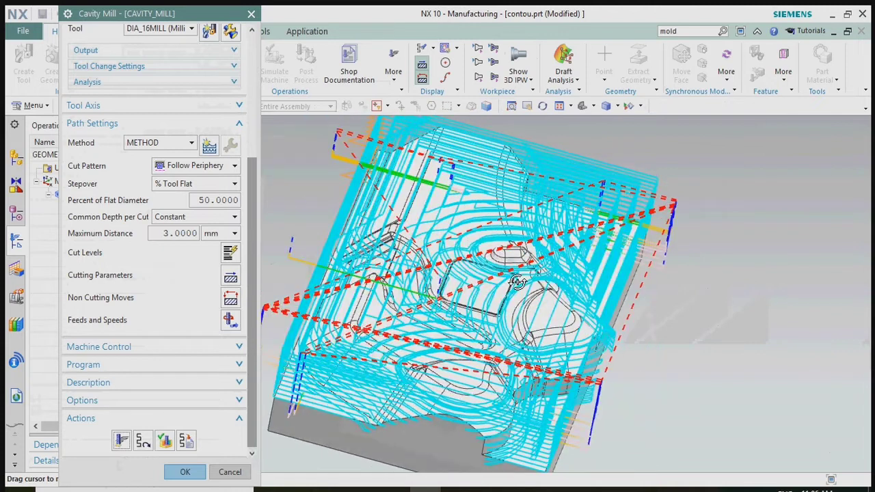
left_click(185, 472)
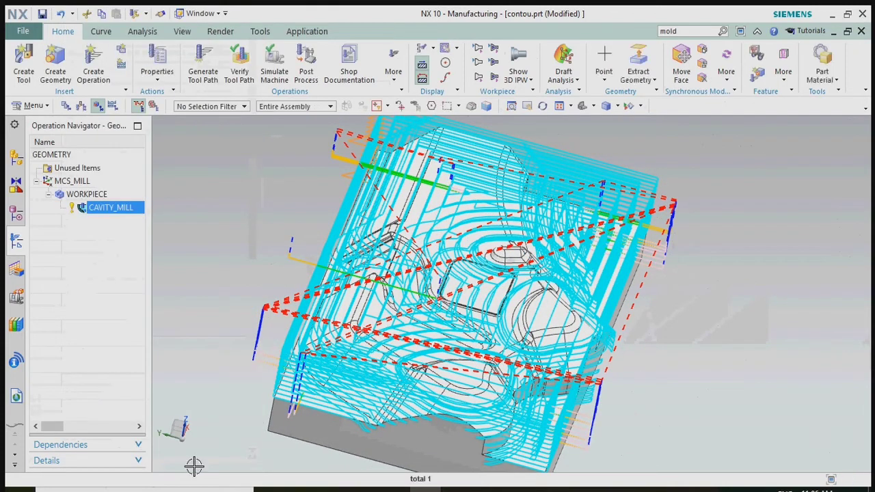
Step: Deselect the operation, widen the Operation Navigator to show its Path, Tool and Geometry columns, and narrow the Path column
left_click(94, 297)
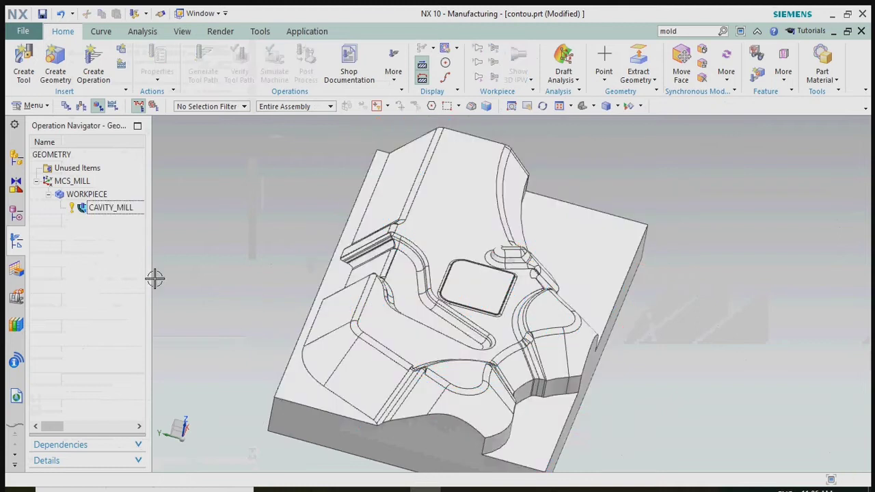
left_click_drag(152, 162, 299, 186)
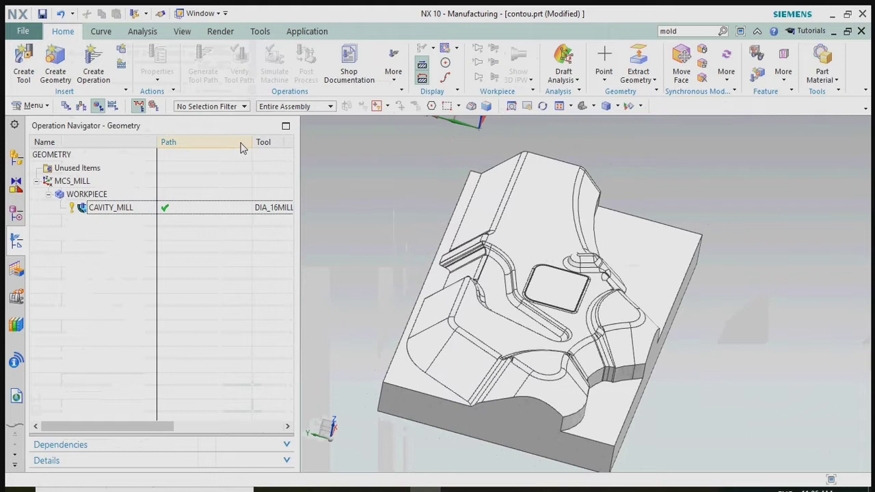
left_click_drag(202, 141, 194, 142)
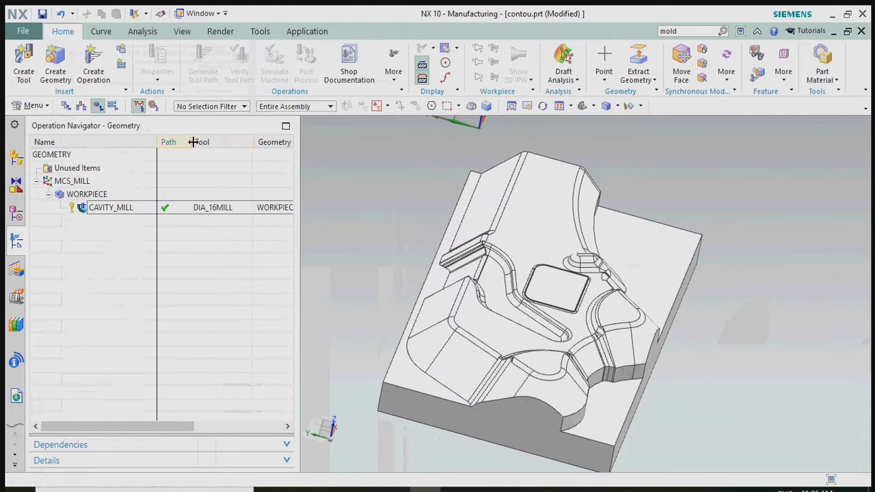
Step: Insert a mill_contour REST_MILLING operation after CAVITY_MILL, using the WORKPIECE geometry
left_click(108, 209)
right_click(108, 209)
mouse_move(159, 363)
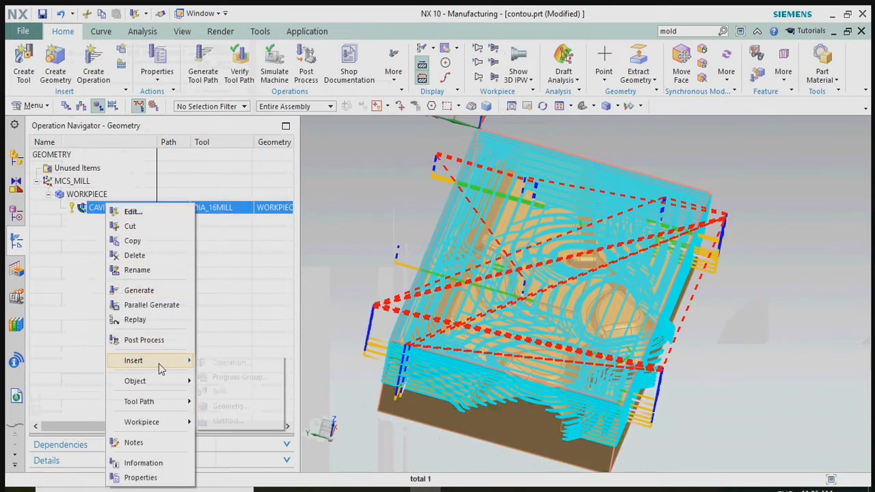
left_click(225, 362)
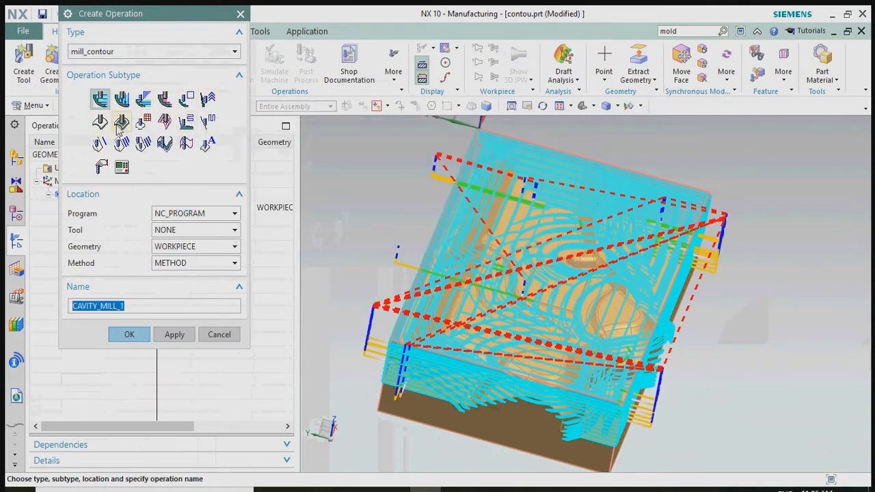
left_click(164, 100)
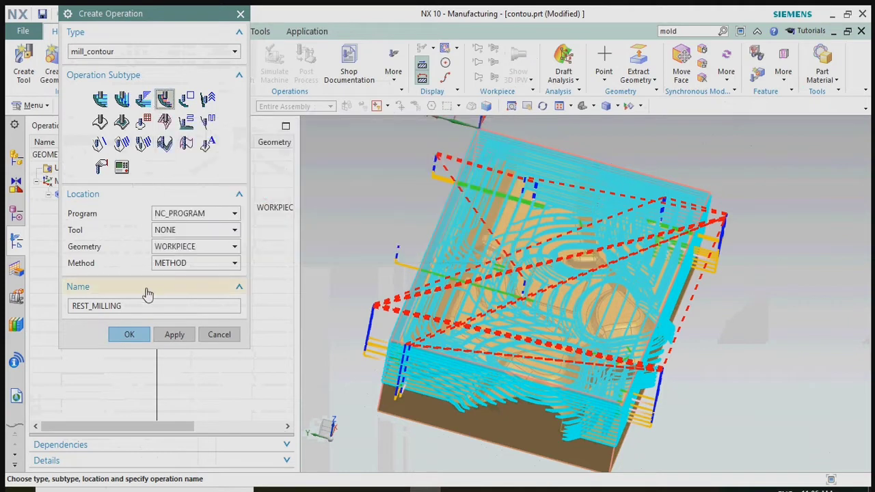
left_click(129, 333)
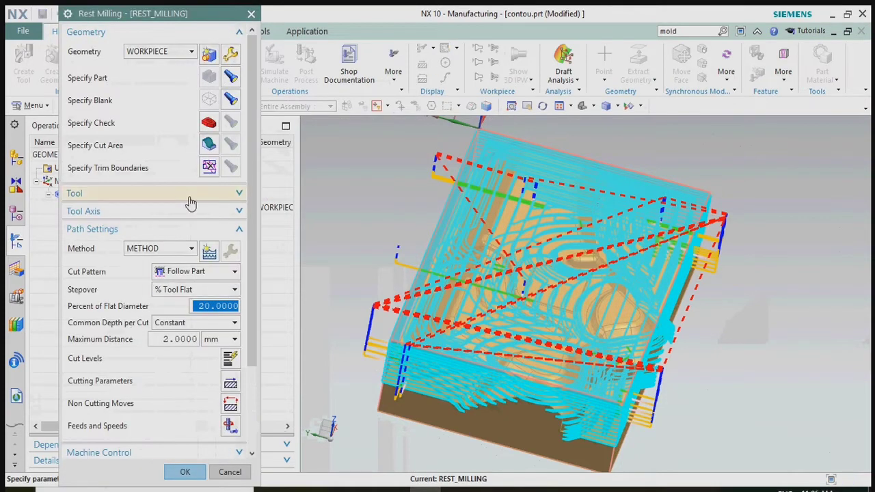
Step: Create a new milling tool named DIA8_MILL for the rest milling operation
left_click(190, 199)
left_click(209, 212)
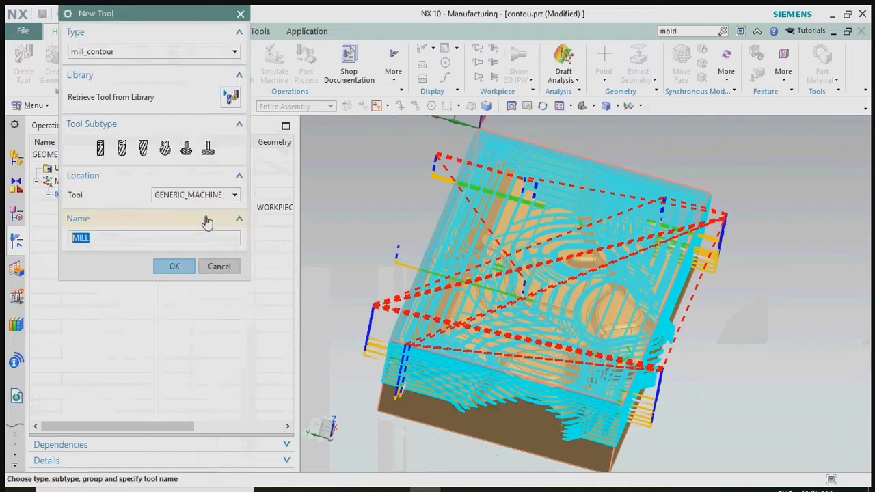
type("DIA8_")
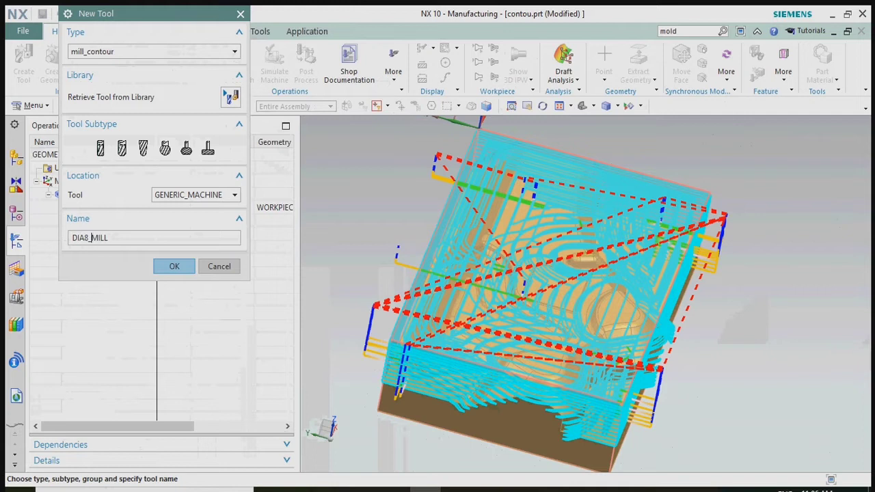
key("Return")
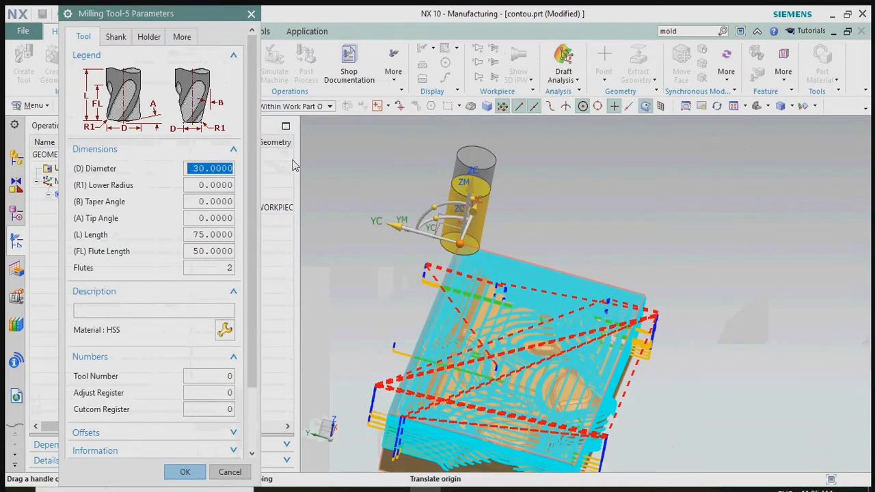
Step: Set the tool's diameter to 8 and length to 55, with tool number, adjust register and cutcom register all 6
type("8")
key("Tab")
key("Tab")
key("Tab")
key("Tab")
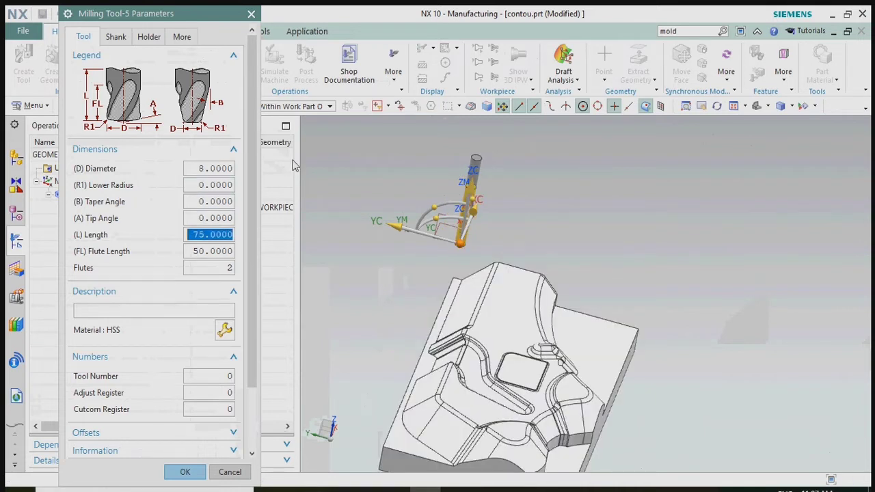
type("55")
key("Tab")
key("Tab")
key("Tab")
key("Tab")
key("Tab")
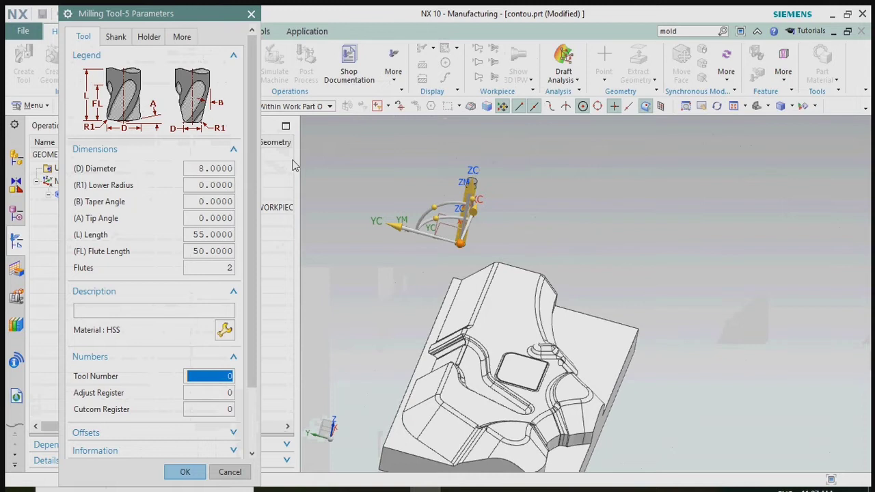
type("6")
key("Tab")
type("6")
key("Tab")
type("6")
Step: Define a tool holder step with lower diameter, length and upper diameter of 55 each, and accept the tool
left_click(149, 36)
left_click(215, 181)
type("55")
key("Tab")
type("55")
key("Tab")
type("5")
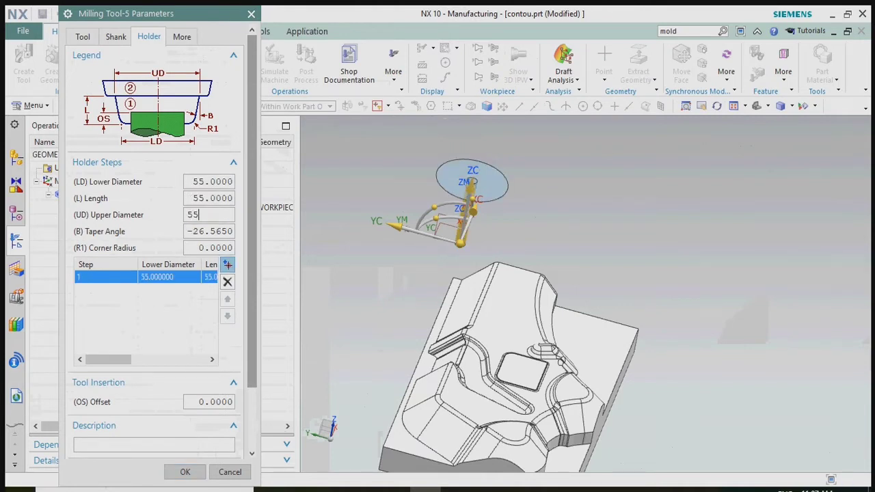
type("5")
key("Tab")
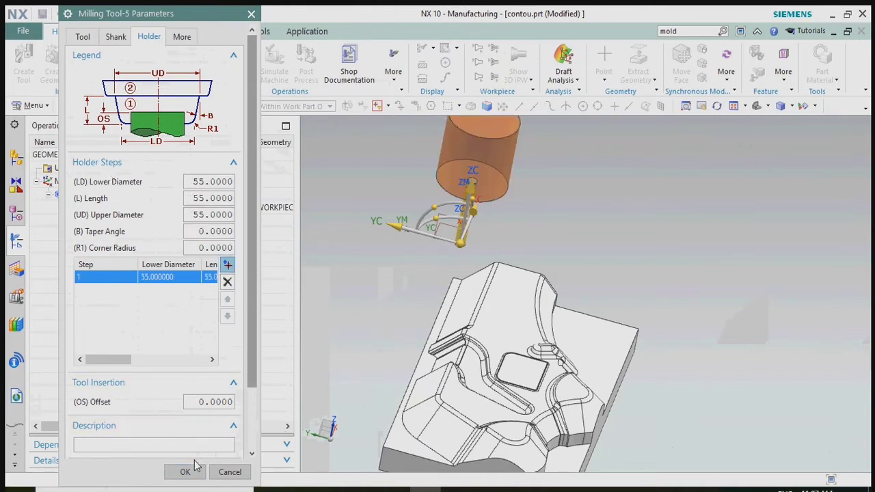
left_click(194, 466)
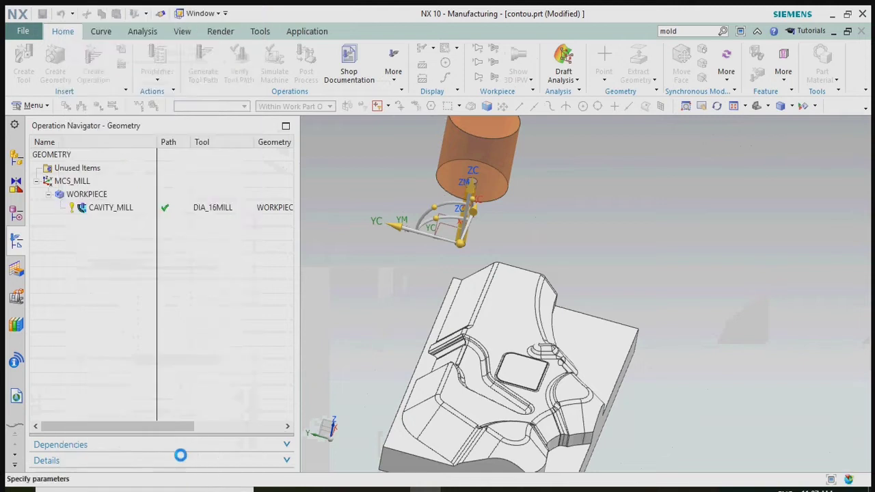
Step: Set the rest milling stepover to 49 percent of the flat tool diameter
left_click(208, 386)
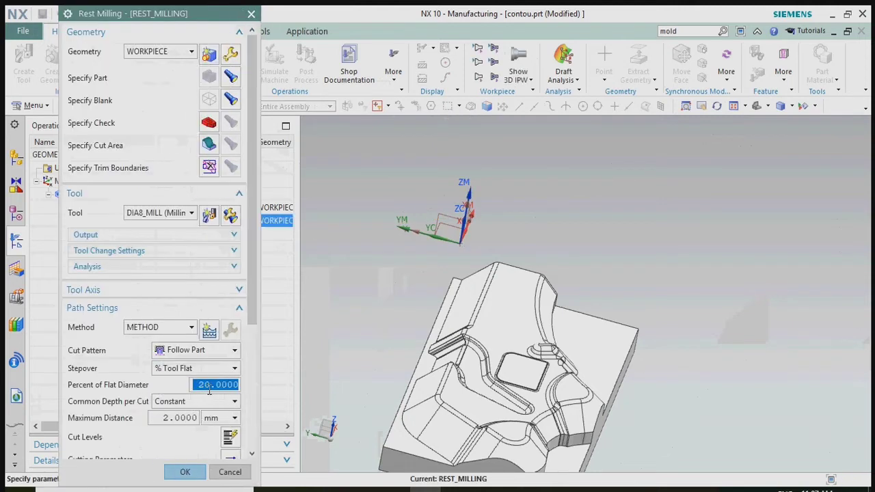
scroll(233, 382, "down", 5)
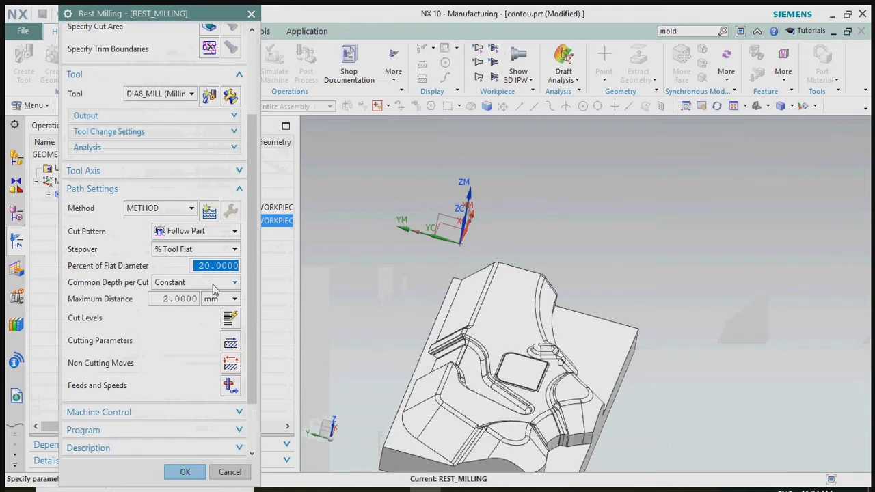
type("49")
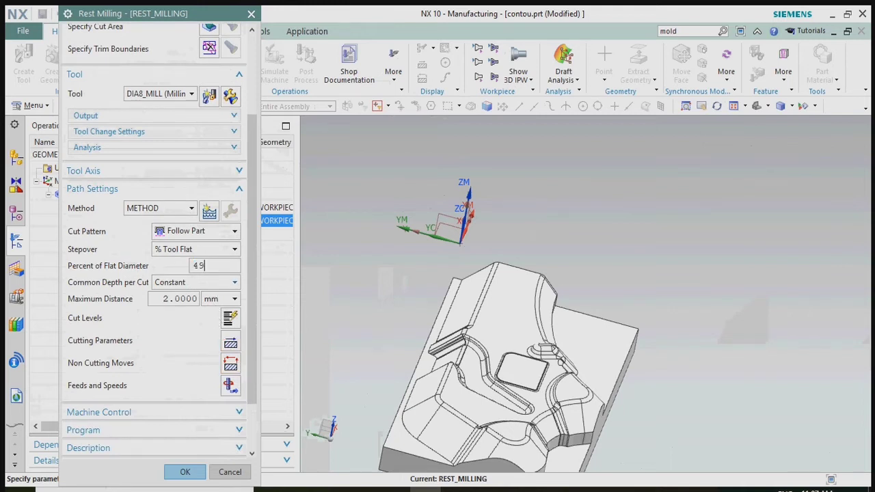
Step: Set the part side stock to 0.5 in the rest milling operation's cutting parameters
left_click(231, 342)
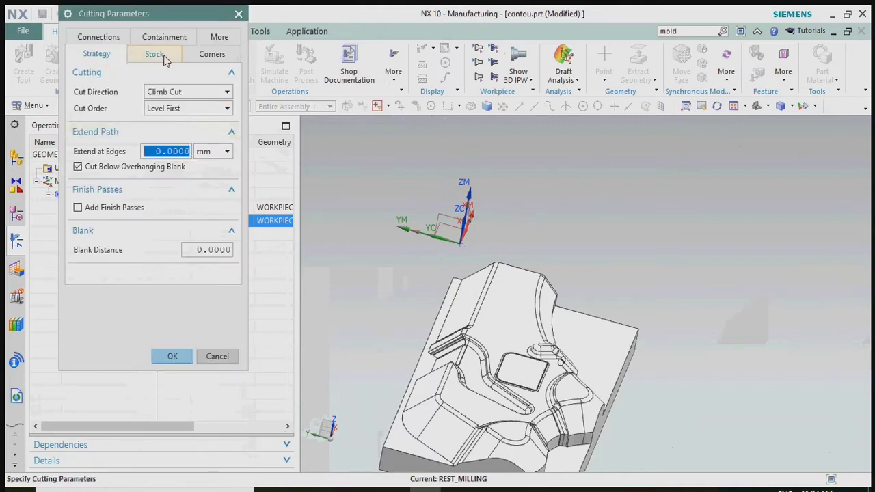
left_click(156, 55)
double_click(195, 107)
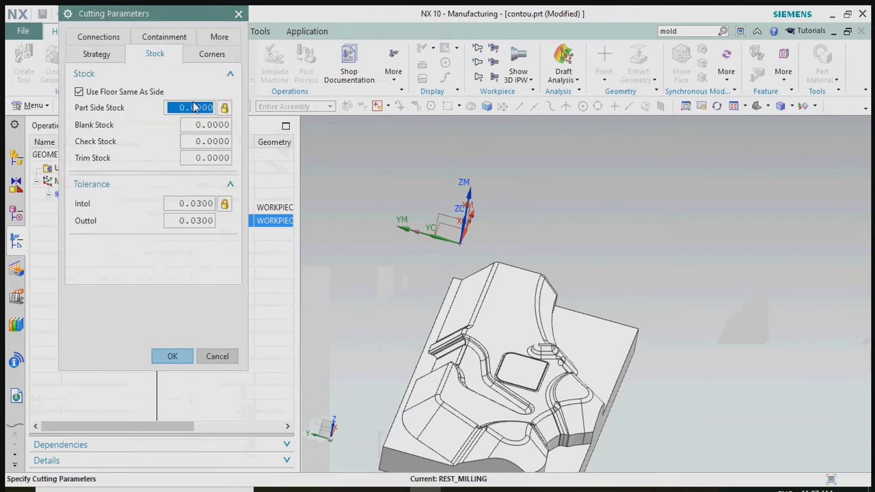
type("0.5")
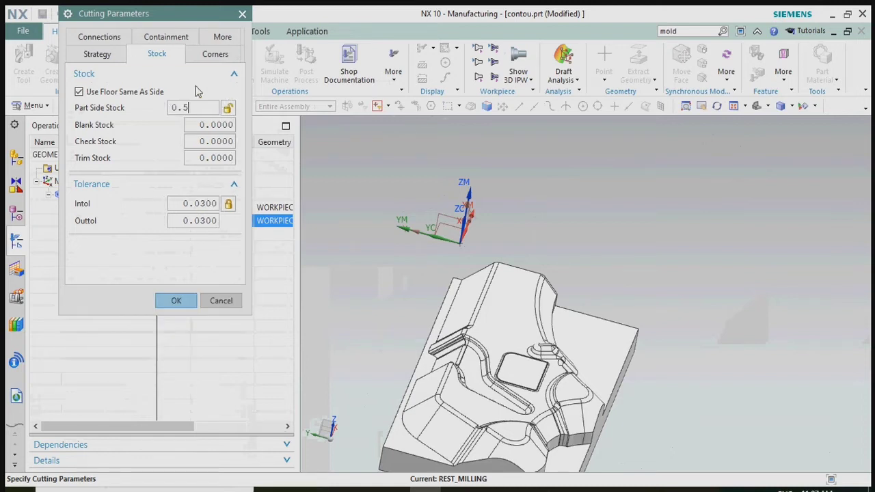
Step: Set the containment to use the 3D in-process workpiece with DIA_16MILL as reference tool, and accept the cutting parameters
left_click(165, 39)
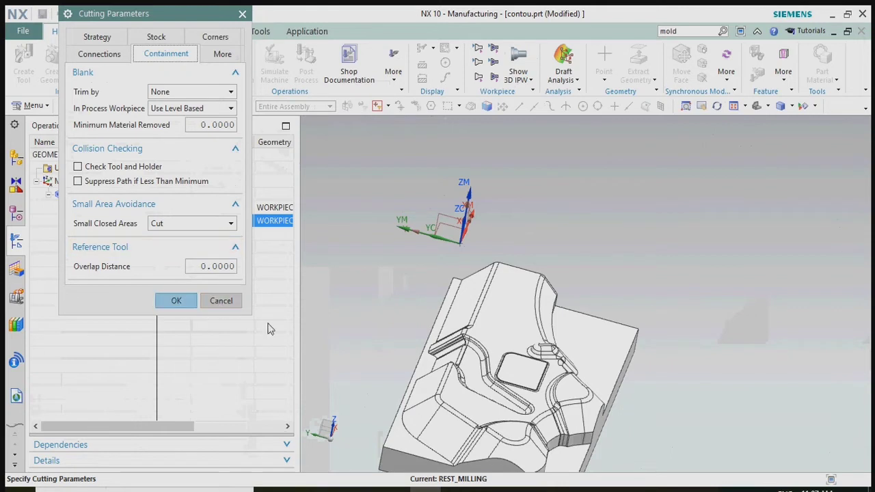
left_click_drag(249, 315, 274, 385)
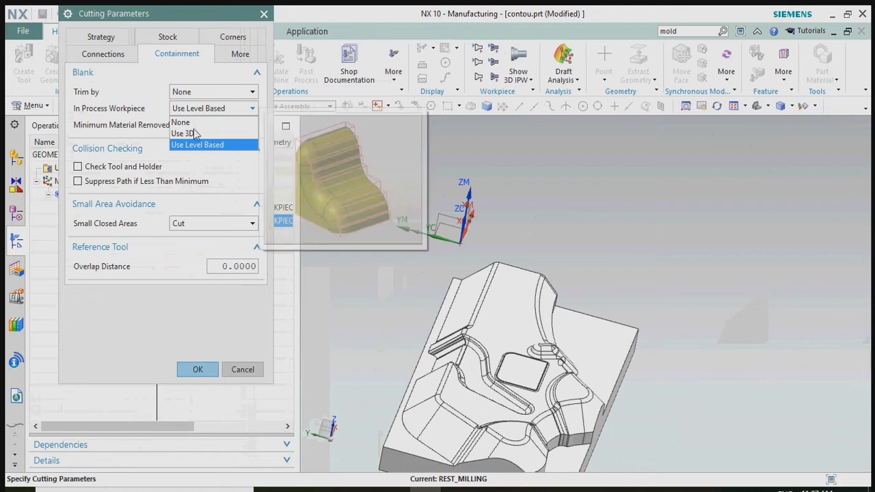
left_click(194, 132)
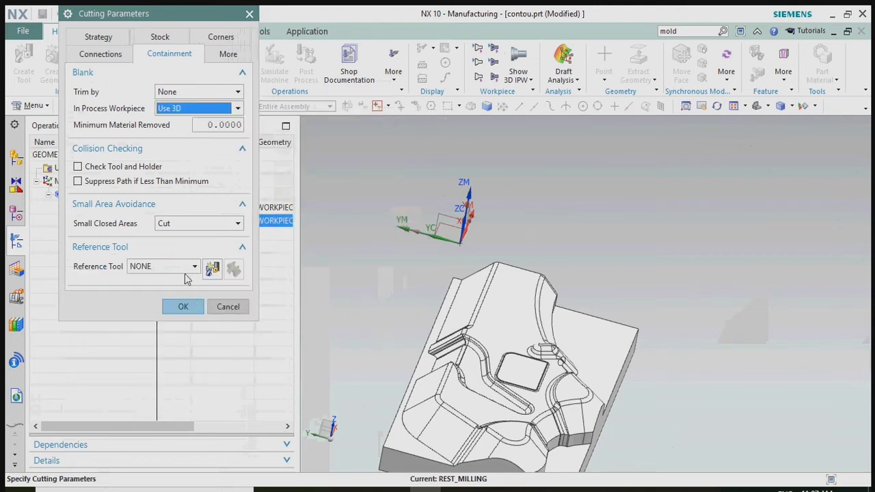
left_click(182, 266)
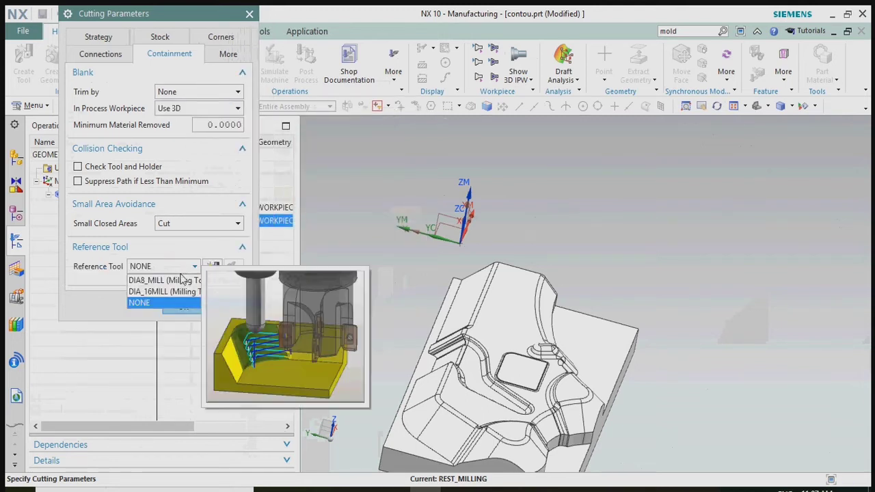
left_click(182, 292)
middle_click(179, 288)
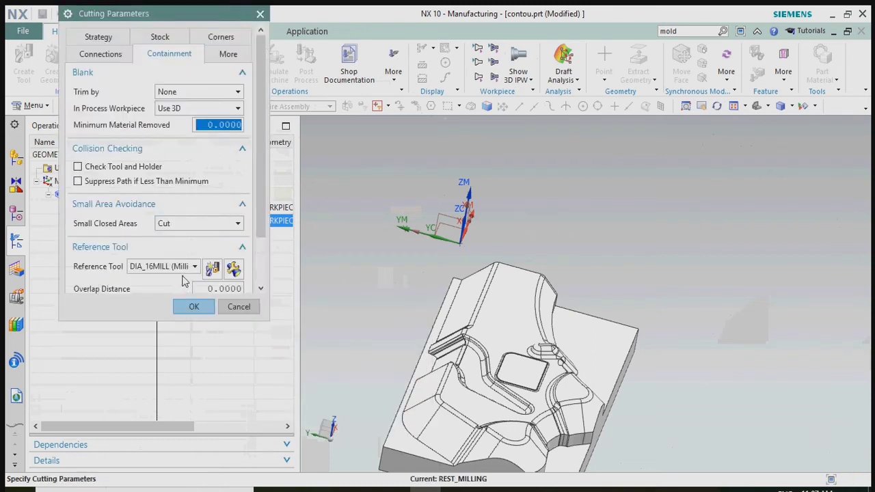
left_click(194, 307)
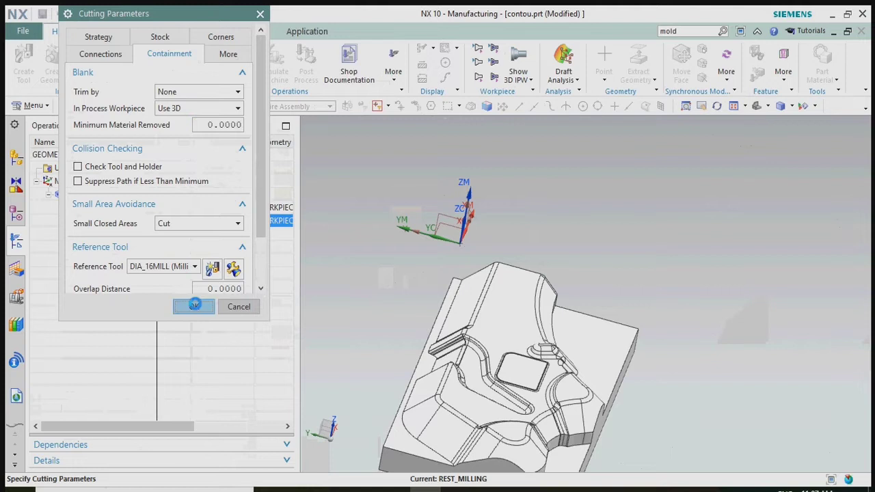
Step: Calculate the feeds and speeds from surface speed 100 and feed per tooth 0.15, and accept them
scroll(197, 311, "down", 3)
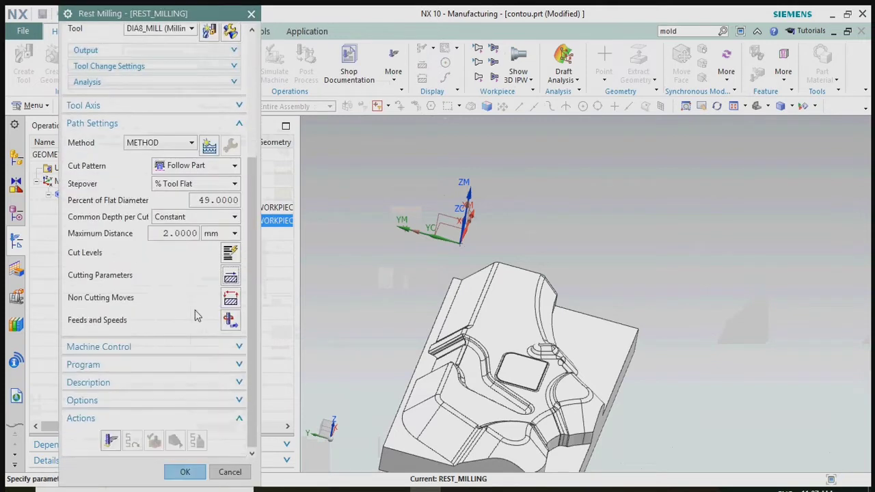
left_click(229, 321)
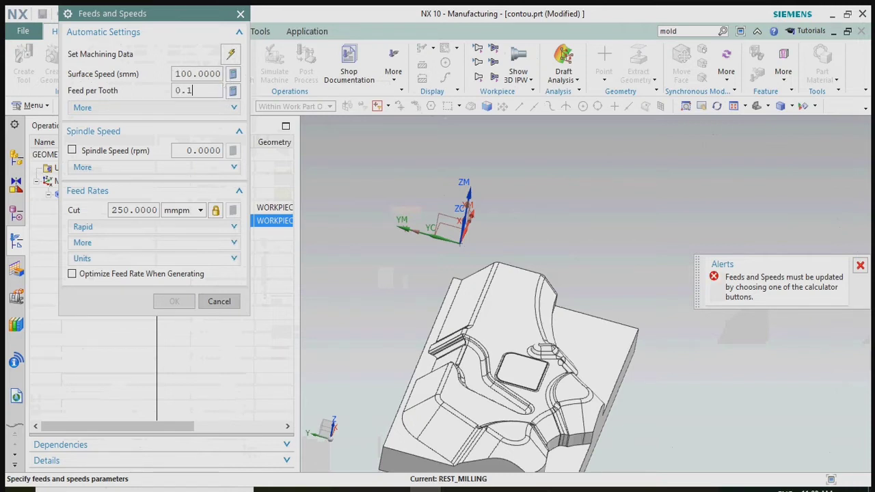
left_click(233, 91)
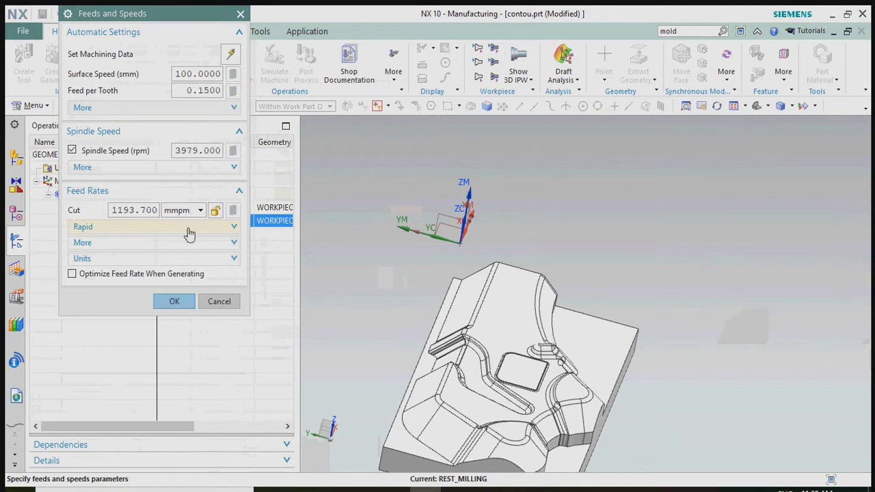
left_click(177, 302)
Step: Generate the REST_MILLING tool path, inspect it on the part, and accept the operation
left_click(110, 440)
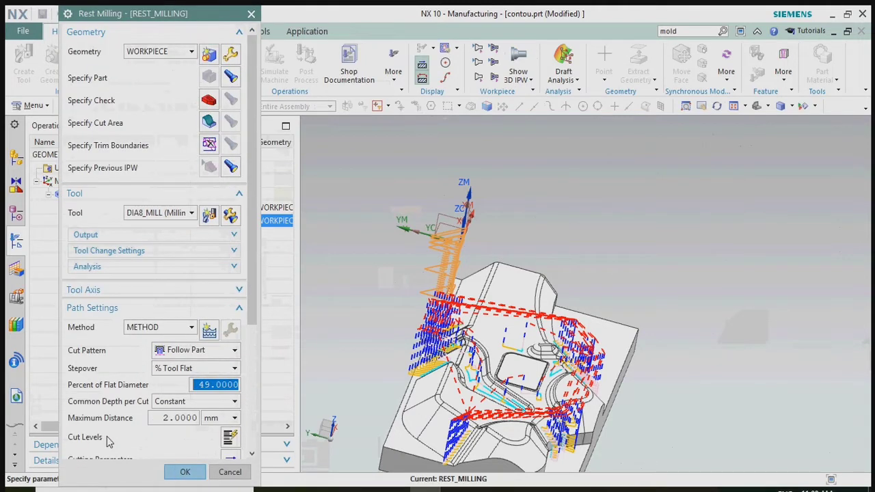
middle_click_drag(447, 396, 481, 400)
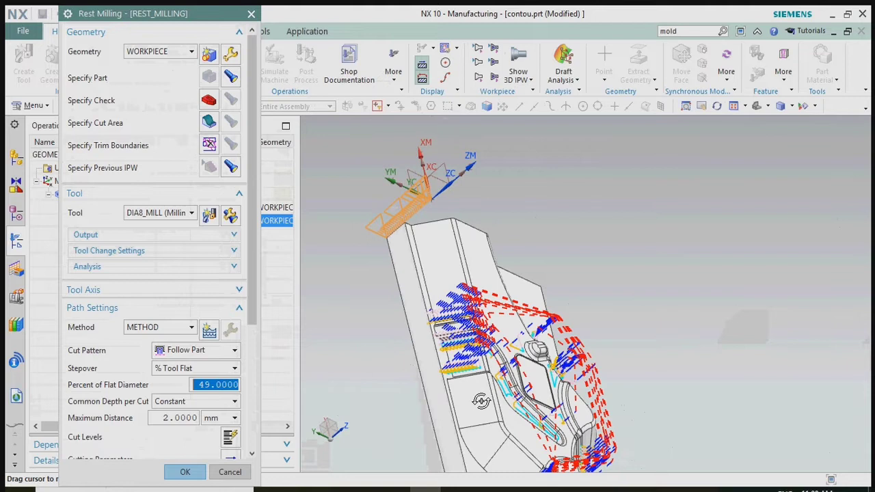
key("Home")
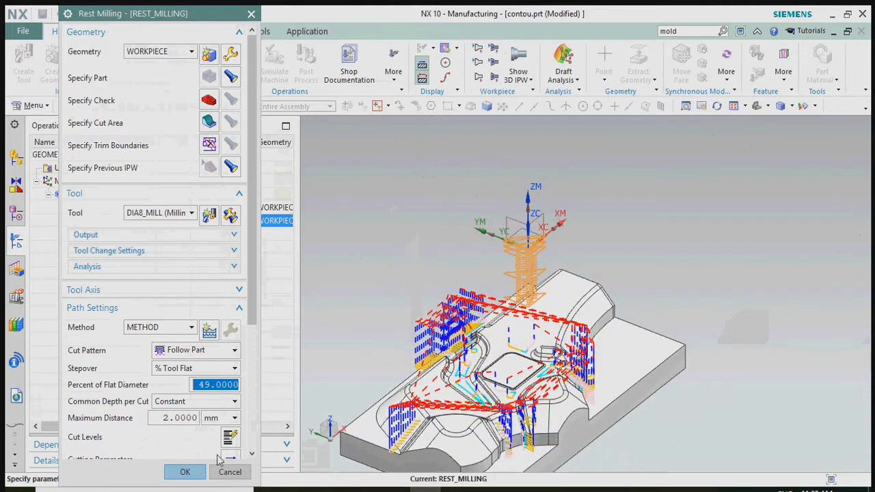
left_click(186, 471)
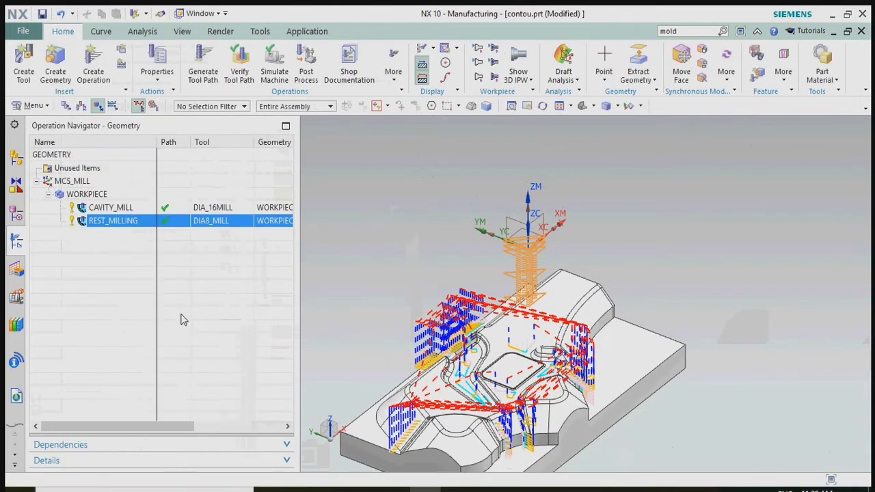
Step: Compare the displayed tool paths of CAVITY_MILL and REST_MILLING
left_click(135, 206, "ctrl")
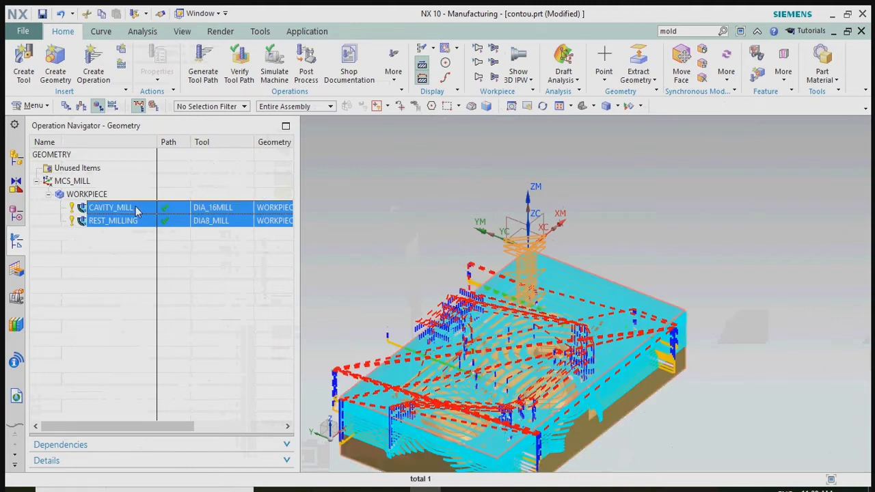
key("Escape")
left_click(129, 208)
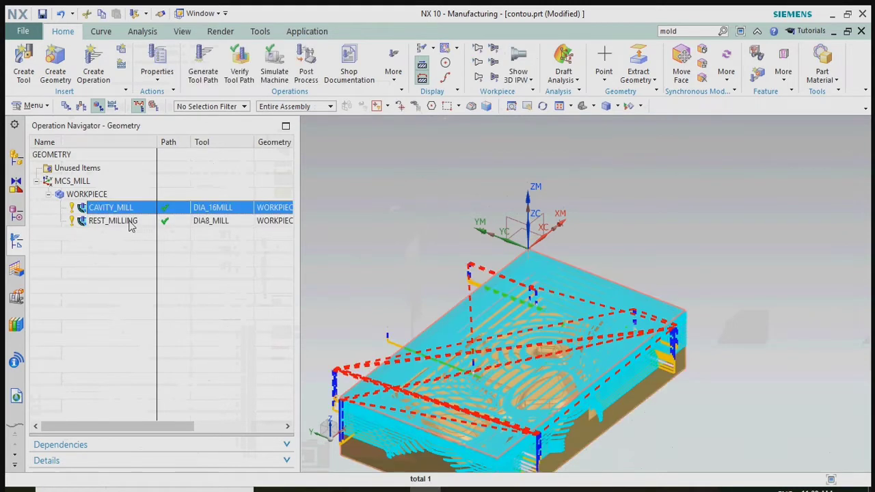
right_click(130, 220)
mouse_move(186, 402)
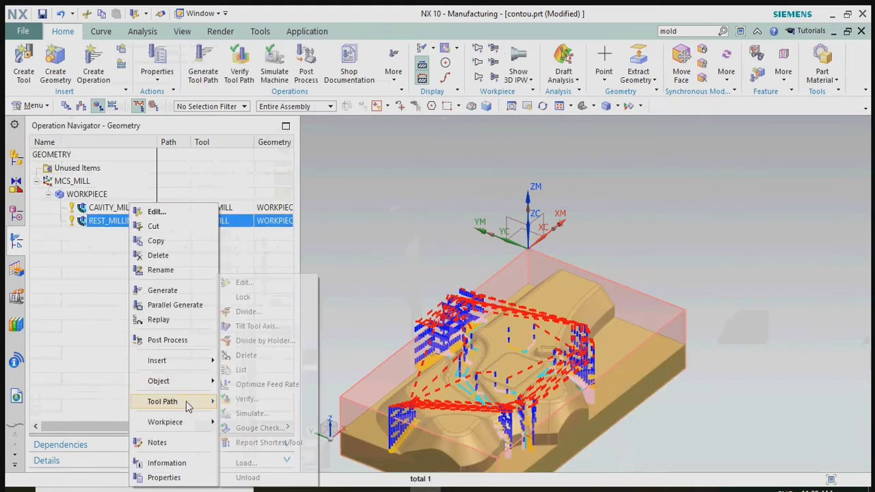
left_click(245, 399)
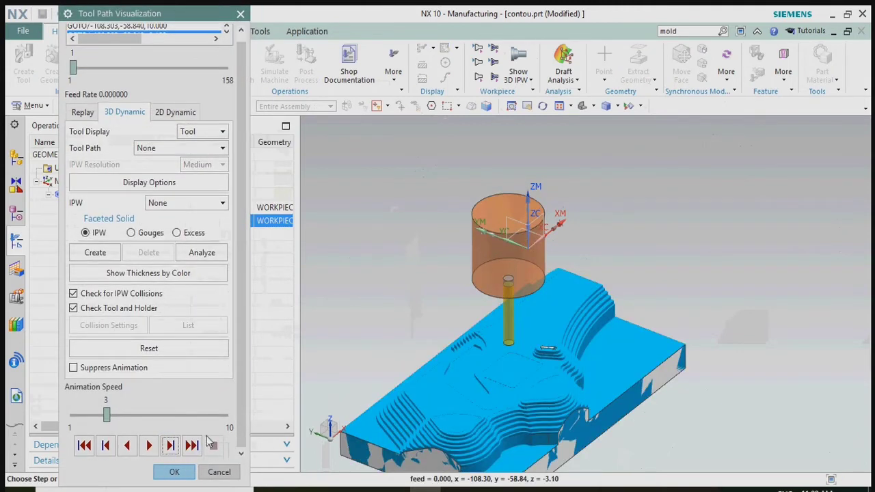
middle_click(358, 397)
middle_click_drag(358, 397, 400, 381)
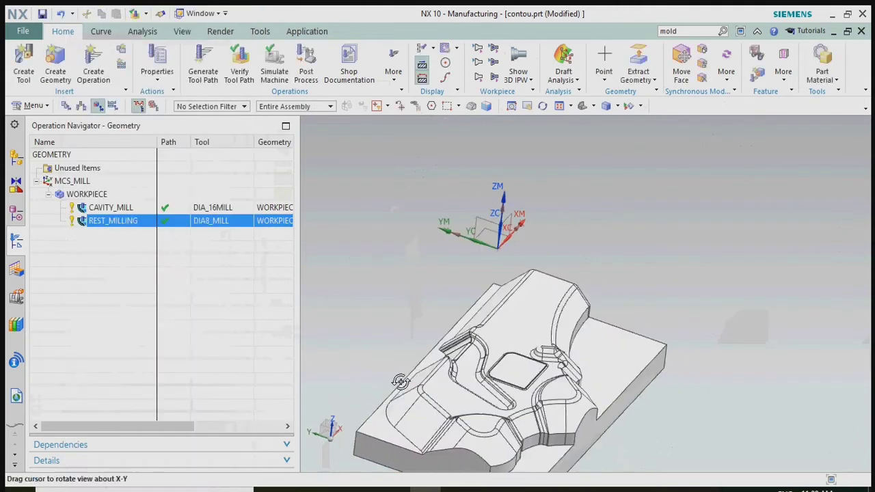
Step: Verify the REST_MILLING tool path with a 3D dynamic animation, raising the animation speed to 4, and close the visualization
right_click(241, 219)
mouse_move(294, 401)
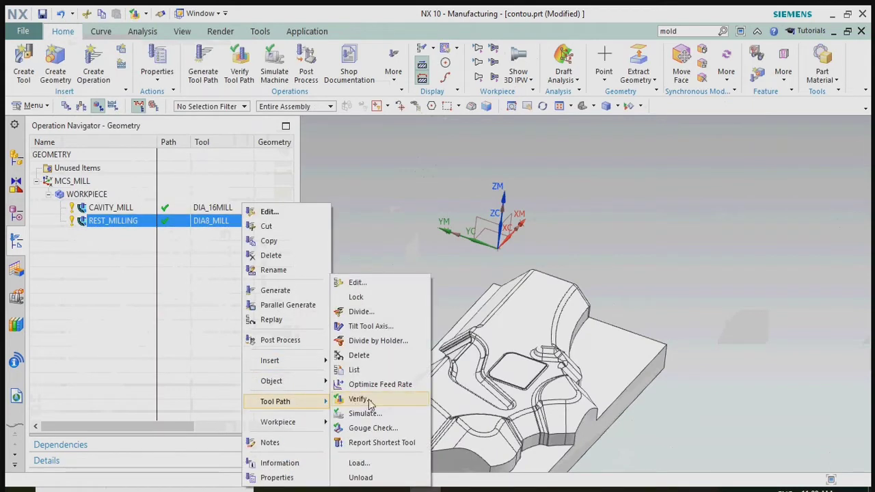
left_click(370, 404)
left_click(176, 445)
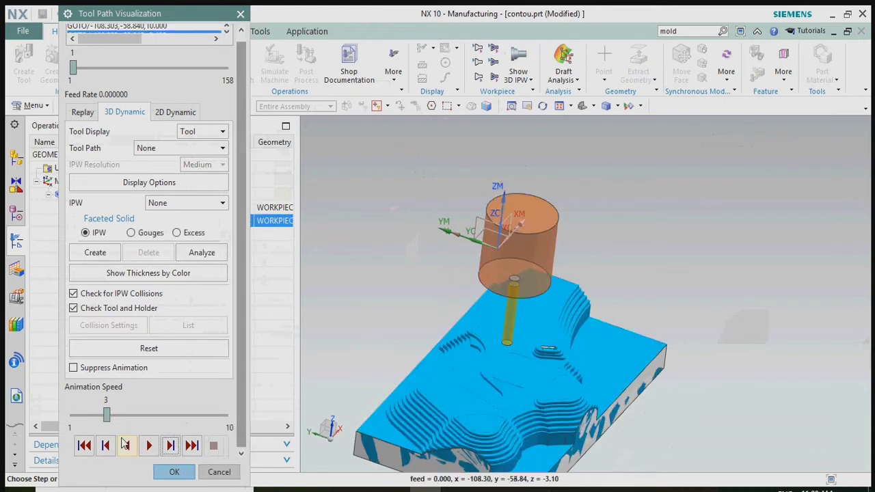
left_click(150, 447)
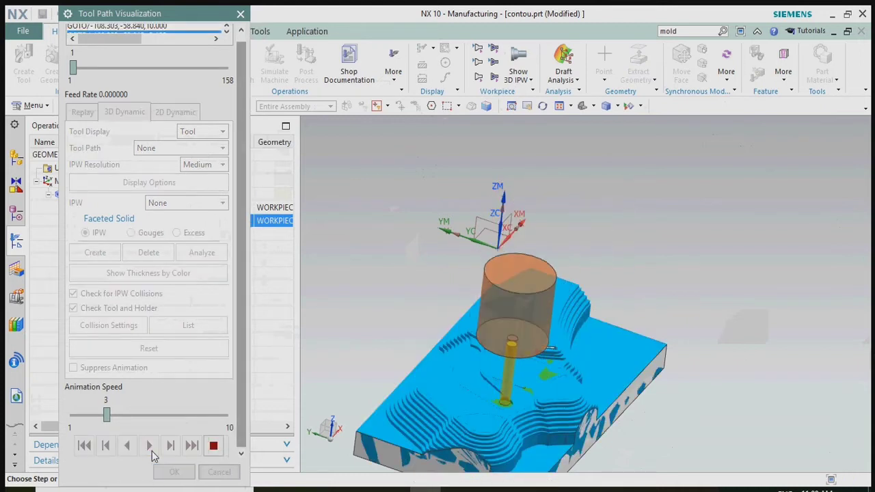
left_click(174, 417)
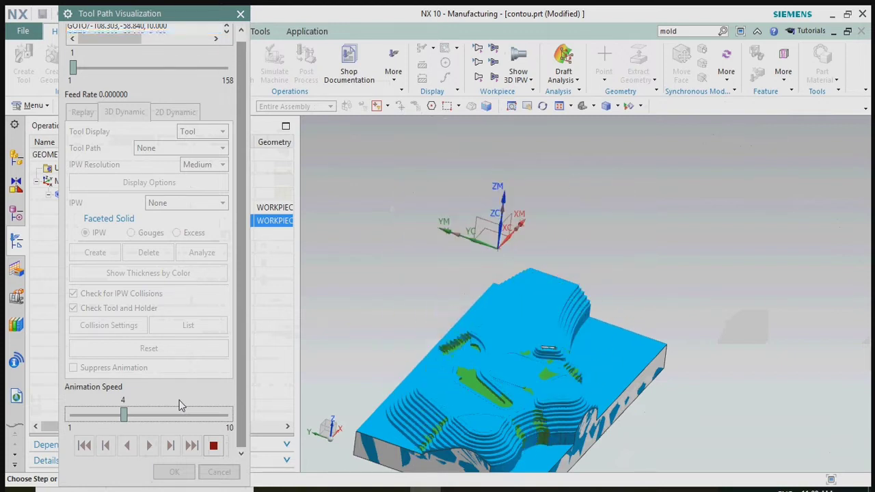
left_click(176, 472)
Step: Examine the part's contoured walls and recesses from closer and different angles
left_click(192, 274)
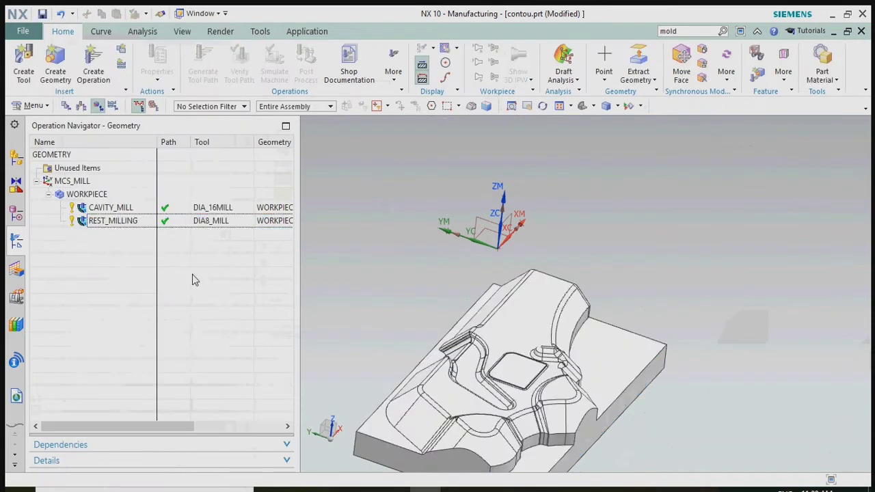
scroll(410, 268, "down", 1)
scroll(442, 333, "up", 5)
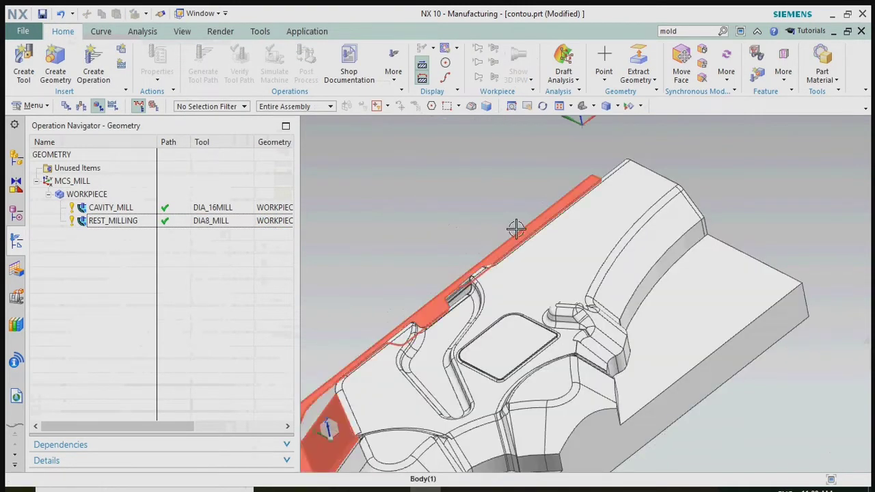
scroll(469, 264, "down", 3)
scroll(444, 254, "up", 3)
middle_click_drag(444, 253, 443, 330)
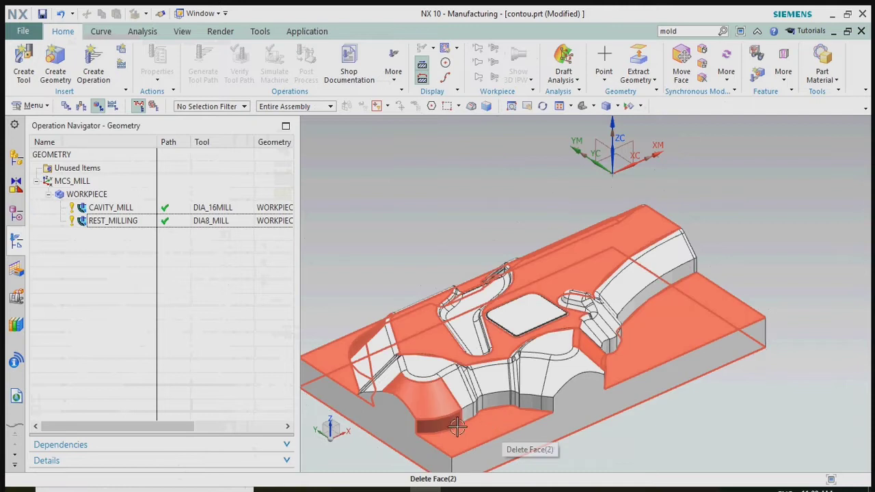
left_click(410, 303)
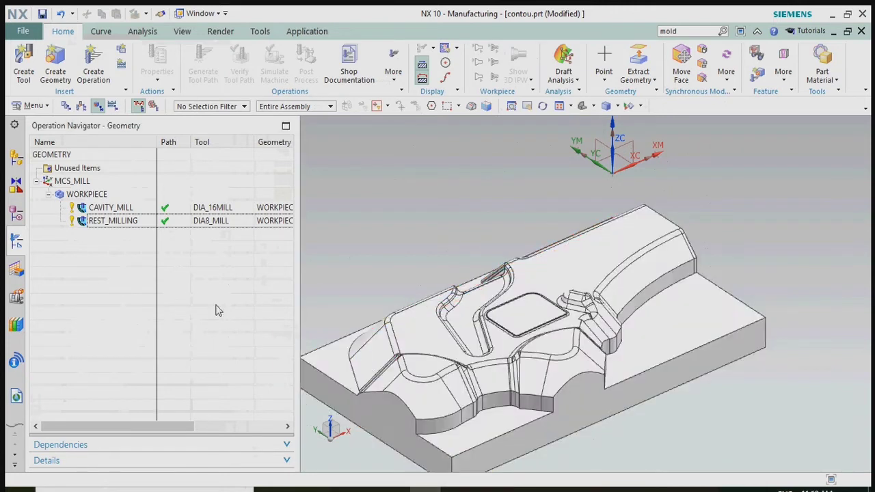
Step: Insert a mill_contour ZLEVEL_PROFILE operation after REST_MILLING under WORKPIECE
left_click(119, 218)
right_click(121, 218)
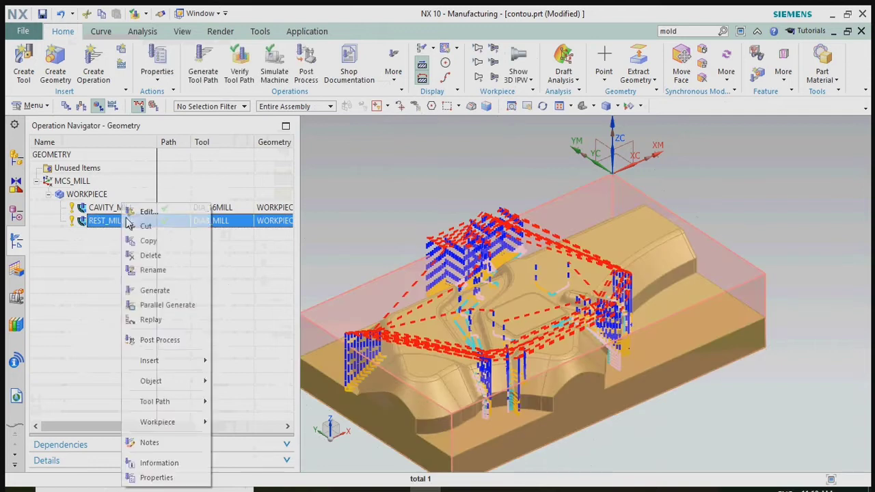
mouse_move(194, 362)
left_click(225, 362)
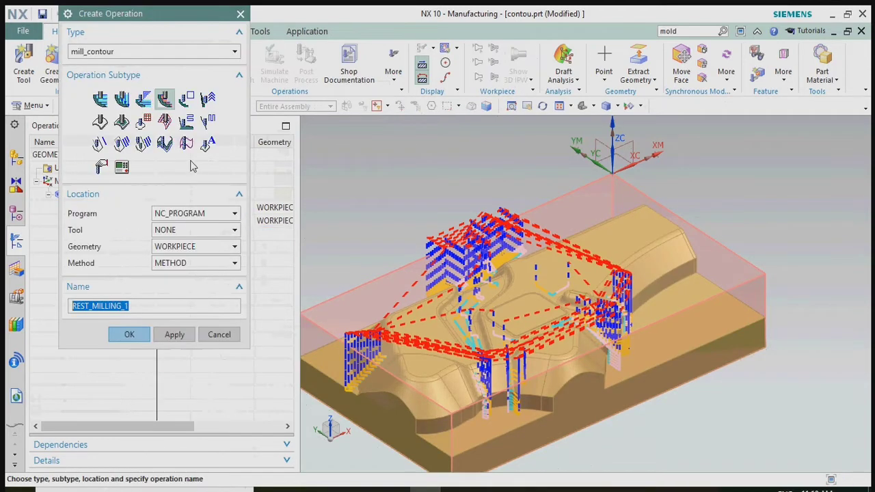
left_click(189, 100)
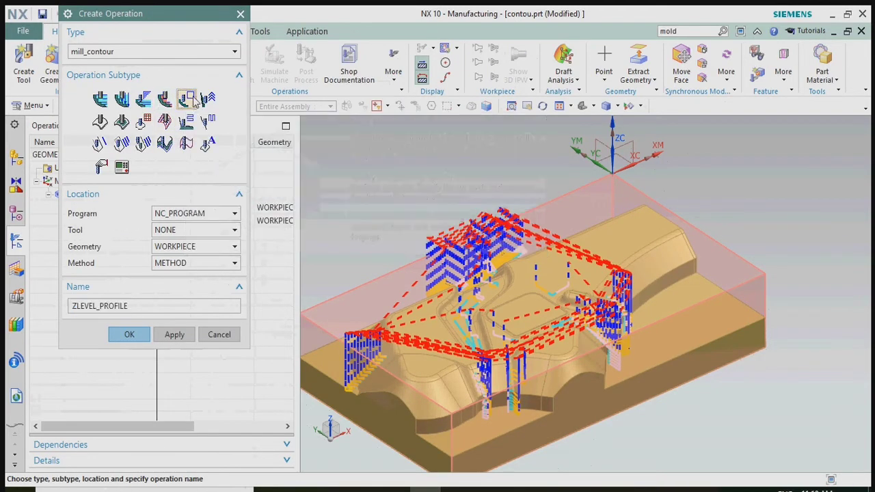
left_click(128, 337)
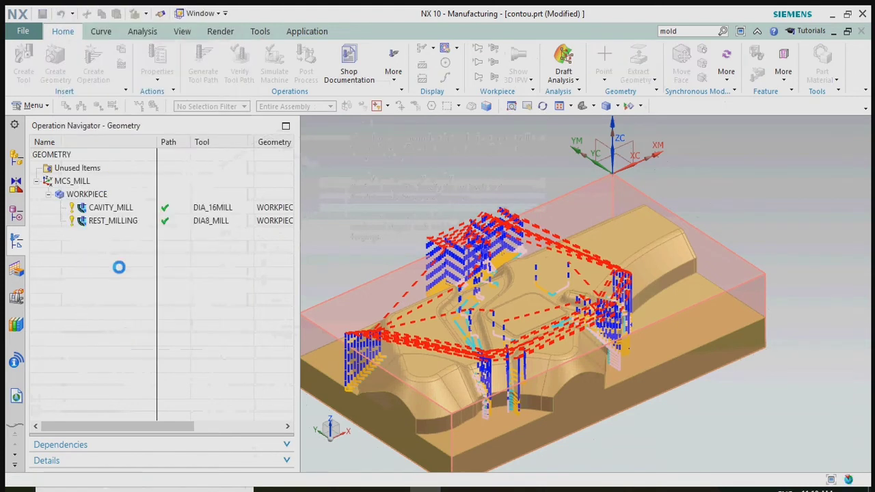
Step: Assign the DIA8_MILL tool to the ZLEVEL_PROFILE operation
left_click(166, 175)
left_click(158, 190)
left_click(153, 205)
middle_click(196, 167)
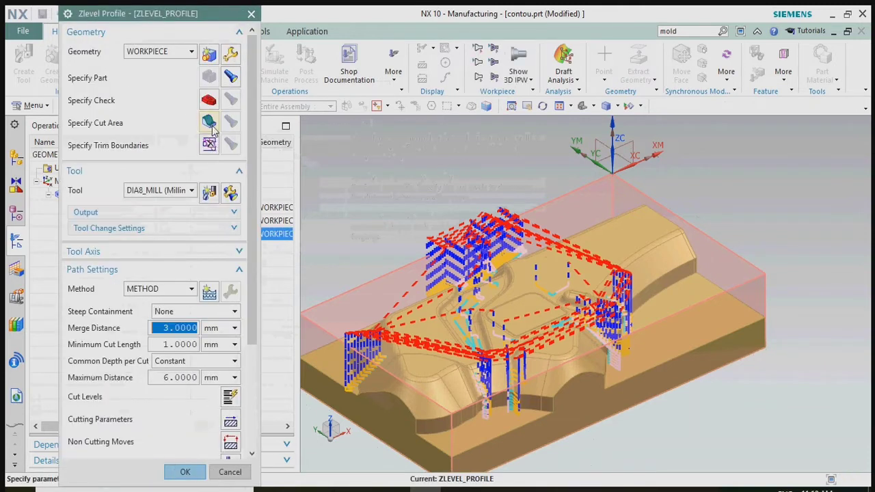
Step: Start the cut area definition with the flat base face beside the large curved wall and the first adjoining wall faces
left_click(210, 123)
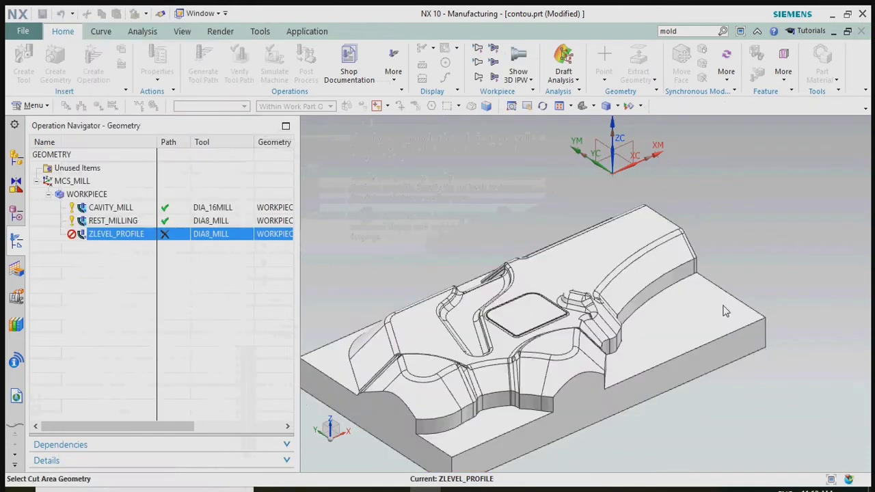
scroll(698, 290, "up", 10)
left_click(698, 290)
scroll(752, 333, "down", 10)
middle_click_drag(752, 332, 729, 290)
scroll(709, 316, "down", 5)
scroll(657, 256, "up", 10)
scroll(657, 255, "up", 4)
left_click(657, 255)
left_click(629, 346)
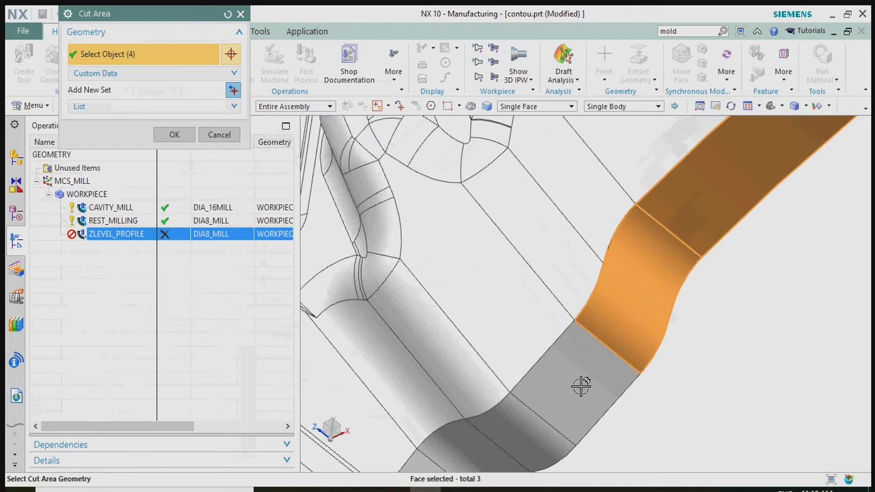
left_click(580, 385)
left_click(534, 430)
left_click(528, 419)
Step: Add the next curved wall faces and the first narrow strip faces along that side to the cut area
scroll(649, 230, "down", 8)
left_click(696, 352)
middle_click_drag(700, 365, 727, 331)
left_click(702, 285)
scroll(670, 267, "up", 6)
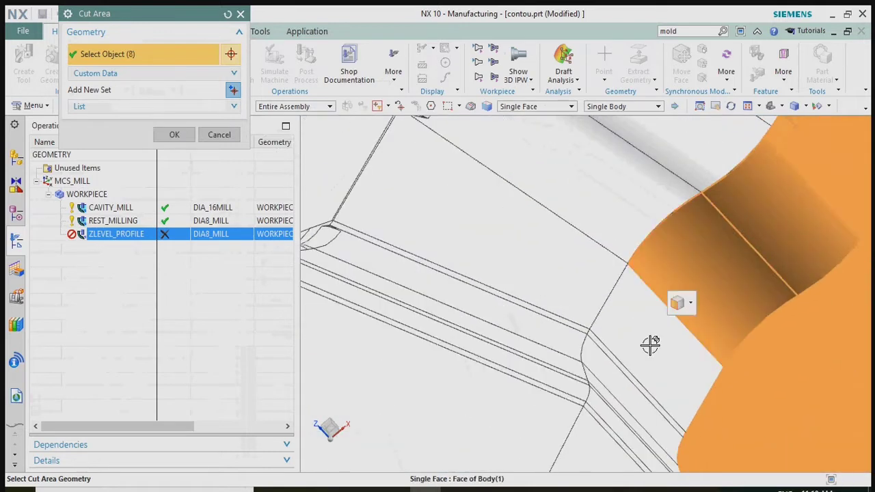
left_click(646, 355)
left_click(618, 376)
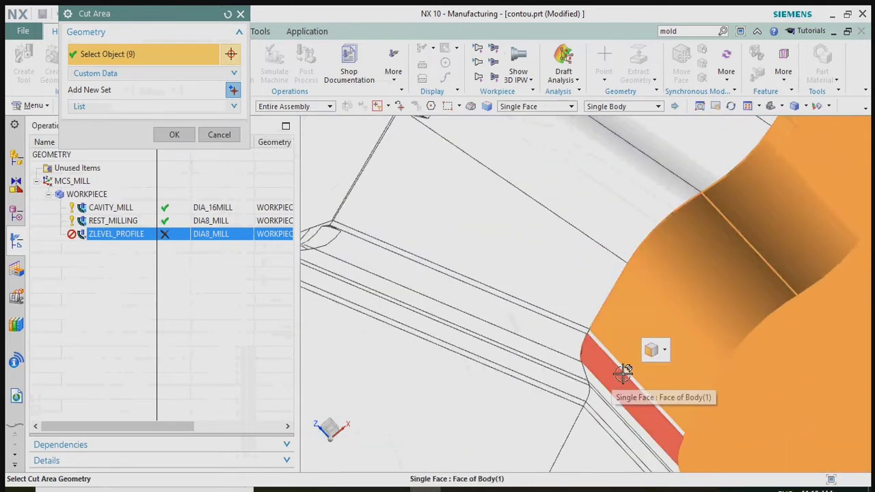
scroll(624, 372, "up", 3)
left_click(625, 368)
left_click(601, 368)
Step: Add the remaining narrow strip faces and the neighbouring wall faces at the end of that side to the cut area
scroll(600, 367, "down", 4)
scroll(594, 381, "up", 3)
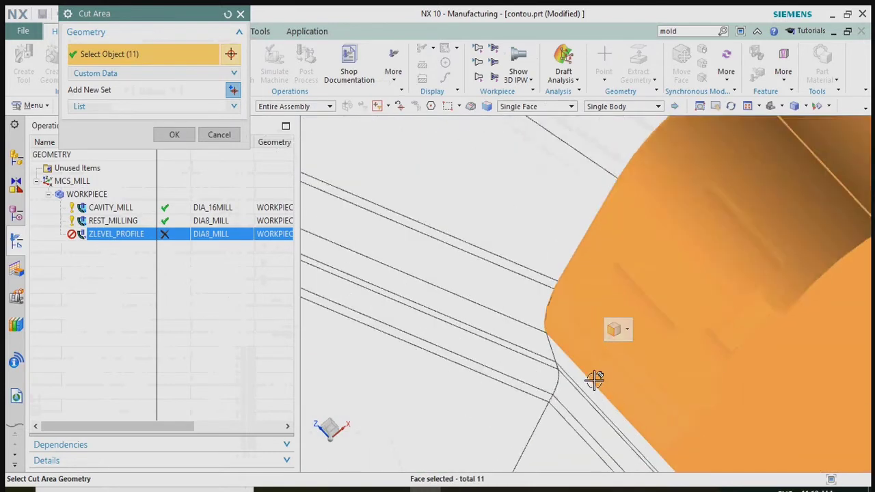
scroll(592, 383, "up", 2)
left_click(583, 393)
left_click(572, 408)
left_click(561, 420)
scroll(641, 214, "down", 2)
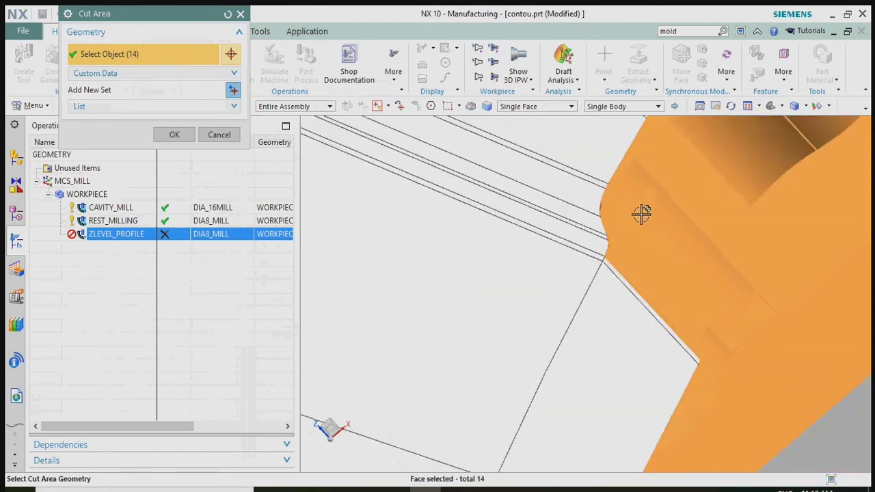
scroll(606, 293, "up", 1)
left_click(586, 306)
left_click(672, 140)
scroll(653, 232, "down", 3)
scroll(653, 232, "up", 3)
left_click(682, 190)
Step: Add the faces of the second base region beyond the front arch to the cut area
scroll(717, 191, "down", 3)
middle_click_drag(717, 192, 817, 198)
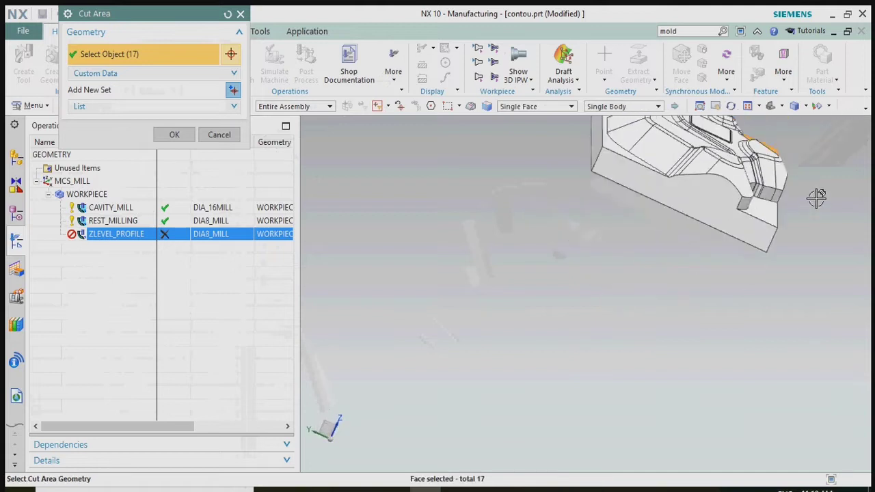
scroll(817, 198, "up", 3)
left_click(672, 169)
left_click(617, 307)
left_click(574, 166)
scroll(595, 176, "up", 2)
left_click(595, 172)
left_click(619, 187)
scroll(591, 205, "down", 3)
Step: Add the vertical wall faces rising above the front base region to the cut area
middle_click_drag(595, 254, 410, 249)
scroll(580, 242, "up", 5)
left_click(612, 224)
left_click(586, 233)
scroll(585, 234, "down", 5)
scroll(499, 250, "up", 5)
left_click(586, 251)
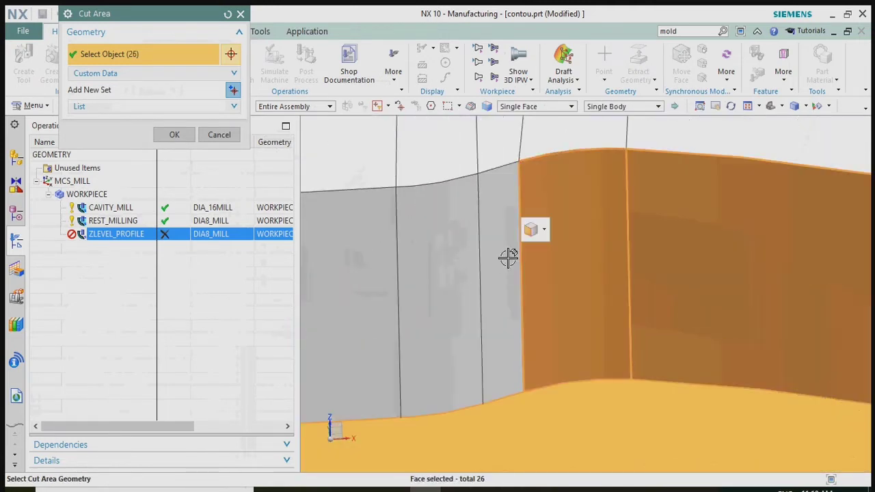
left_click(508, 257)
left_click(347, 266)
Step: Complete the cut area with the last wall face and the base face on the rear side, and accept the selection
scroll(553, 246, "down", 3)
middle_click_drag(552, 246, 475, 244)
left_click(474, 244)
scroll(562, 275, "down", 3)
middle_click_drag(561, 274, 494, 303)
scroll(495, 301, "down", 5)
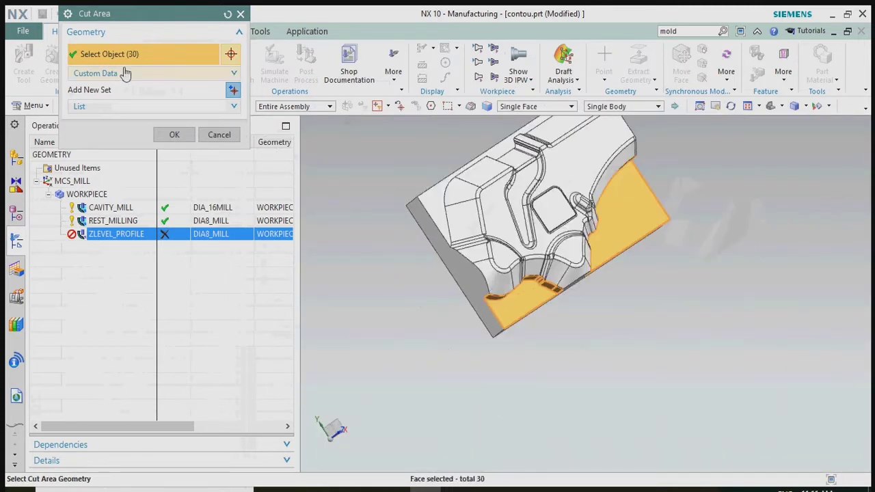
left_click(175, 136)
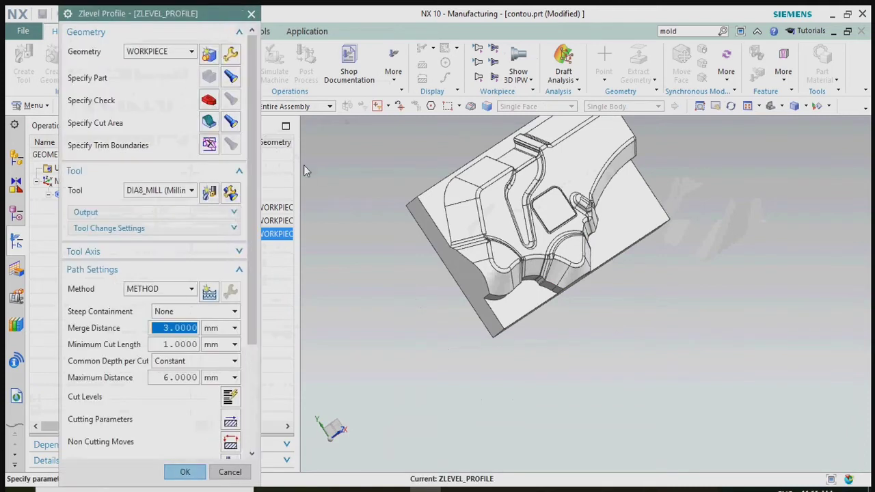
left_click(430, 205)
left_click(175, 134)
Step: Generate the ZLEVEL_PROFILE tool path and inspect it along the lower walls
scroll(141, 416, "down", 5)
left_click(121, 441)
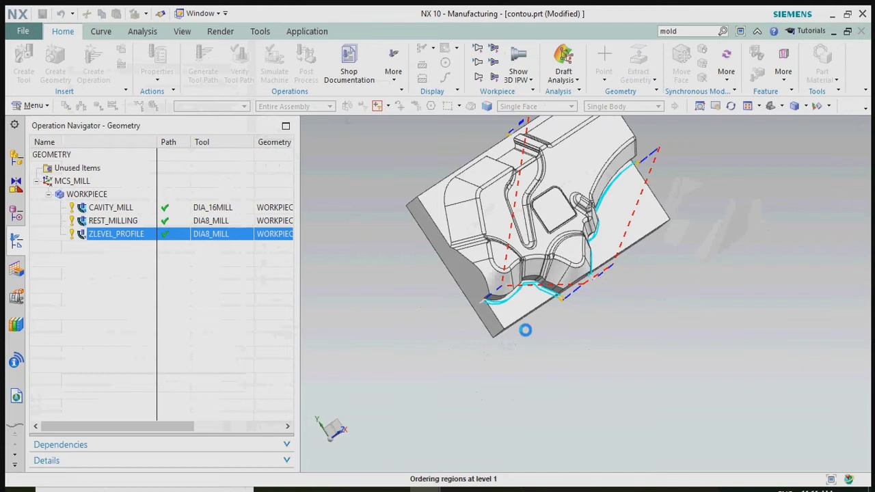
middle_click_drag(525, 330, 531, 283)
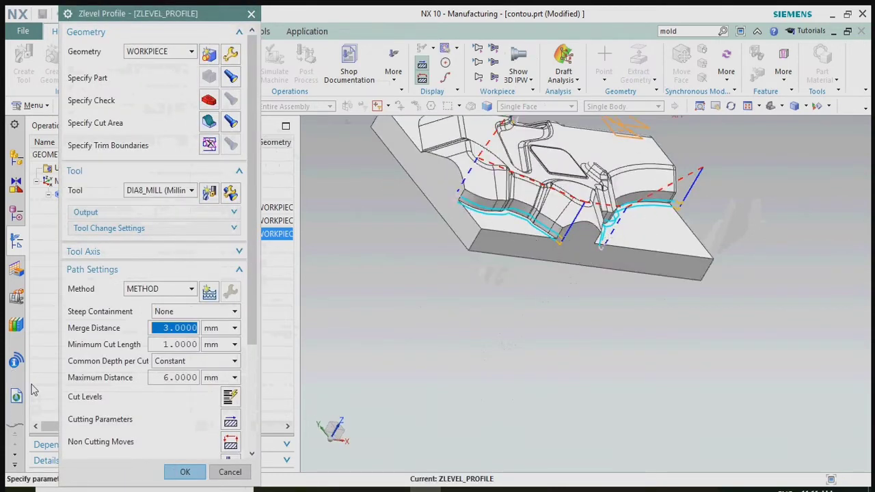
Step: Enable Cut Between Levels in the connection cutting parameters with a % Tool Flat stepover
scroll(166, 401, "down", 5)
middle_click(231, 305)
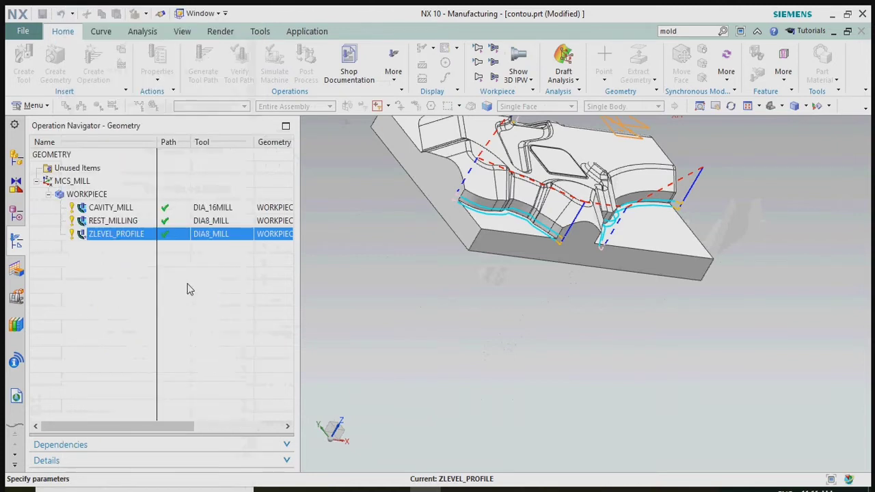
left_click(179, 39)
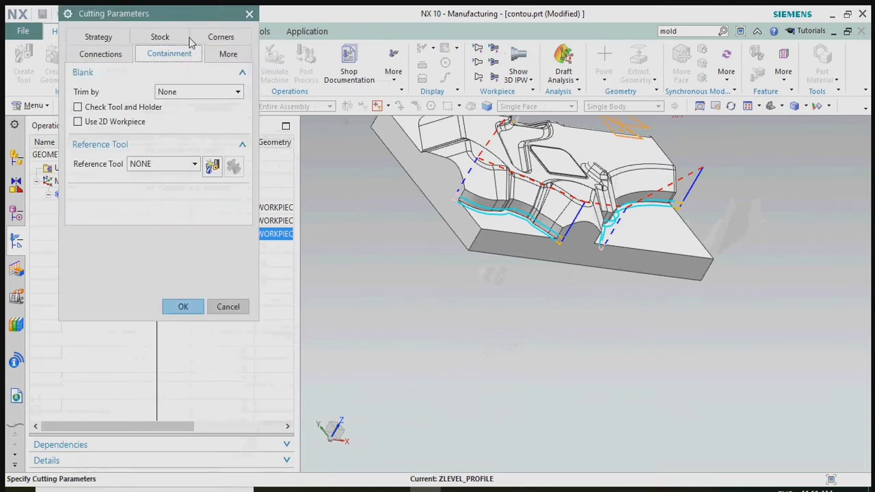
left_click(103, 55)
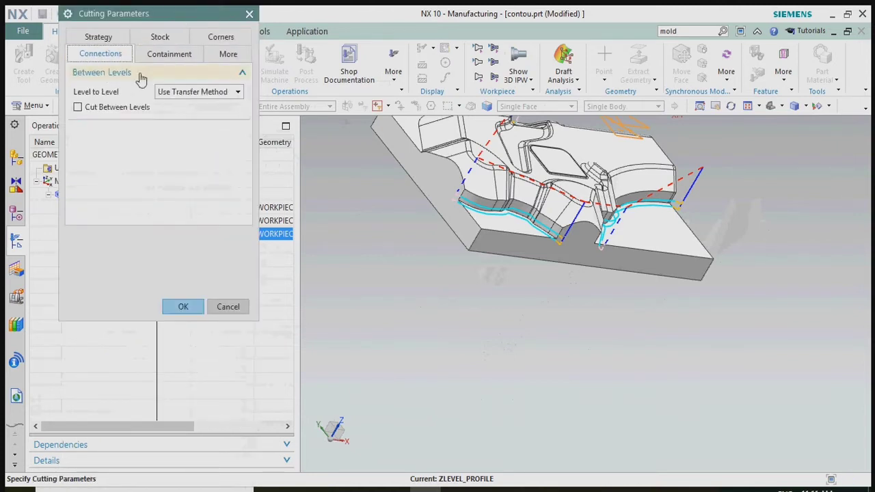
left_click(117, 108)
left_click(184, 125)
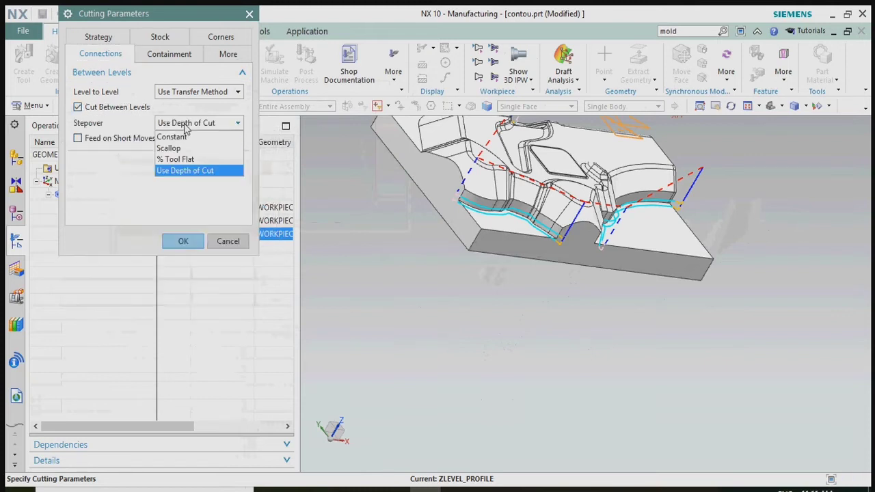
left_click(185, 161)
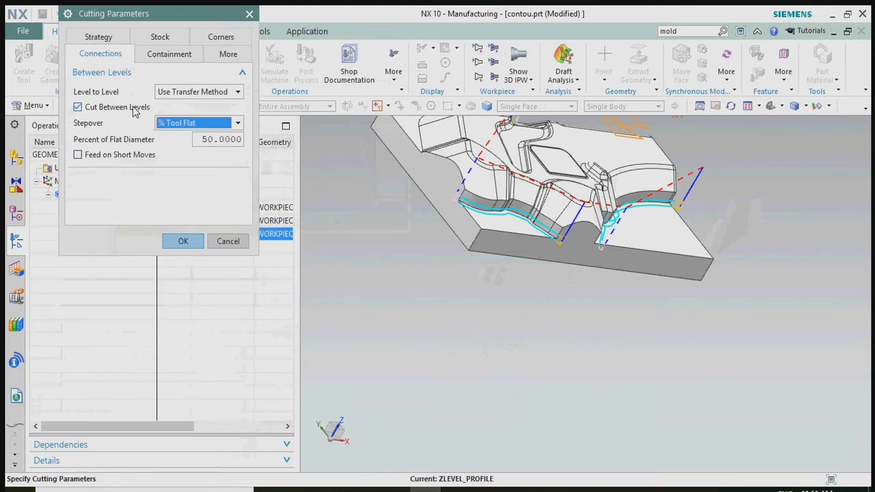
left_click(182, 242)
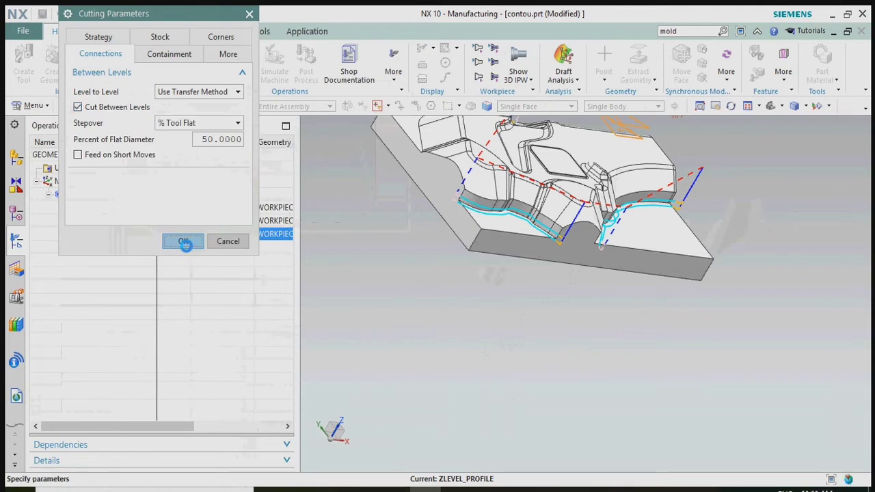
Step: Regenerate the ZLEVEL_PROFILE tool path, inspect it over the flat base areas, and accept the operation
scroll(127, 424, "down", 1)
left_click(122, 441)
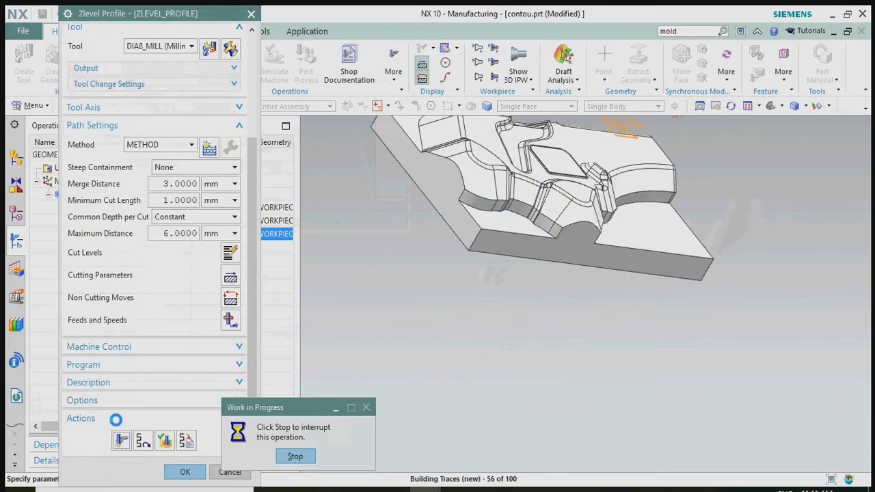
middle_click(582, 399)
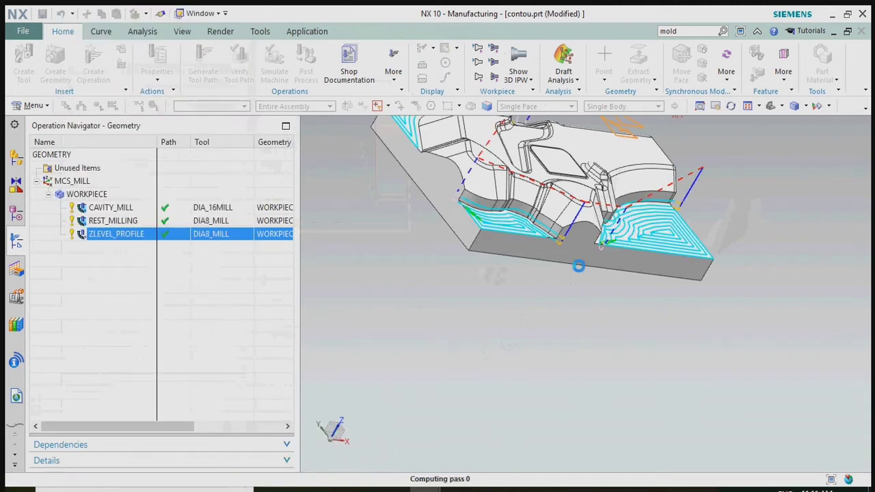
scroll(579, 266, "down", 3)
middle_click_drag(579, 266, 565, 263)
scroll(547, 225, "up", 5)
scroll(446, 200, "down", 4)
left_click(184, 472)
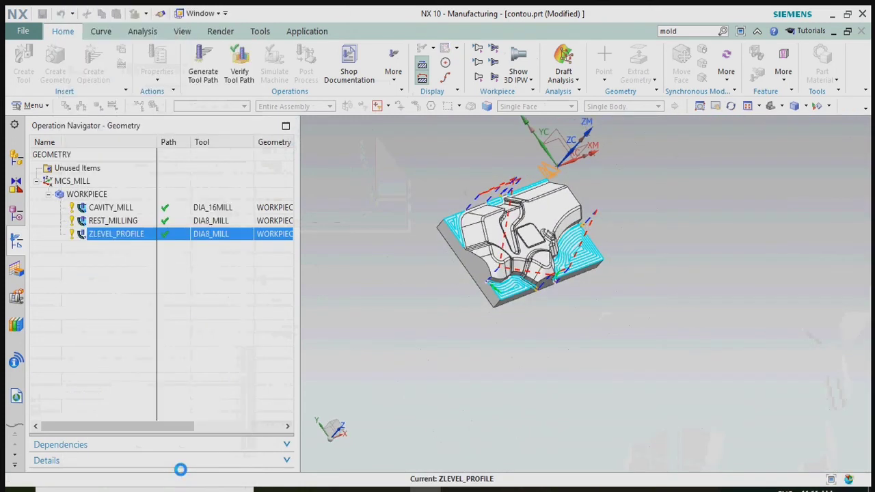
Step: Display the ZLEVEL_PROFILE tool path on the part and view it from another angle
left_click(117, 234)
middle_click_drag(359, 246, 497, 236)
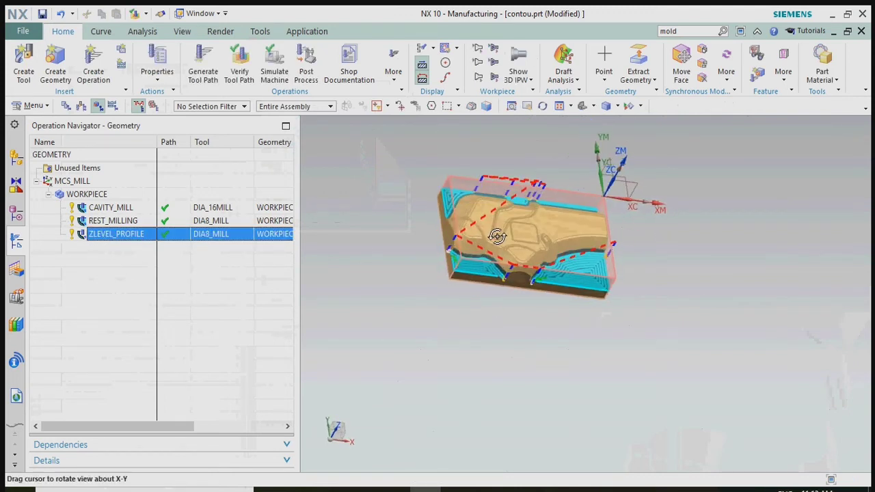
left_click(147, 254)
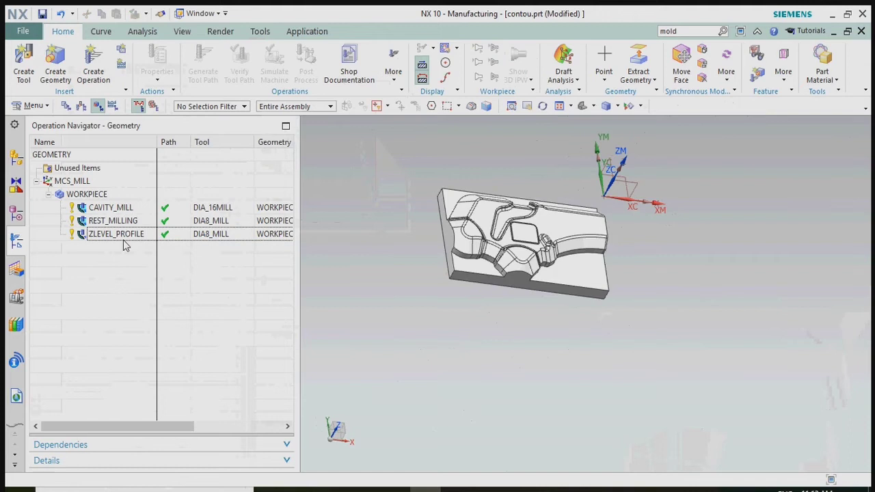
Step: Insert a mill_contour FIXED_CONTOUR operation after ZLEVEL_PROFILE under WORKPIECE
left_click(123, 235)
right_click(123, 235)
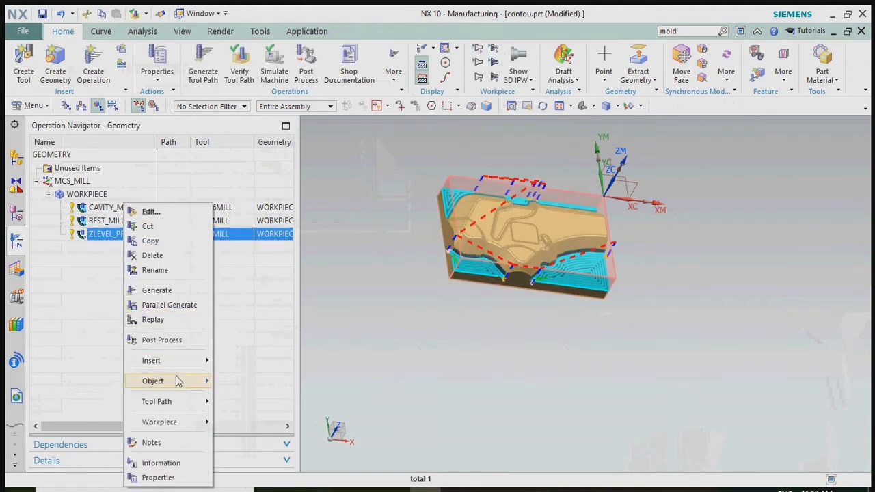
mouse_move(176, 363)
left_click(247, 361)
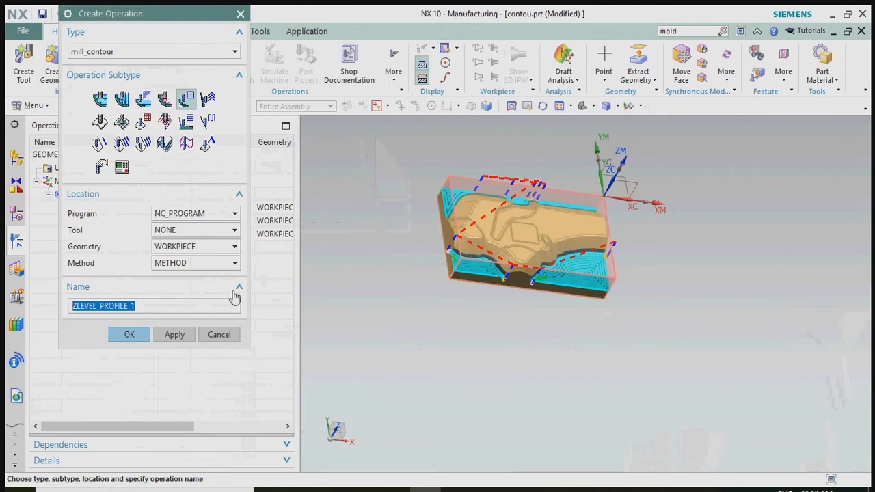
left_click(100, 123)
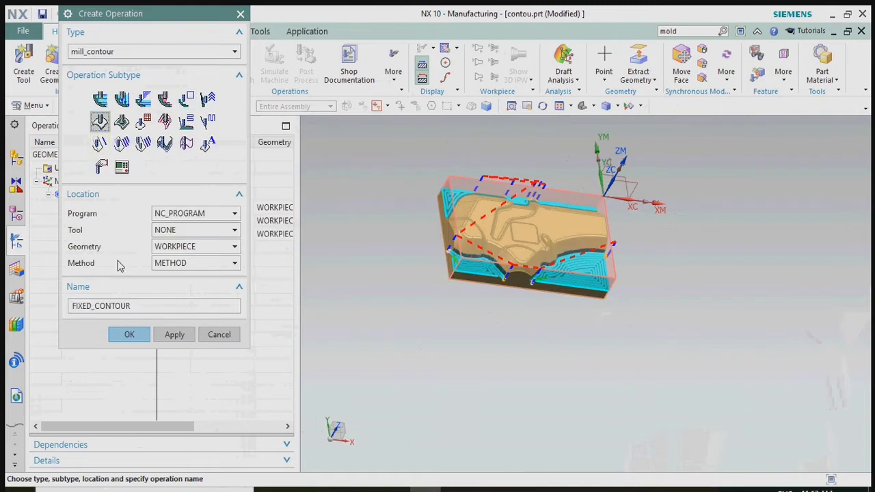
left_click(141, 335)
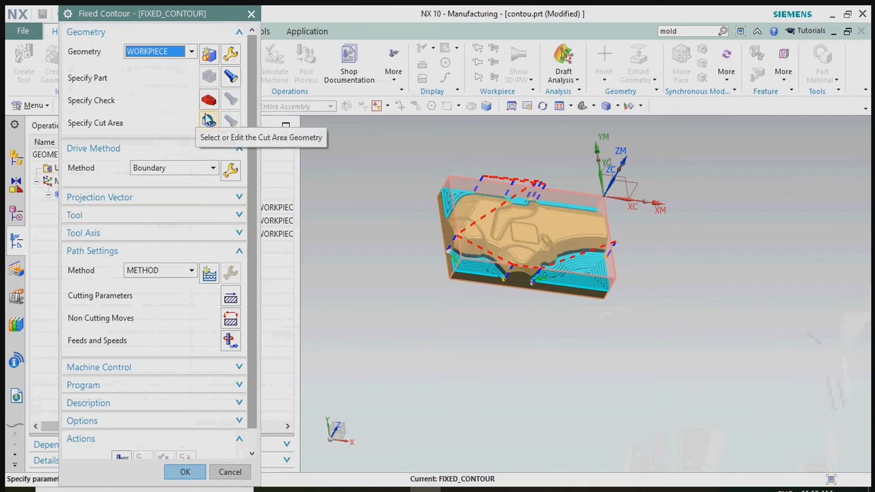
Step: Specify the FIXED_CONTOUR cut area by window-selecting the upper contoured faces from the front view
left_click(208, 120)
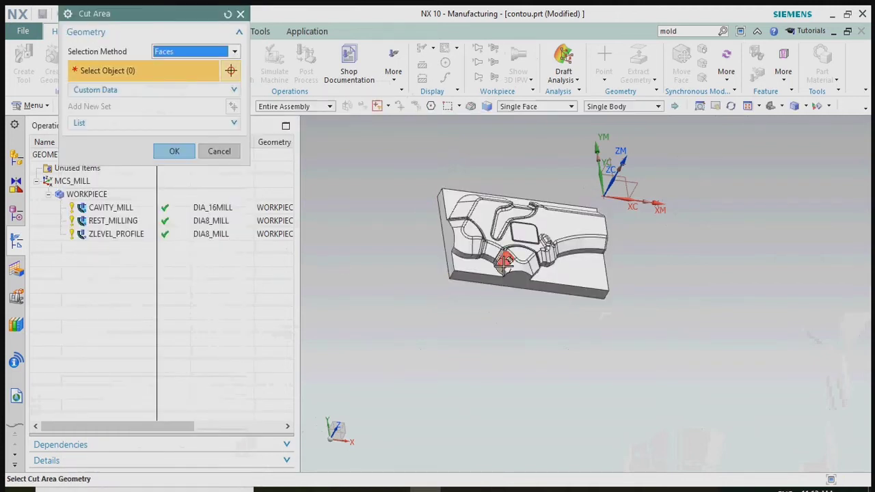
middle_click_drag(503, 258, 497, 228)
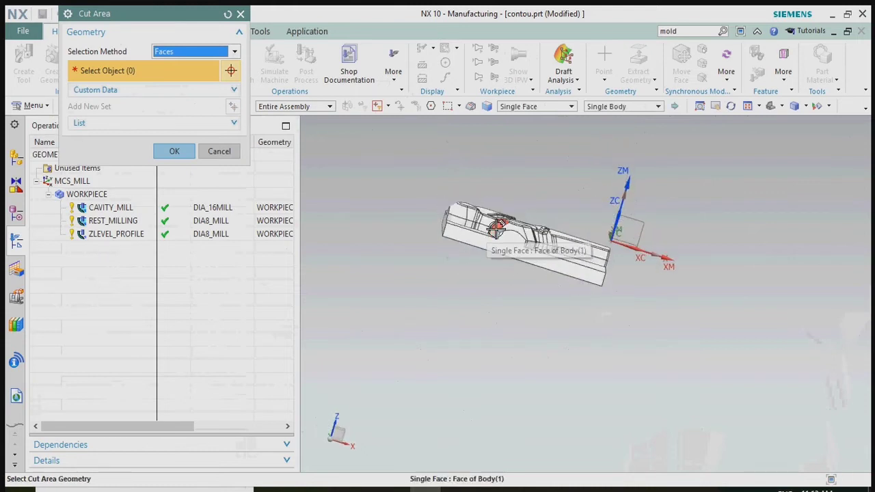
key("ctrl+alt+f")
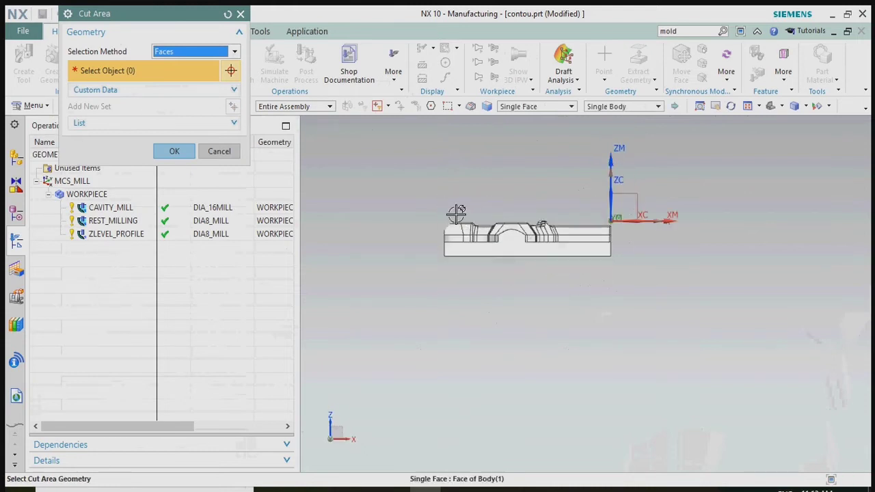
left_click_drag(413, 192, 631, 237)
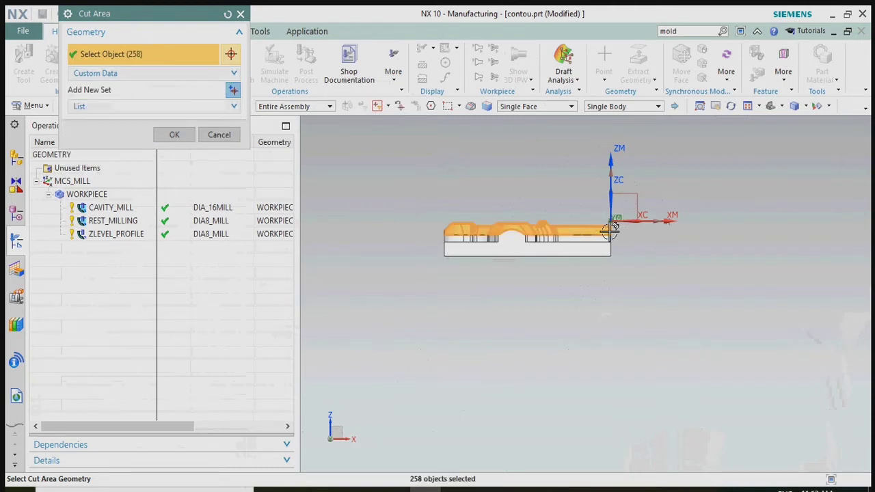
Step: Add the missed side and blend faces around the part's rounded rear corner to the cut area
middle_click_drag(481, 185, 510, 232)
scroll(474, 253, "up", 5)
scroll(537, 162, "up", 3)
left_click(537, 162)
scroll(564, 160, "up", 2)
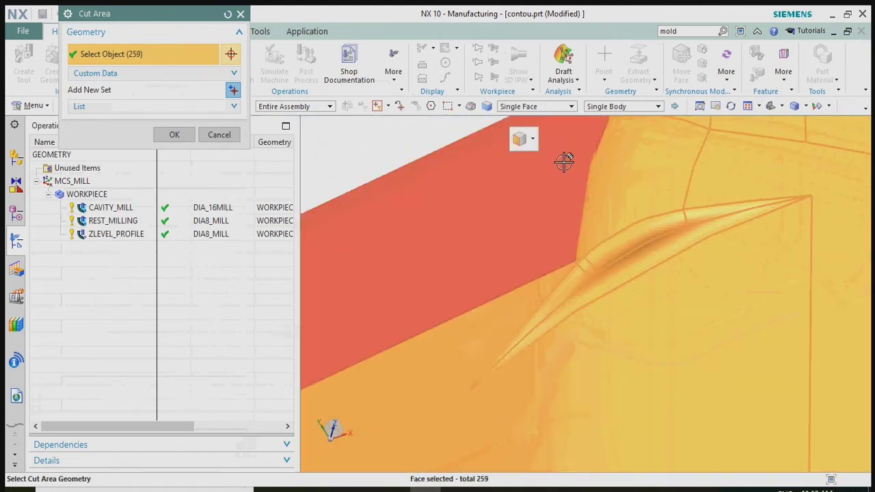
scroll(529, 309, "down", 2)
left_click(528, 309)
middle_click_drag(528, 309, 515, 242)
left_click(438, 153)
left_click(566, 232)
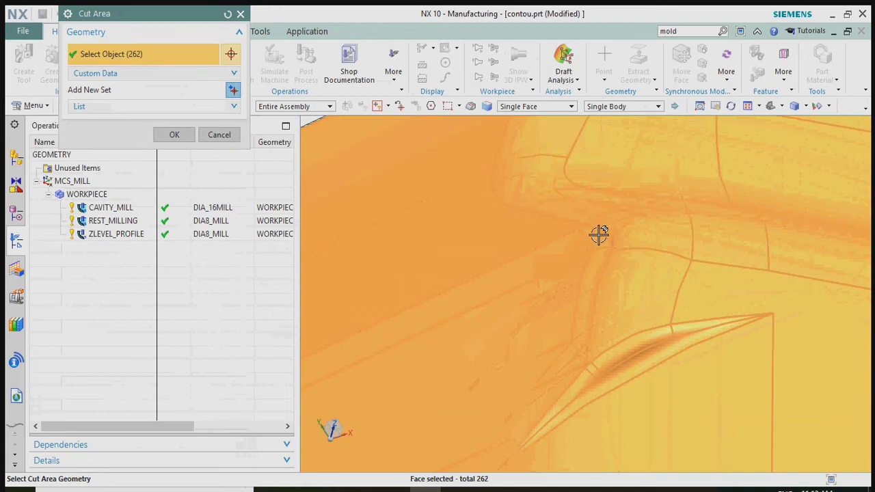
scroll(608, 272, "up", 2)
scroll(608, 272, "down", 2)
left_click(534, 191)
scroll(537, 231, "down", 4)
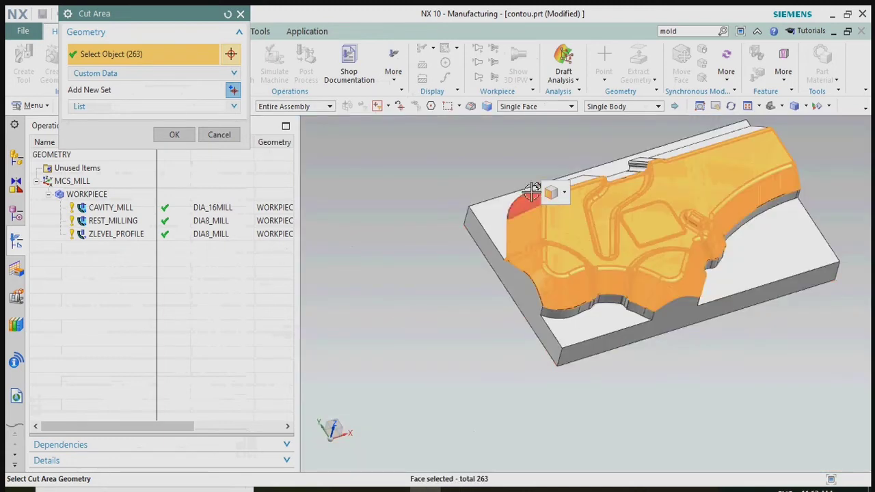
Step: Add the two rear faces beside the rounded corner, up to the first step, to the cut area
middle_click_drag(520, 175, 524, 226)
scroll(553, 221, "up", 4)
left_click(558, 229)
left_click(553, 172)
scroll(479, 226, "down", 4)
scroll(496, 219, "up", 5)
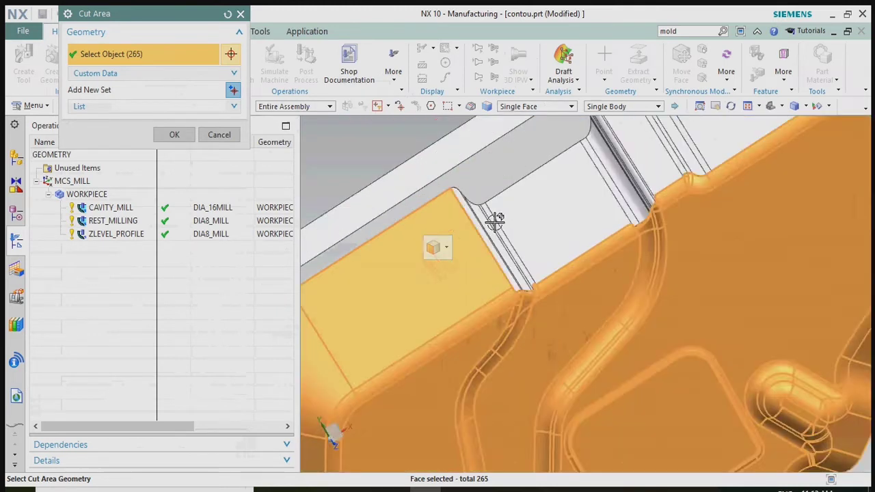
Step: Add the narrow faces of the first rear step and the flat face beyond it to the cut area
left_click(482, 246)
scroll(530, 342, "up", 3)
scroll(615, 301, "up", 2)
left_click(680, 264)
scroll(677, 256, "up", 2)
left_click(700, 244)
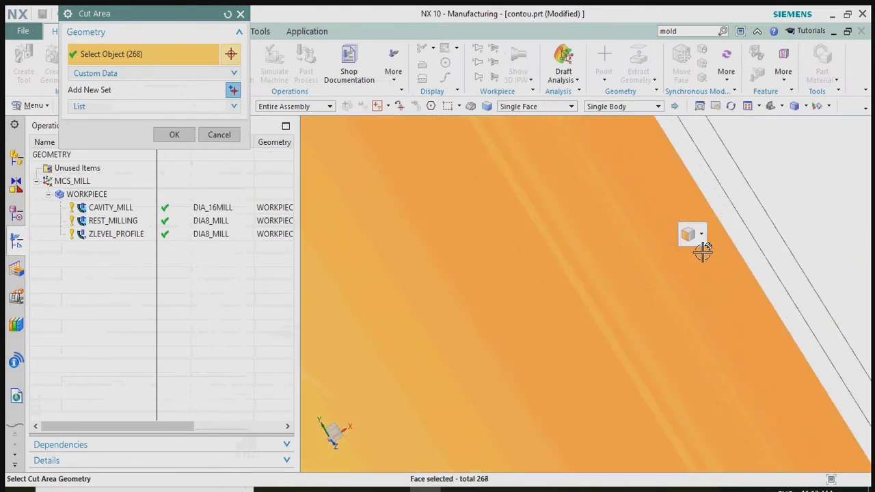
left_click(737, 239)
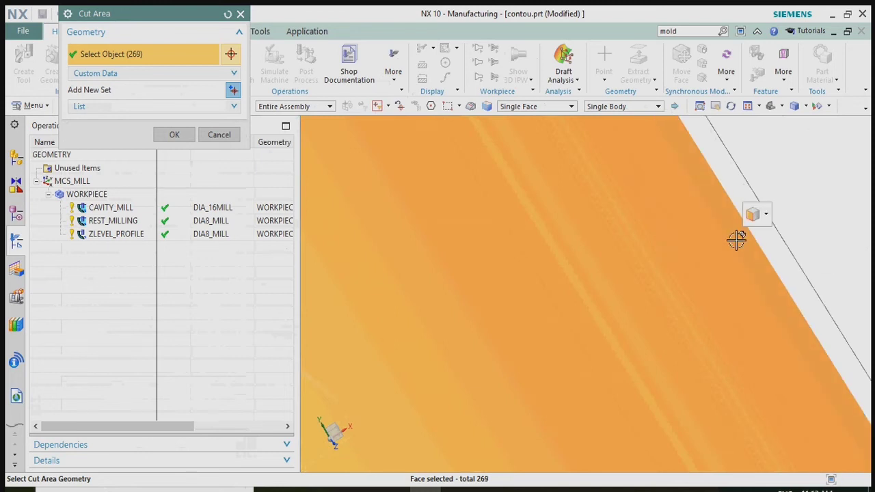
left_click(764, 240)
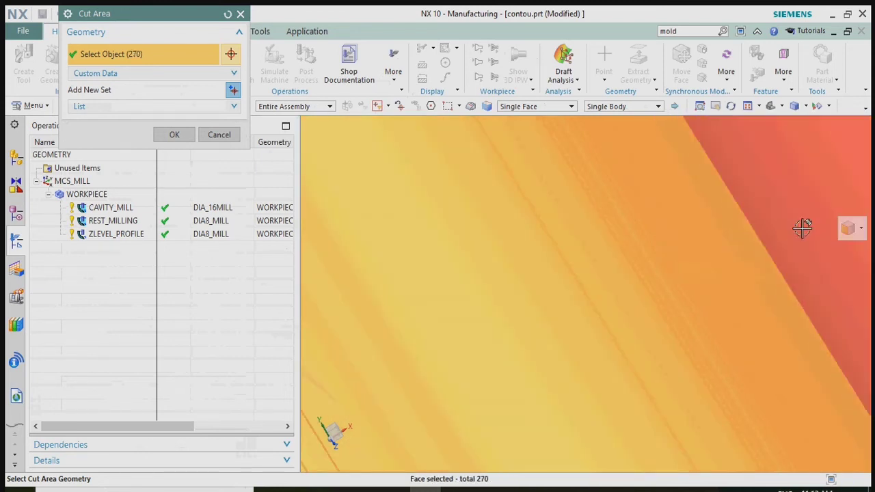
scroll(612, 279, "down", 3)
left_click(668, 277)
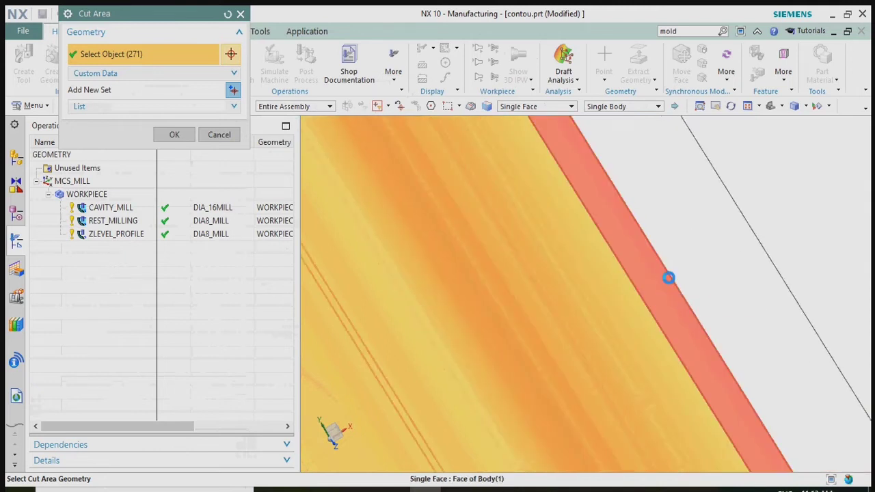
scroll(625, 268, "down", 3)
scroll(697, 313, "down", 2)
left_click(674, 273)
left_click(547, 335)
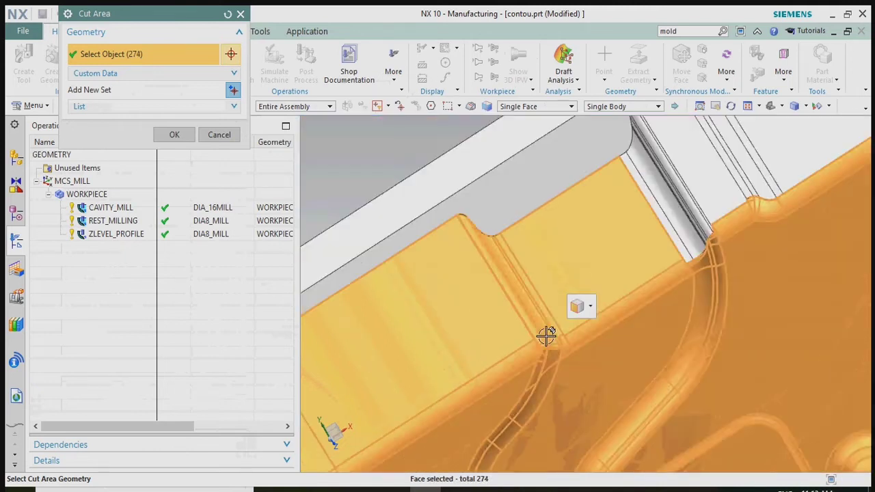
Step: Add the narrow blend faces and top face of the second rear step to the cut area
scroll(684, 267, "up", 3)
left_click(715, 232)
scroll(688, 290, "up", 3)
scroll(619, 267, "down", 2)
scroll(560, 308, "up", 2)
left_click(560, 308)
scroll(695, 294, "up", 2)
scroll(627, 301, "up", 2)
left_click(627, 301)
left_click(647, 306)
left_click(684, 307)
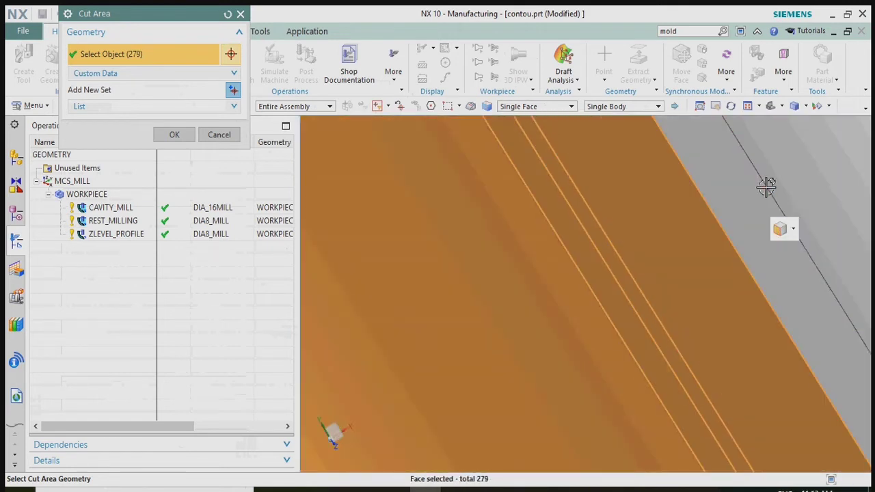
left_click(770, 186)
left_click(828, 188)
scroll(723, 248, "down", 2)
scroll(738, 241, "up", 2)
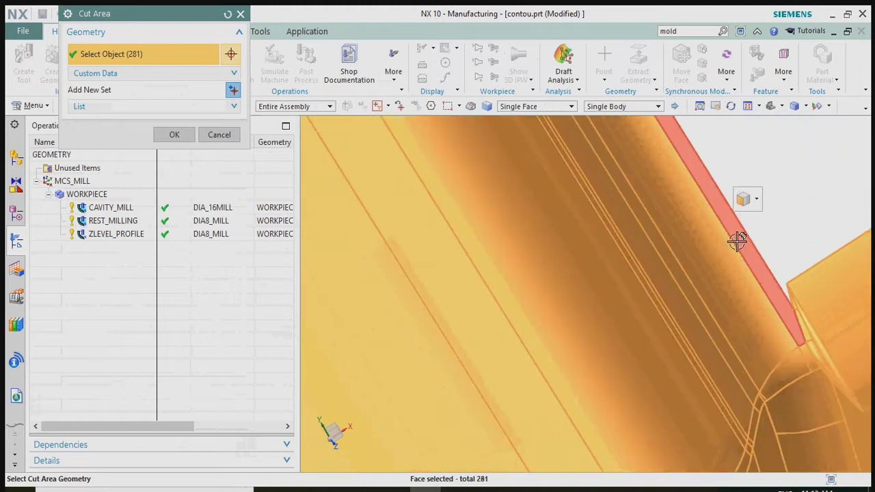
left_click(738, 241)
left_click(776, 230)
scroll(705, 247, "down", 2)
scroll(696, 215, "up", 1)
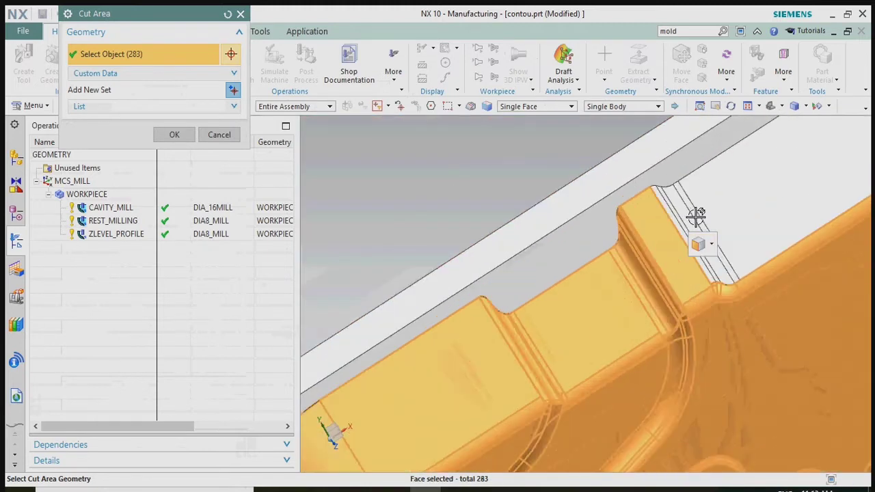
Step: Add the last rear step's narrow faces and the adjoining long rear face, and accept the cut area
scroll(696, 215, "up", 3)
left_click(650, 215)
left_click(635, 230)
left_click(653, 243)
left_click(715, 242)
left_click(772, 246)
scroll(634, 273, "down", 2)
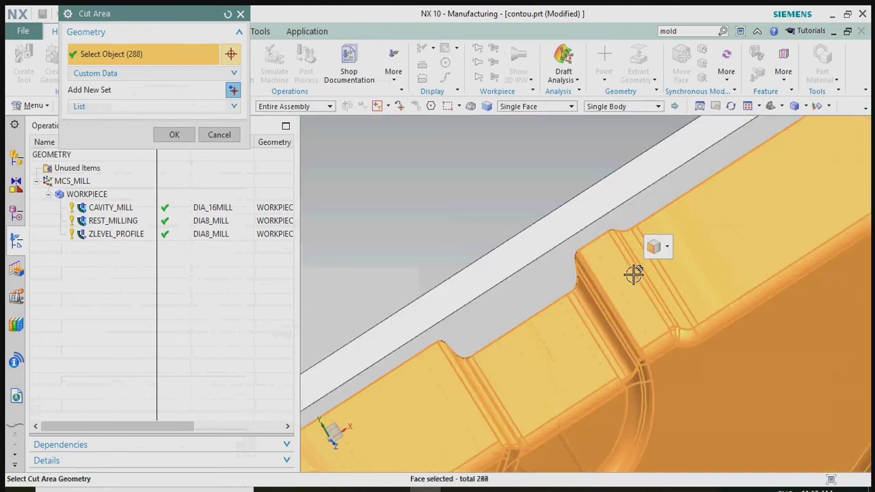
scroll(635, 274, "down", 3)
middle_click_drag(668, 269, 730, 261)
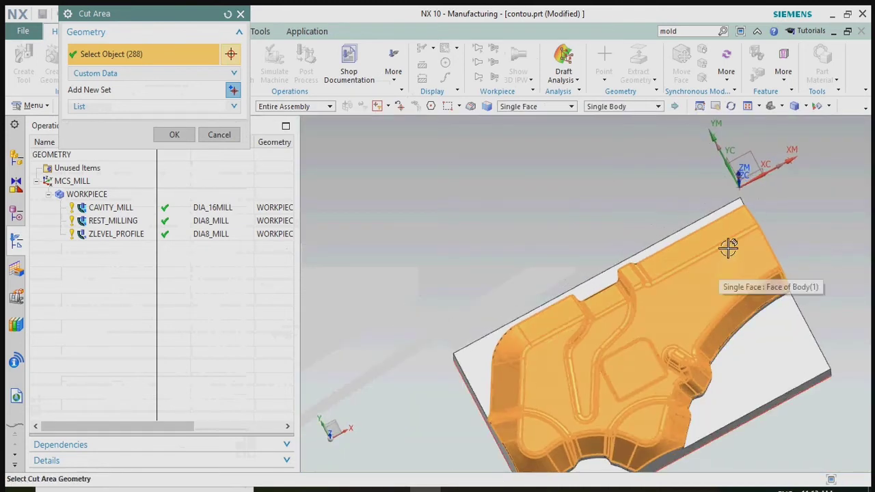
middle_click(730, 260)
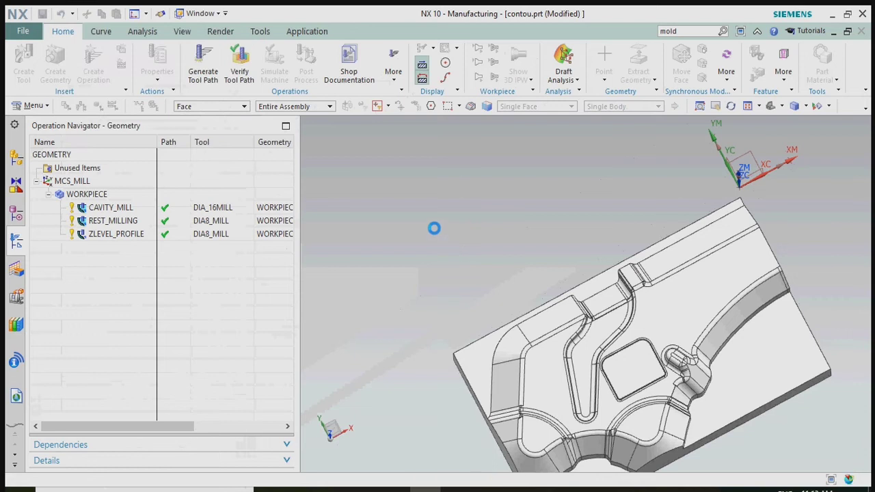
middle_click(226, 214)
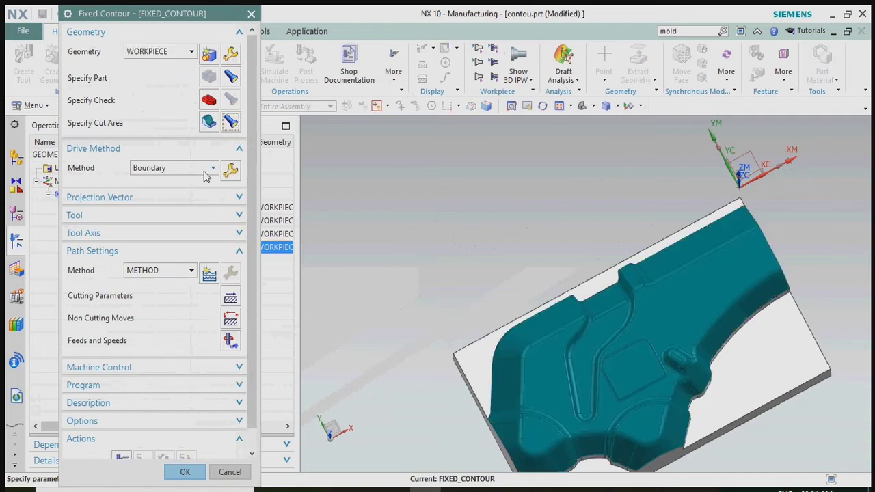
Step: Change the drive method to Area Milling and accept the reset of the drive geometry
left_click(179, 167)
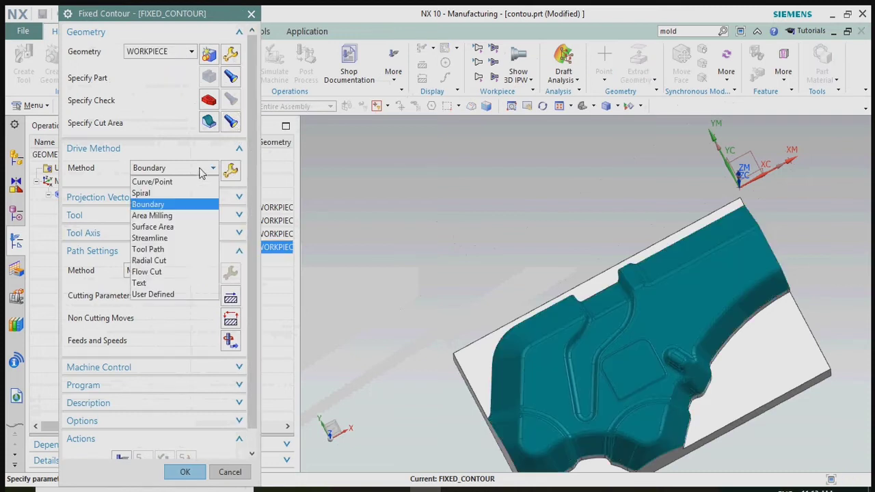
left_click(184, 214)
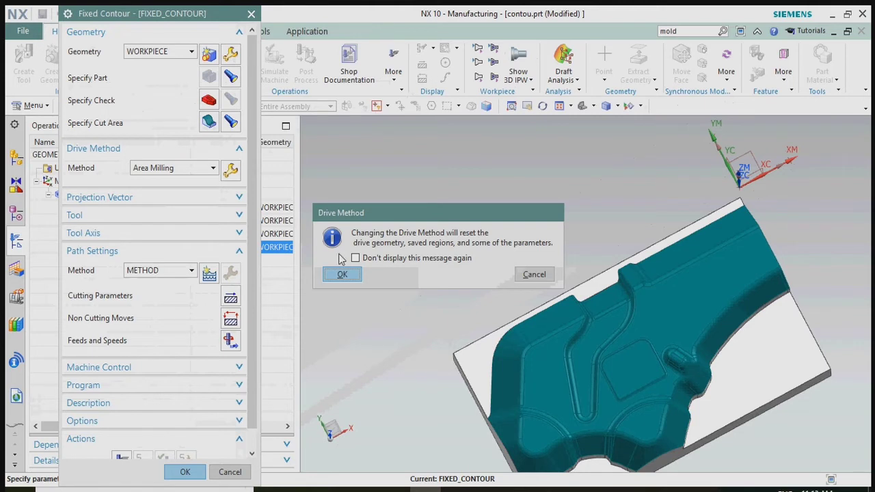
left_click(343, 274)
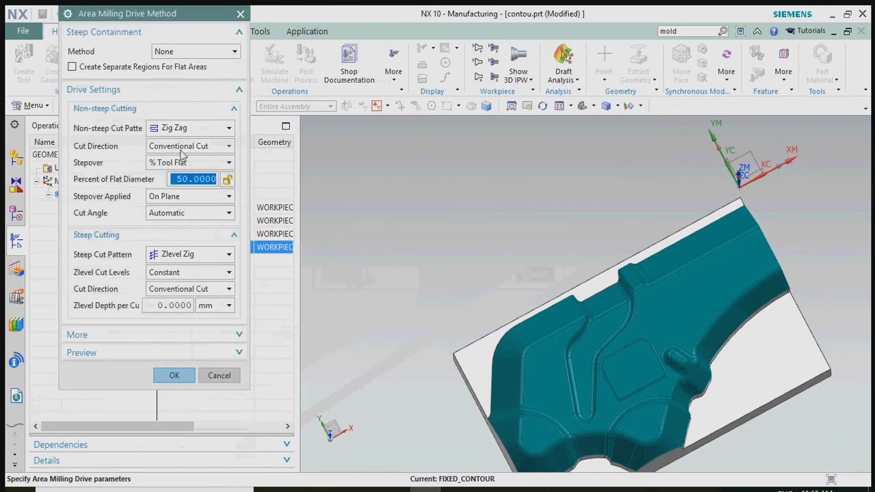
Step: Set the non-steep cut pattern to Follow Periphery with an Outward pattern direction
left_click(165, 131)
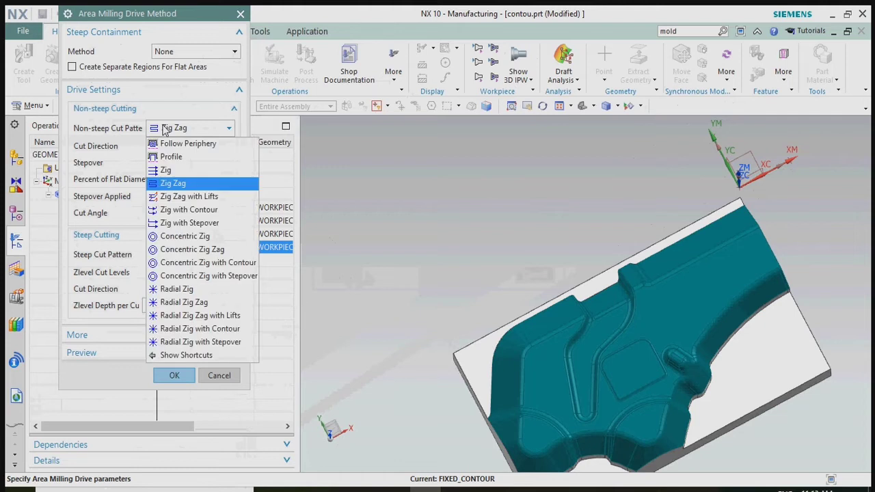
left_click(179, 144)
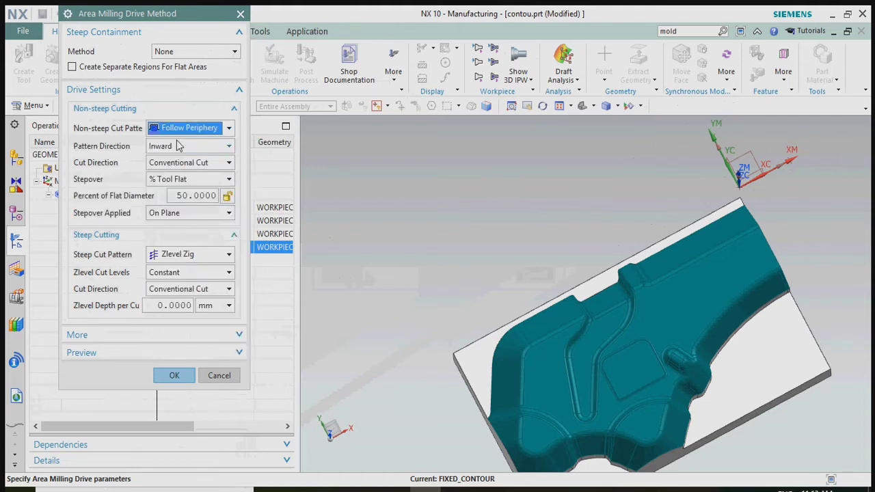
left_click(176, 148)
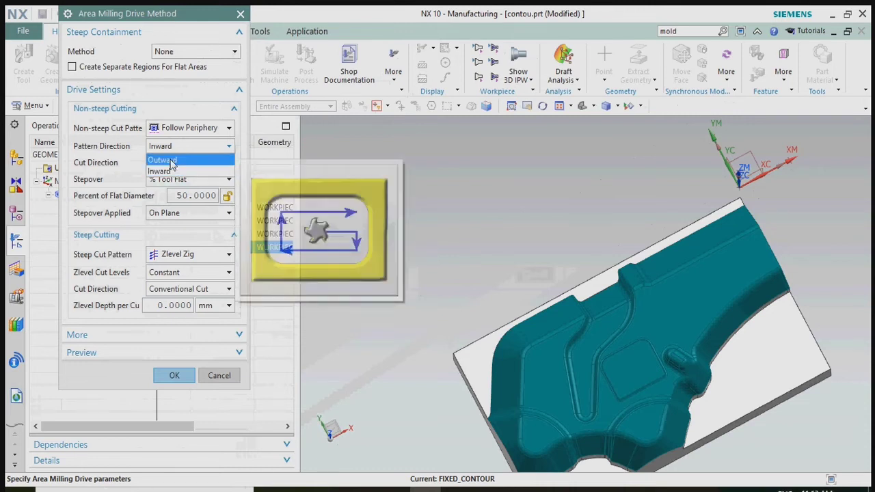
left_click(170, 160)
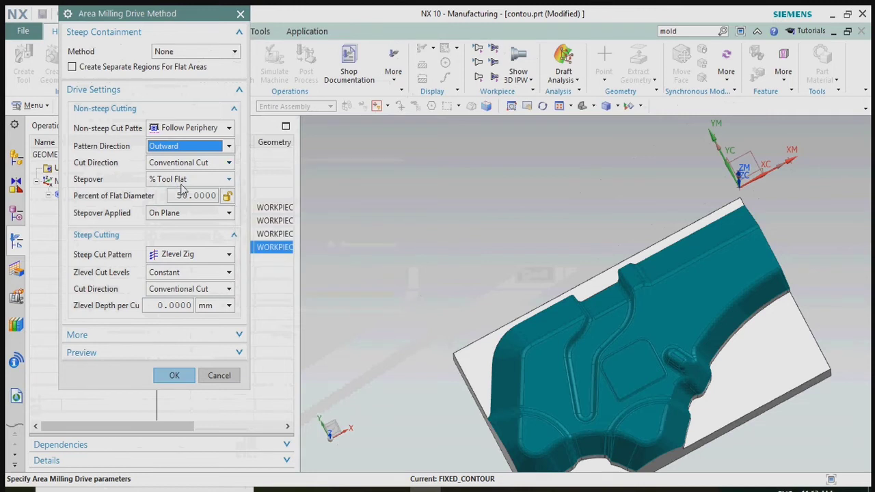
Step: Set the stepover to Constant with a maximum distance in mm and accept the area milling settings
left_click(179, 180)
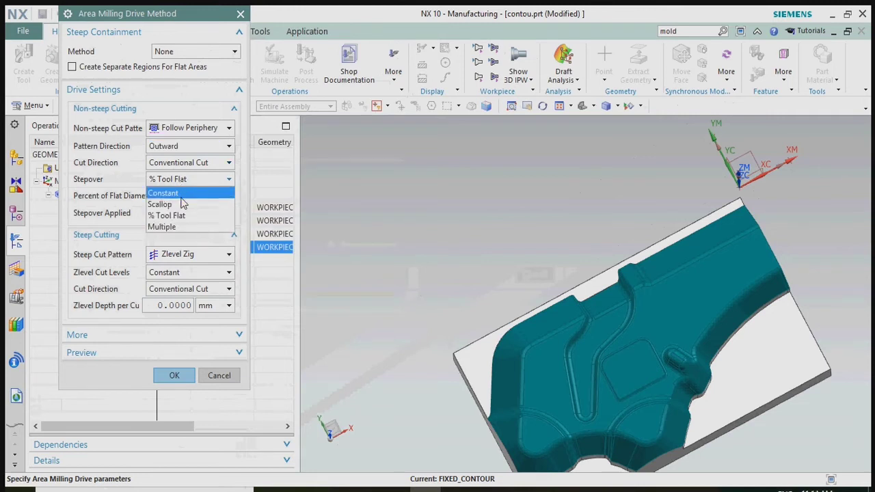
left_click(176, 194)
double_click(164, 195)
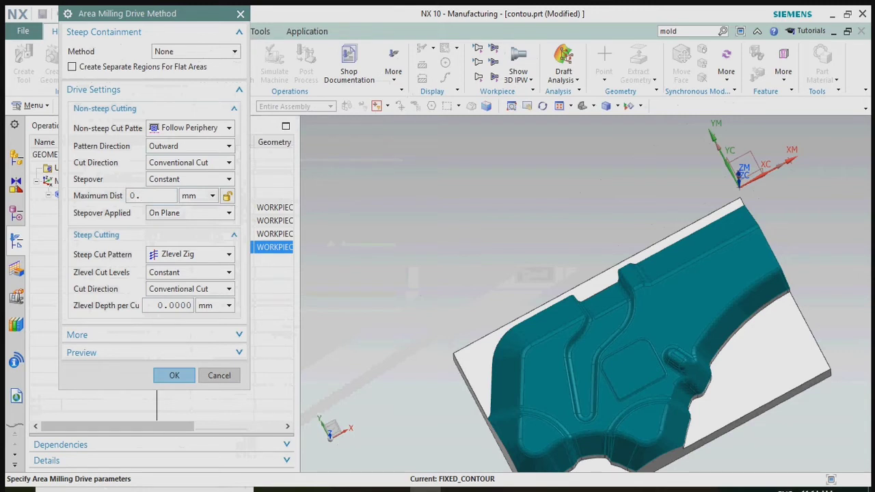
left_click(173, 376)
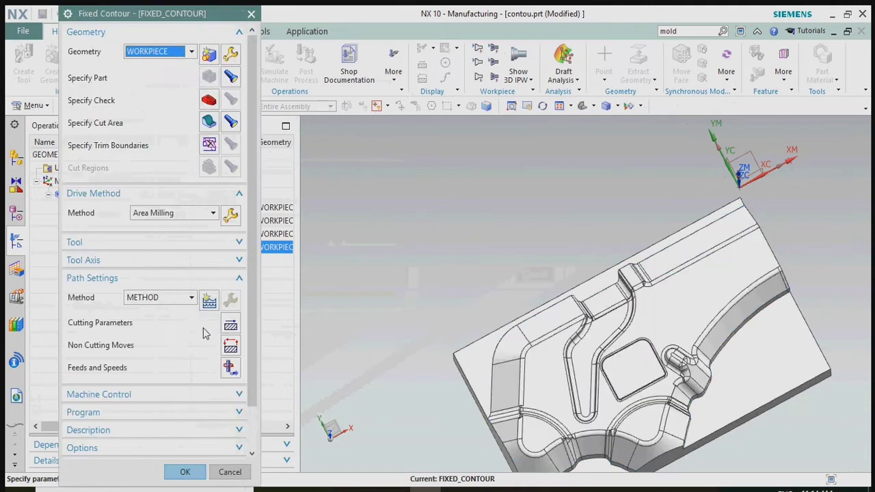
Step: Create a ball mill tool named DIA8_BALL_MILL for the fixed contour operation
left_click(130, 242)
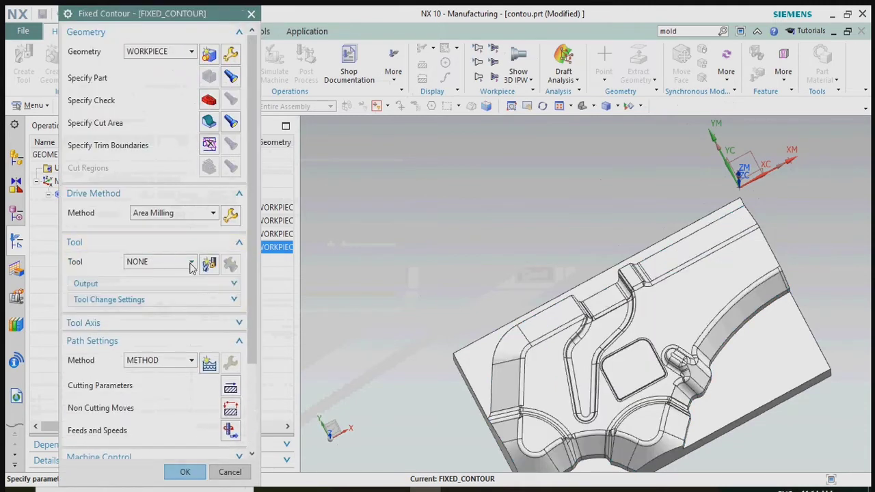
left_click(207, 264)
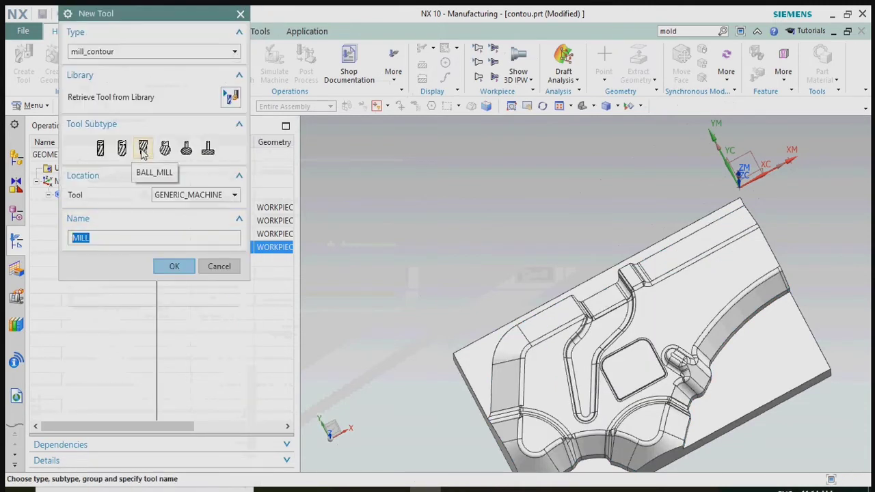
left_click(143, 151)
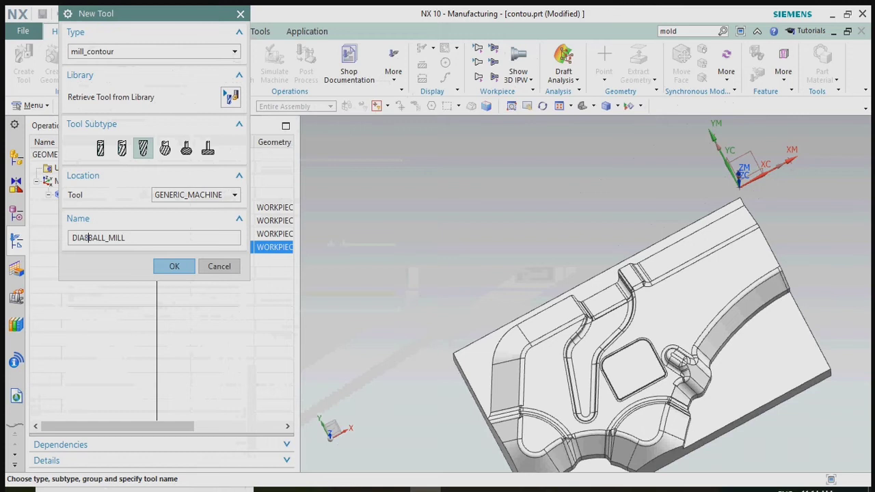
left_click(168, 267)
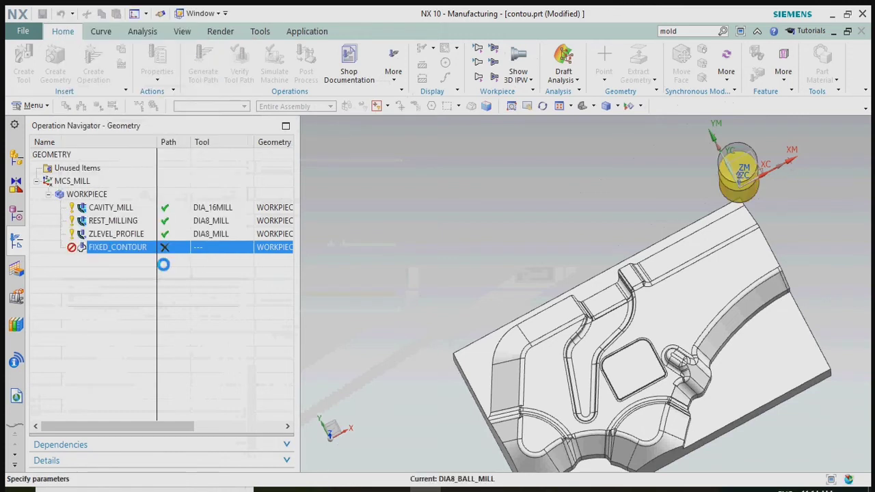
Step: Set the ball mill's diameter to 8 mm and its tool number, adjust register and cutcom register to 7
type("8")
key("Return")
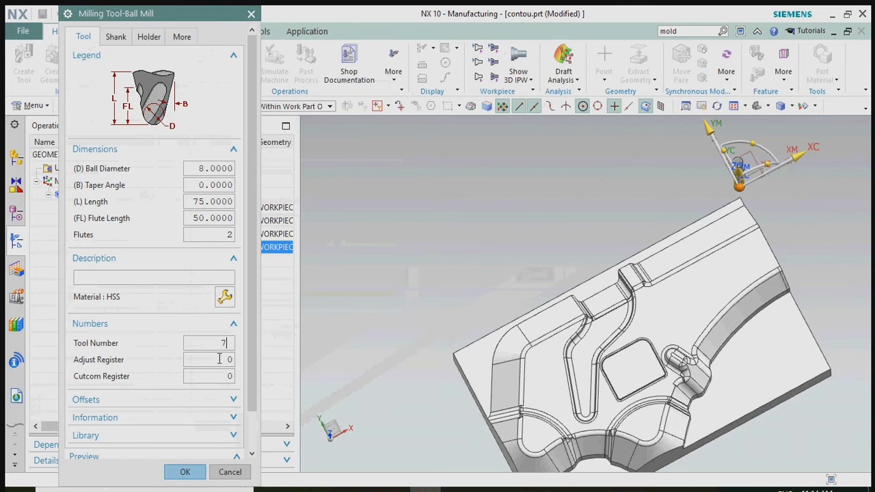
type("7")
key("Tab")
type("7")
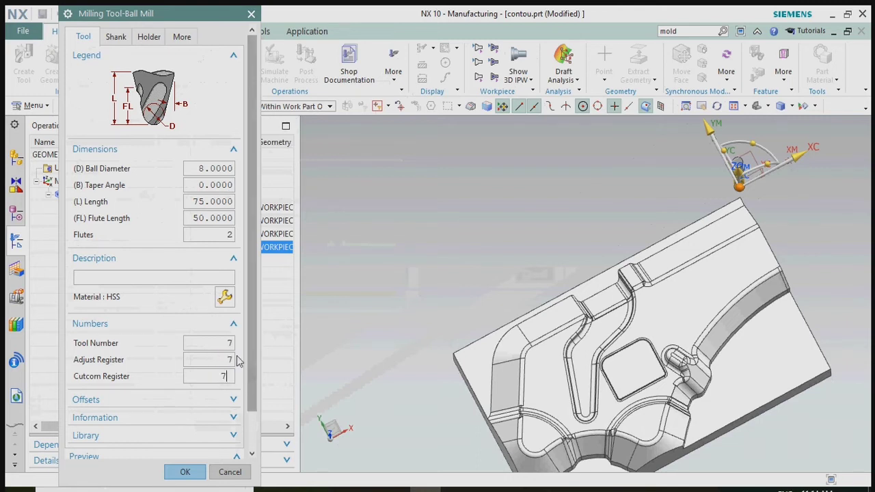
Step: Define a tool holder with lower diameter, length and upper diameter of 55 mm, and accept the tool
left_click(149, 36)
left_click(214, 181)
type("55")
key("Tab")
type("55")
key("Tab")
type("55")
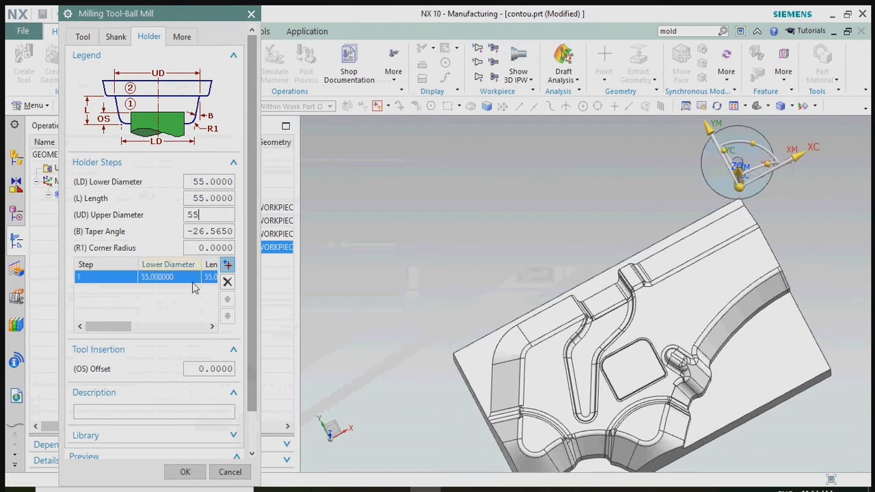
key("Tab")
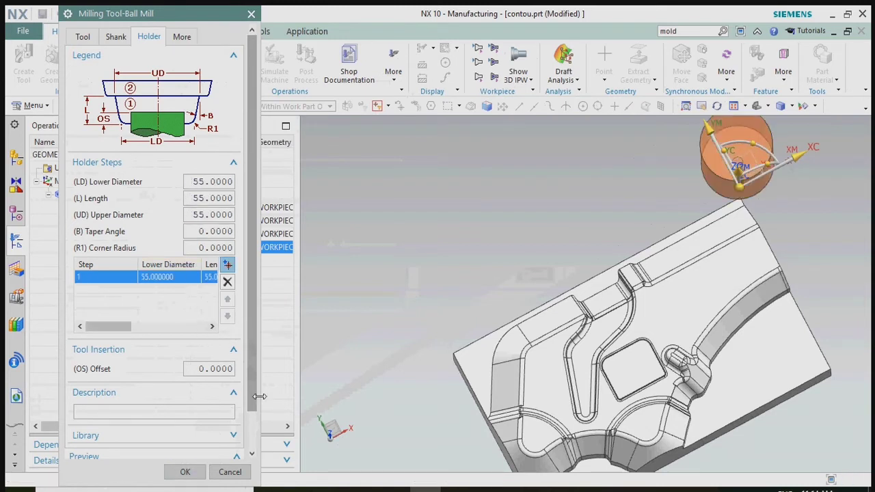
left_click(185, 472)
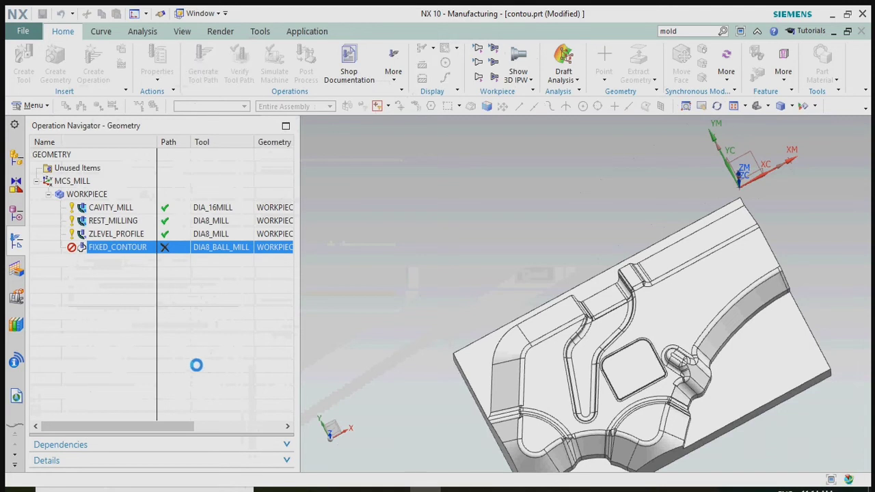
Step: Generate the fixed contour tool path with the ball mill and accept the operation
scroll(139, 391, "down", 3)
left_click(122, 440)
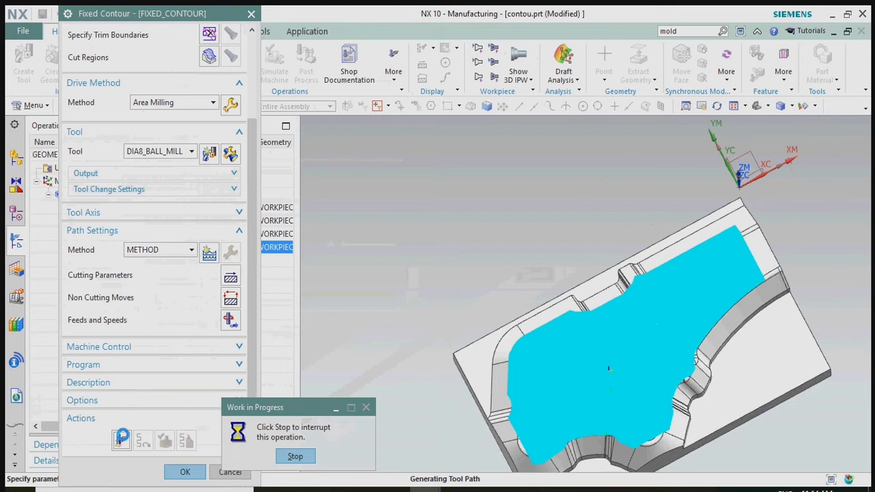
middle_click(122, 436)
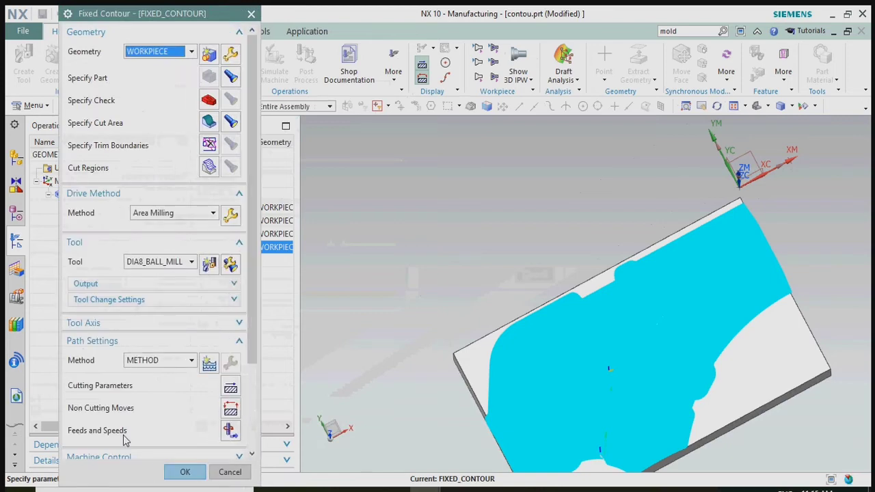
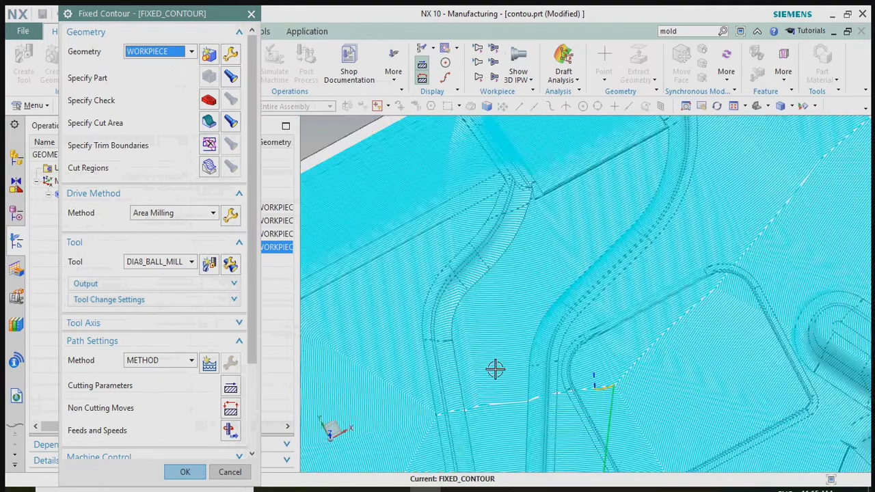
scroll(469, 274, "up", 5)
scroll(493, 332, "down", 4)
scroll(545, 308, "up", 5)
scroll(546, 310, "down", 2)
scroll(546, 310, "down", 10)
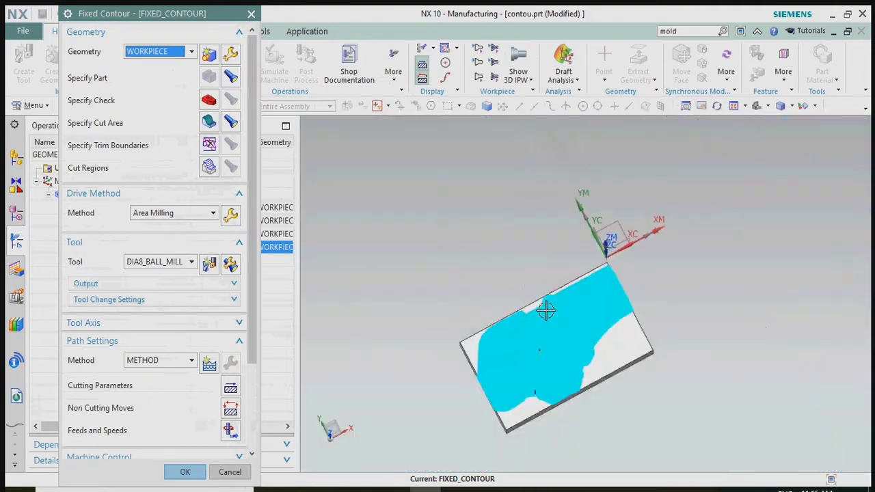
scroll(577, 353, "up", 10)
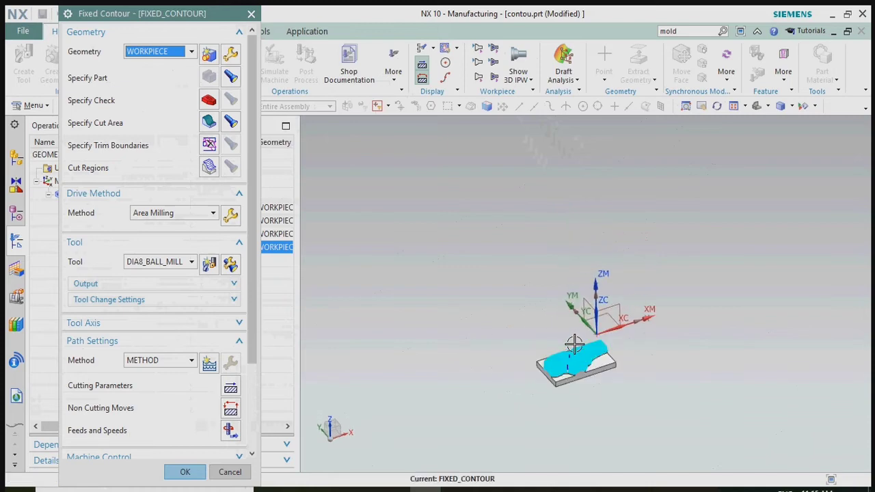
scroll(560, 404, "down", 6)
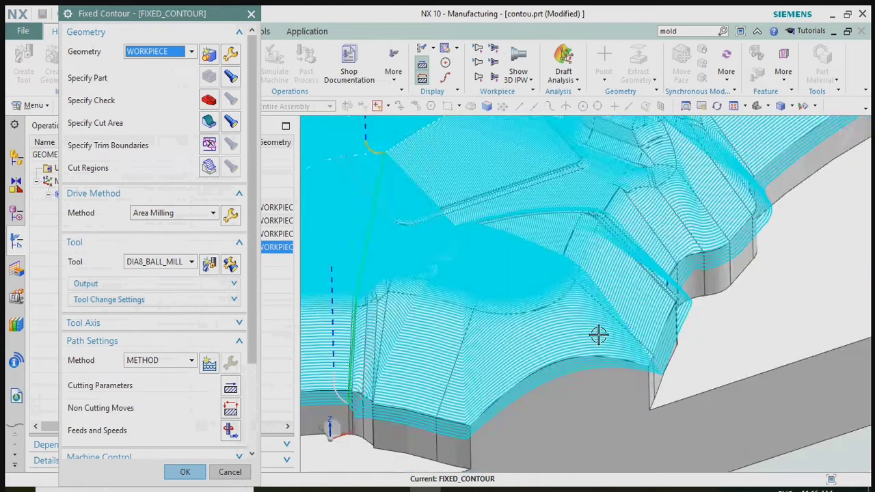
left_click(179, 474)
Step: Verify the FIXED_CONTOUR tool path in 3D Dynamic mode, stepping through the first cutting moves
right_click(121, 247)
mouse_move(191, 205)
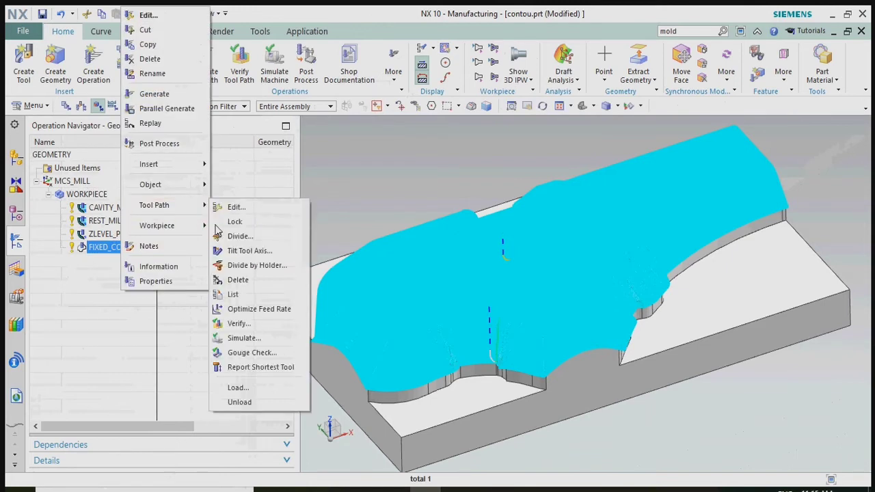
left_click(239, 323)
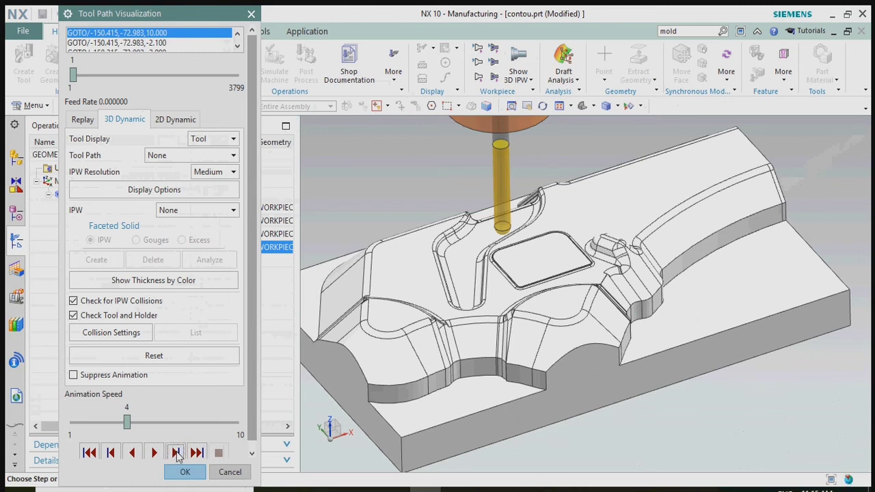
left_click(176, 453)
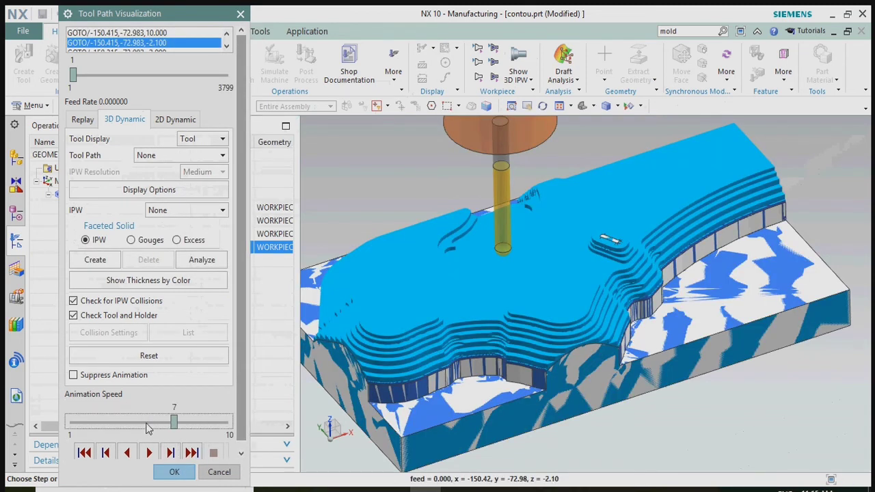
scroll(244, 393, "down", 1)
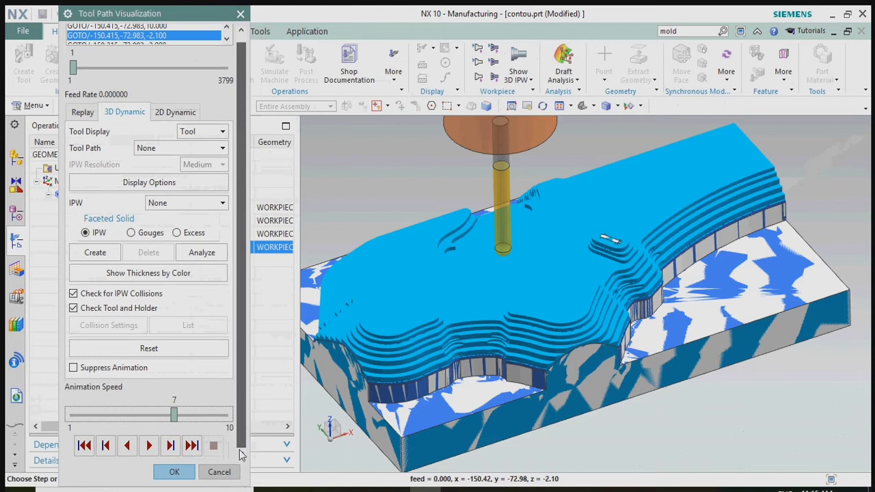
left_click(170, 445)
left_click(169, 444)
left_click(165, 441)
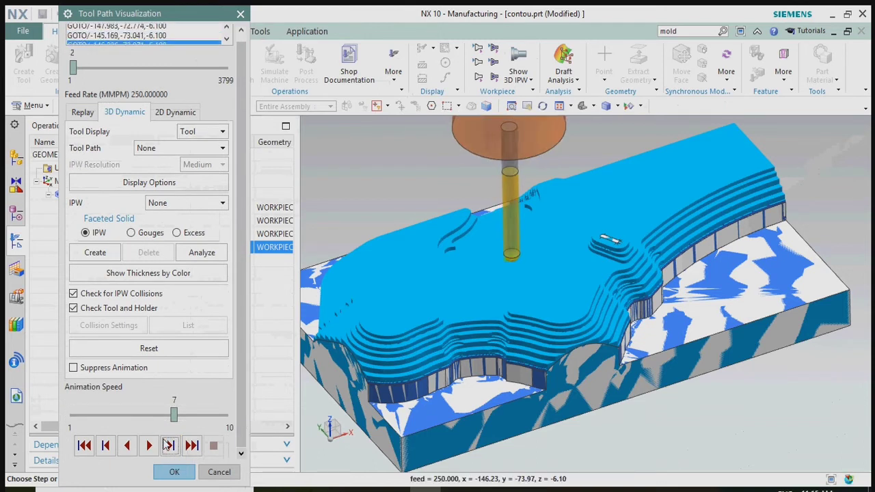
left_click(163, 439)
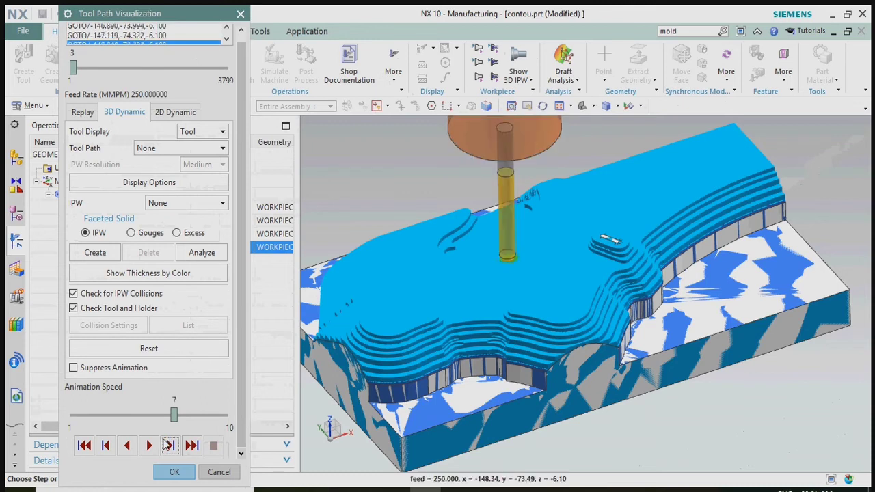
middle_click_drag(442, 196, 448, 188)
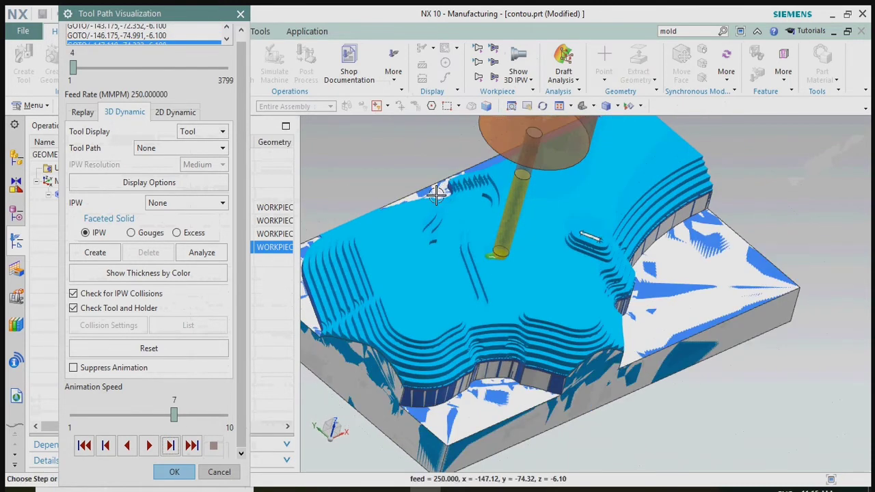
scroll(440, 141, "up", 3)
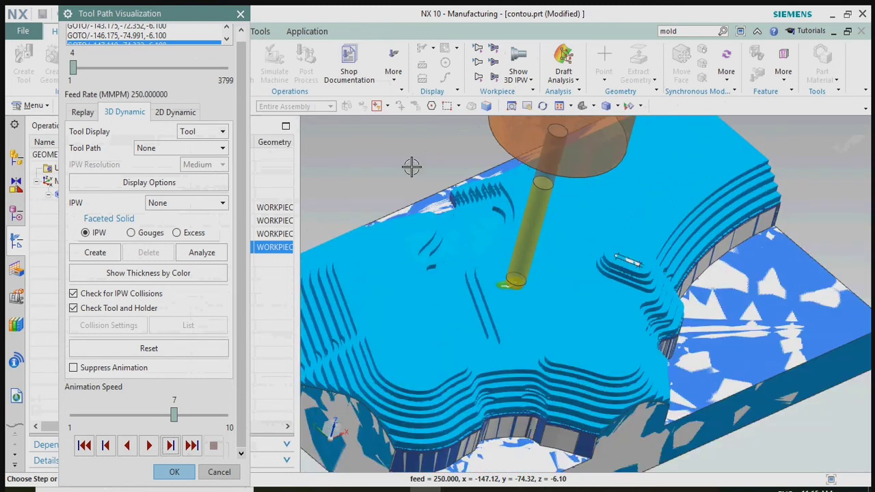
Step: Play the 3D material removal simulation through to the end of the finishing path and close the visualization
left_click(149, 448)
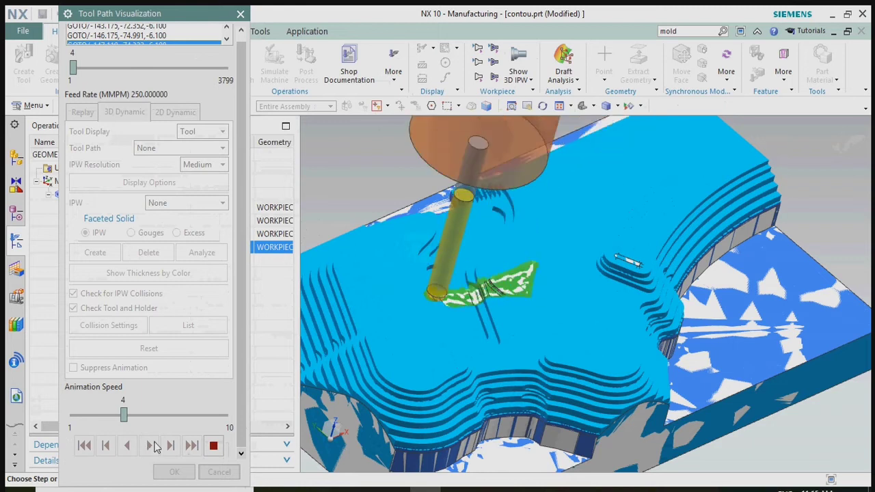
scroll(616, 335, "down", 3)
scroll(599, 342, "up", 3)
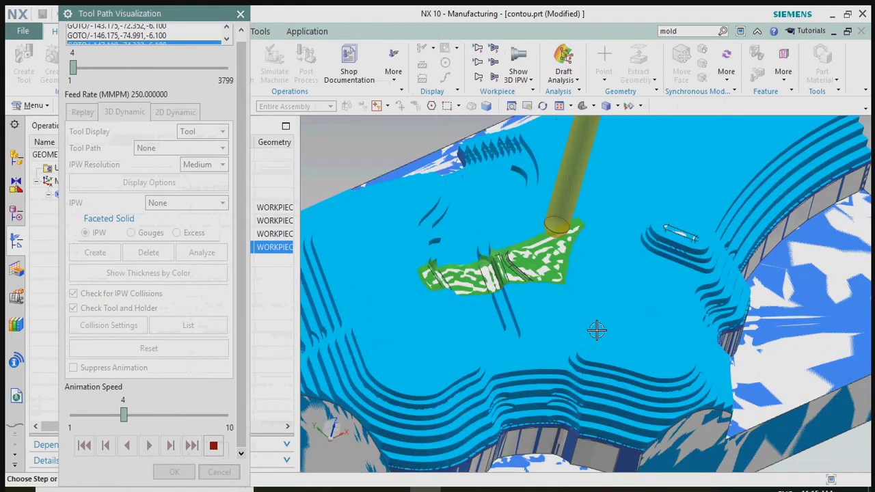
scroll(609, 308, "down", 2)
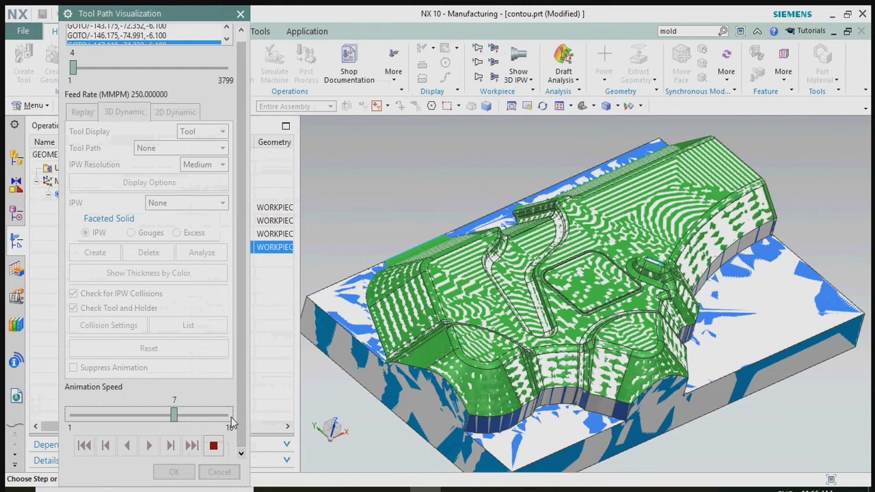
middle_click_drag(461, 379, 488, 351)
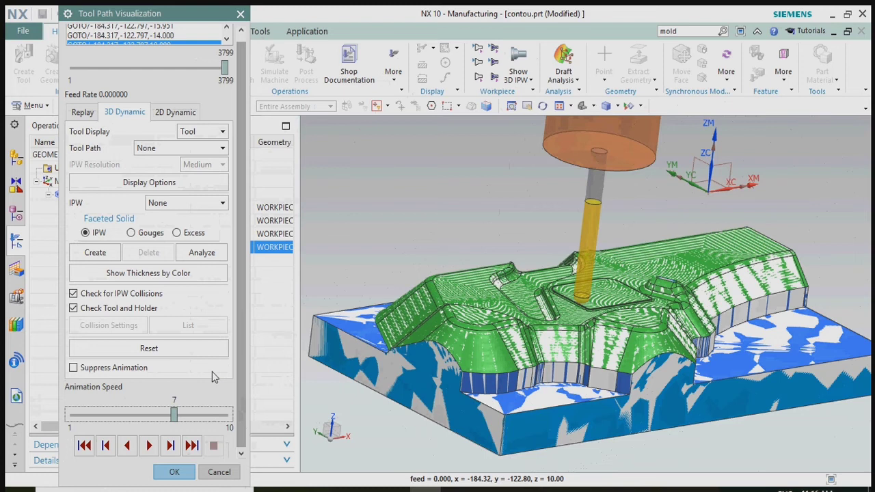
left_click(179, 470)
left_click(153, 257)
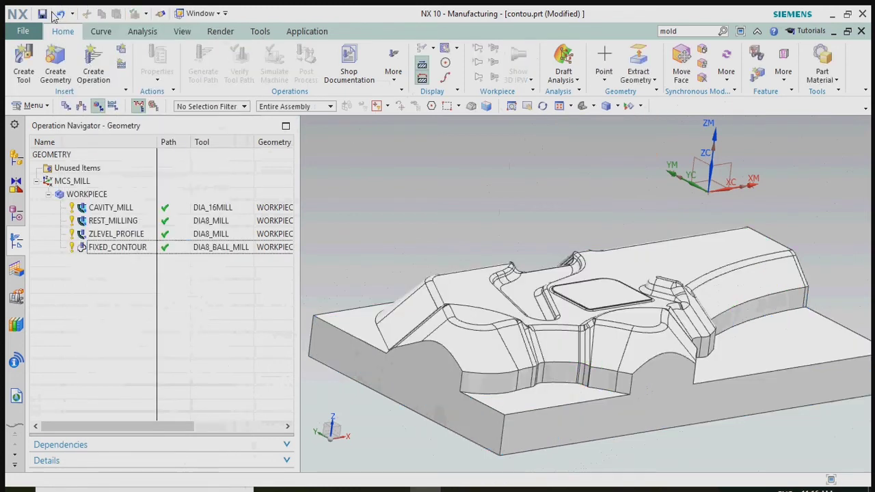
Step: Reopen the FIXED_CONTOUR operation for editing and review the available drive methods
left_click(116, 248)
right_click(116, 248)
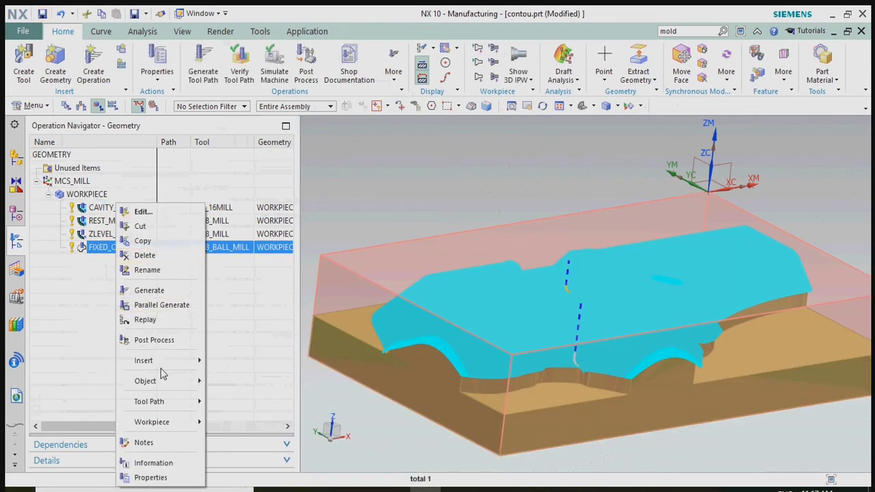
left_click(161, 293)
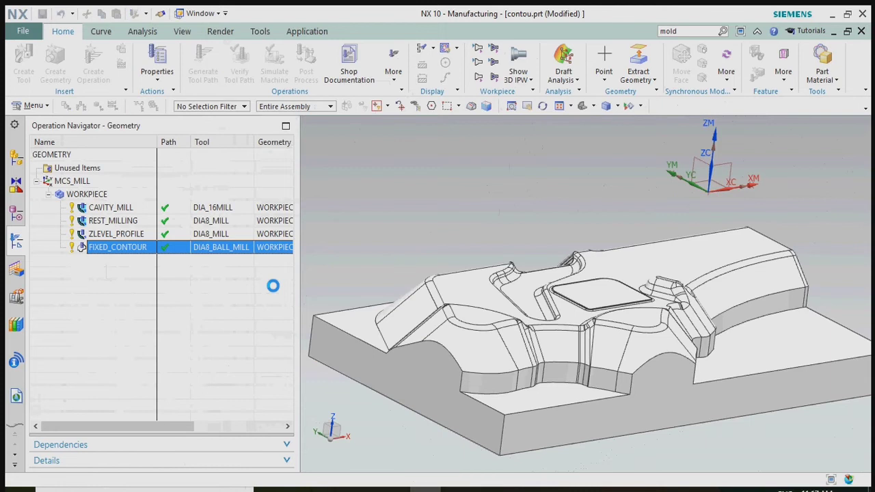
left_click(216, 214)
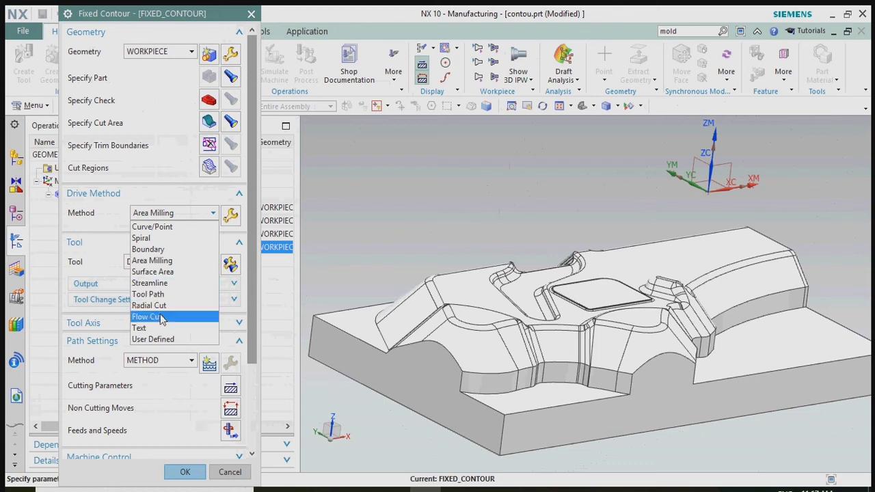
left_click(104, 214)
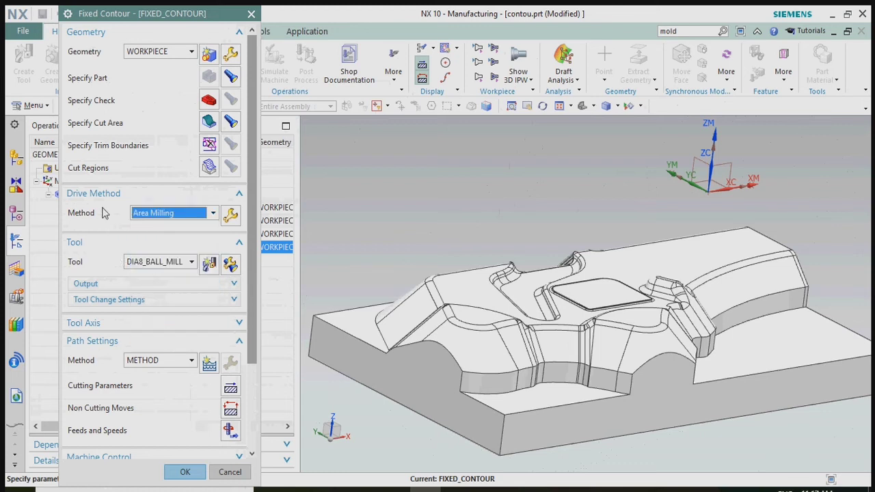
Step: Open the area milling drive settings, review the available non-steep cut patterns, and cancel
key("Escape")
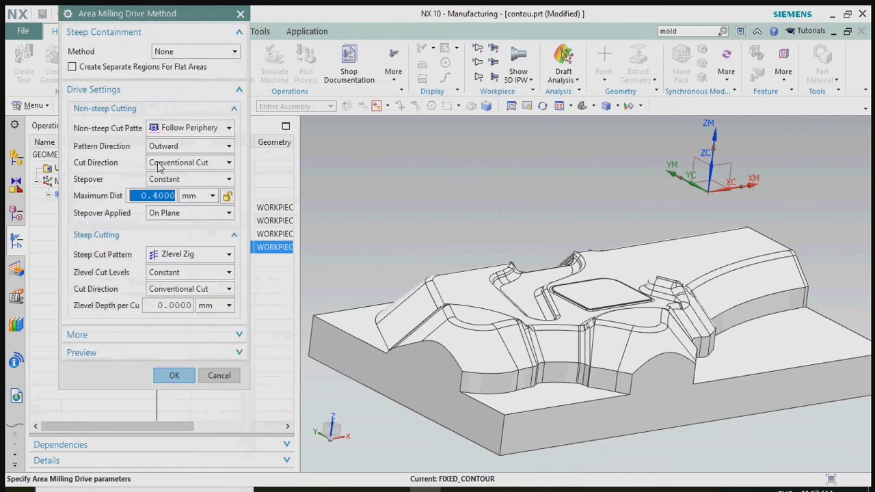
left_click(183, 130)
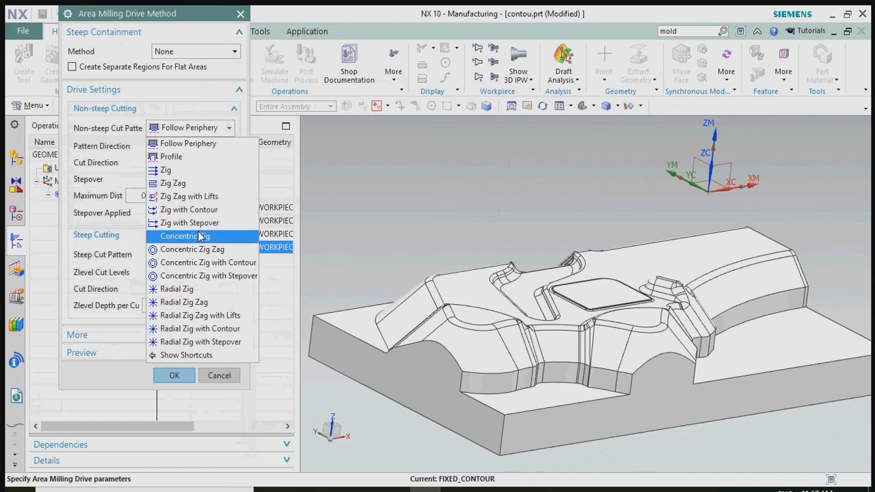
left_click(220, 375)
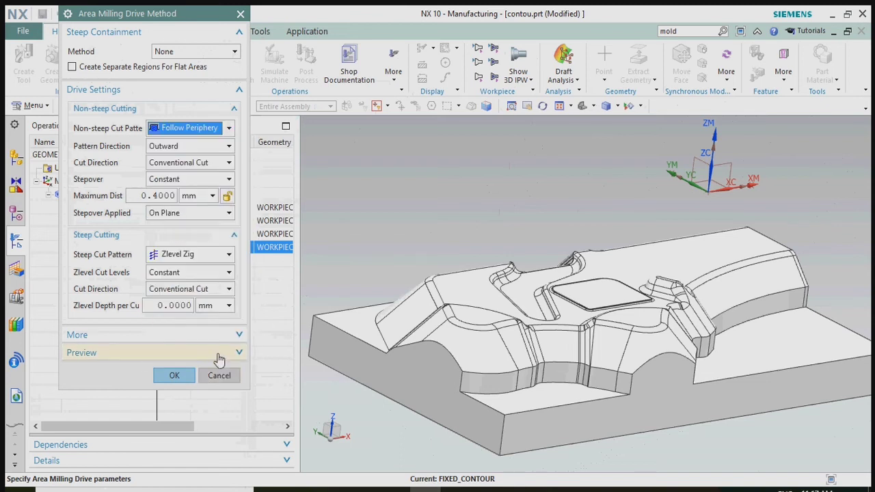
Step: Close the area milling drive settings and leave the FIXED_CONTOUR operation without saving any changes
left_click(218, 375)
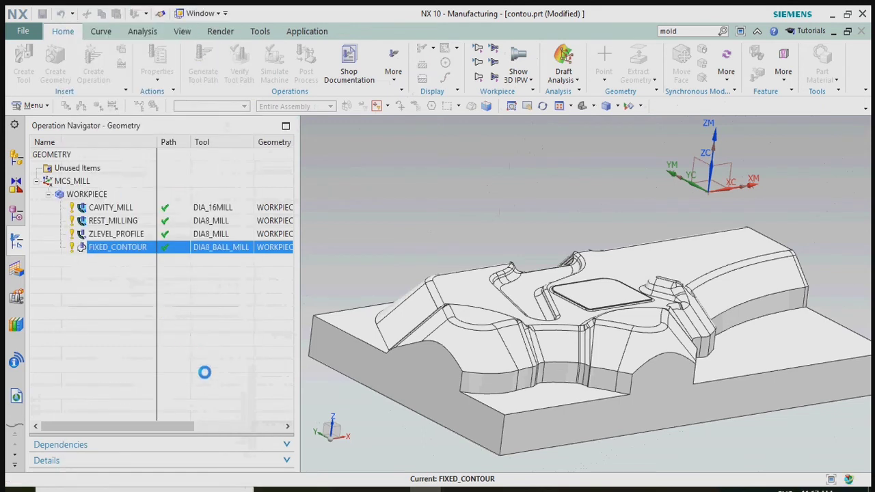
scroll(219, 445, "down", 3)
key("Escape")
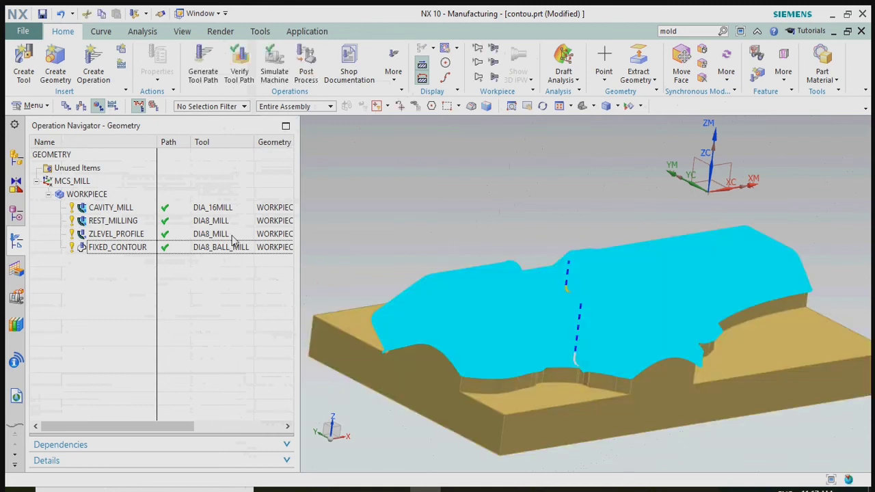
Step: Display the tool paths of CAVITY_MILL, REST_MILLING, ZLEVEL_PROFILE and FIXED_CONTOUR one after another
left_click(230, 209)
left_click(230, 222)
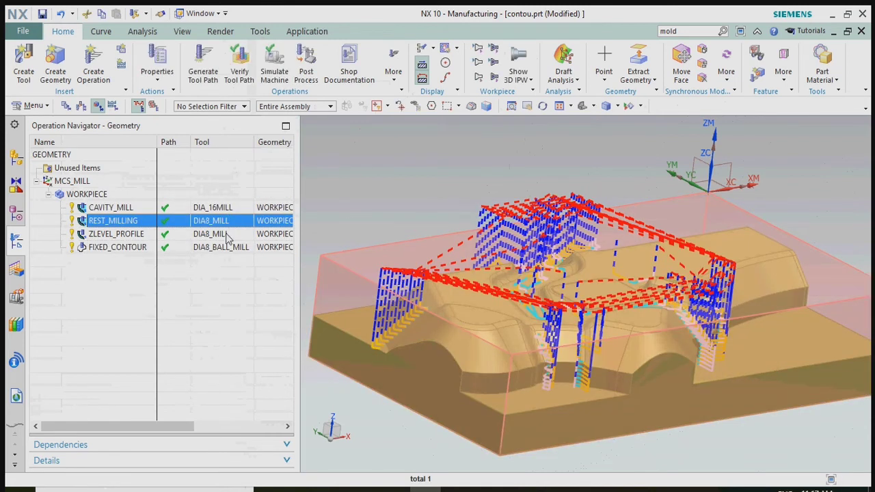
left_click(230, 236)
left_click(229, 248)
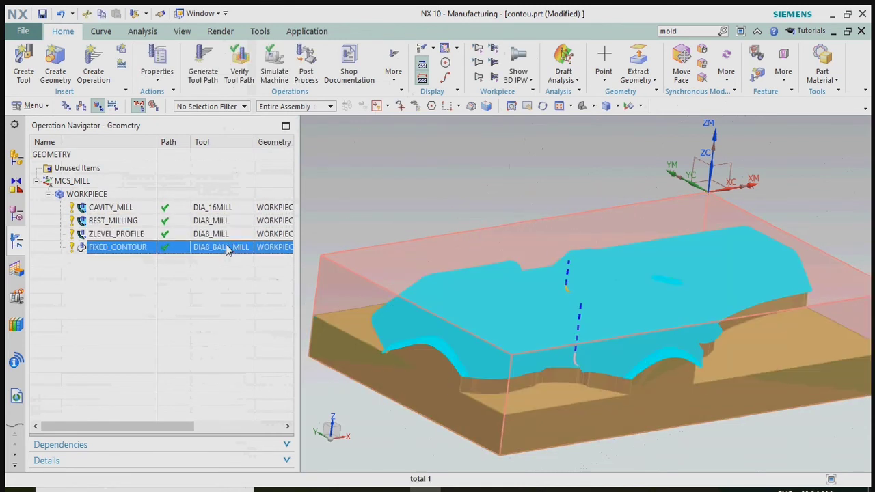
Step: Verify all four operations together as a 3D Dynamic simulation, raising the animation speed to 9, and close the visualization at the end
left_click(225, 211, "shift")
right_click(225, 209)
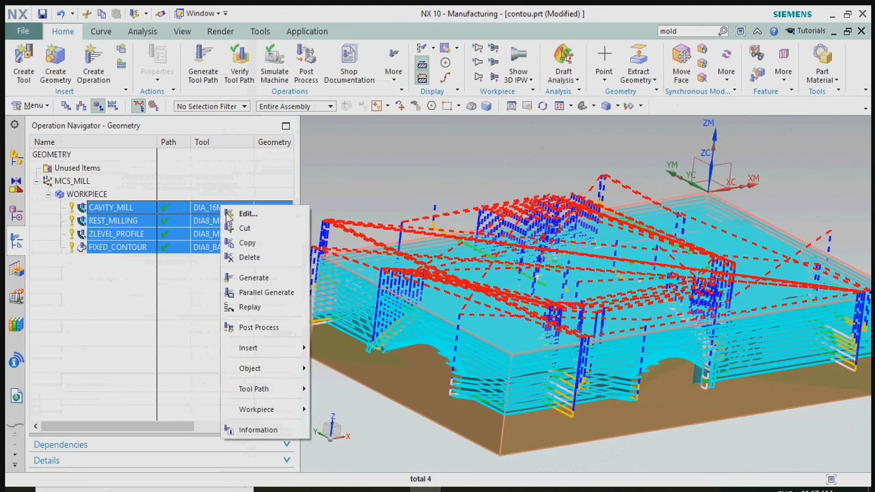
mouse_move(269, 393)
left_click(345, 402)
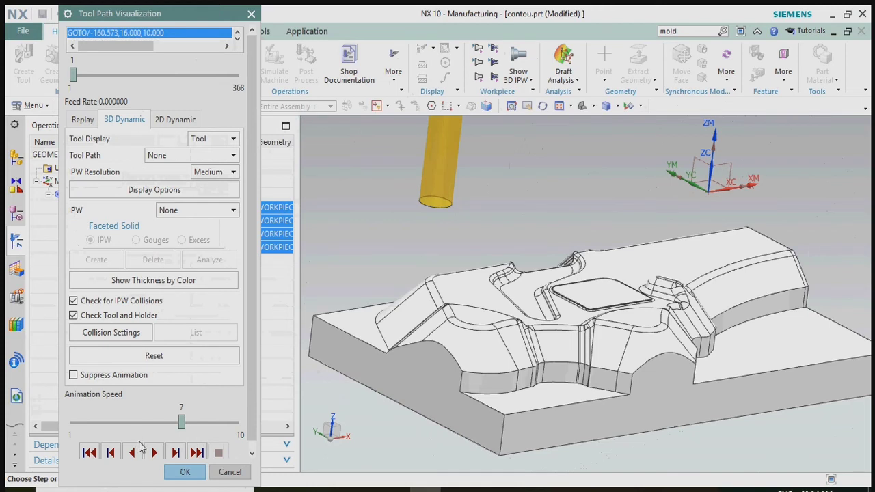
left_click(155, 453)
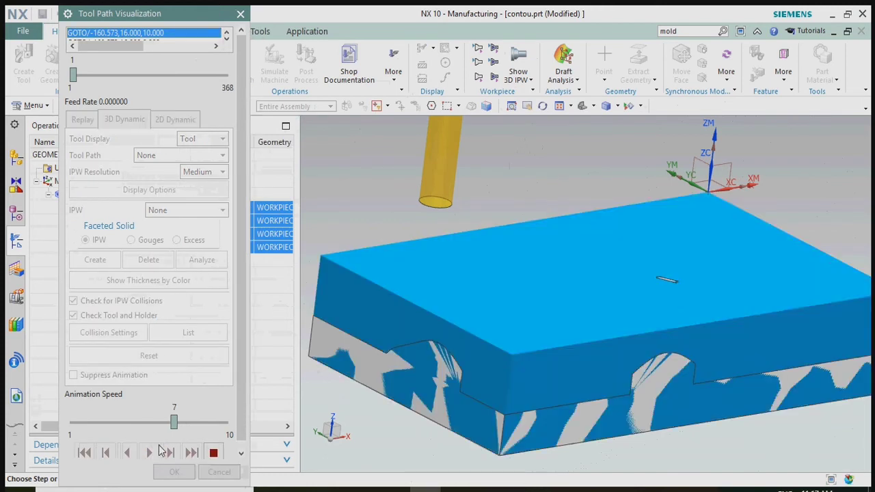
left_click(191, 422)
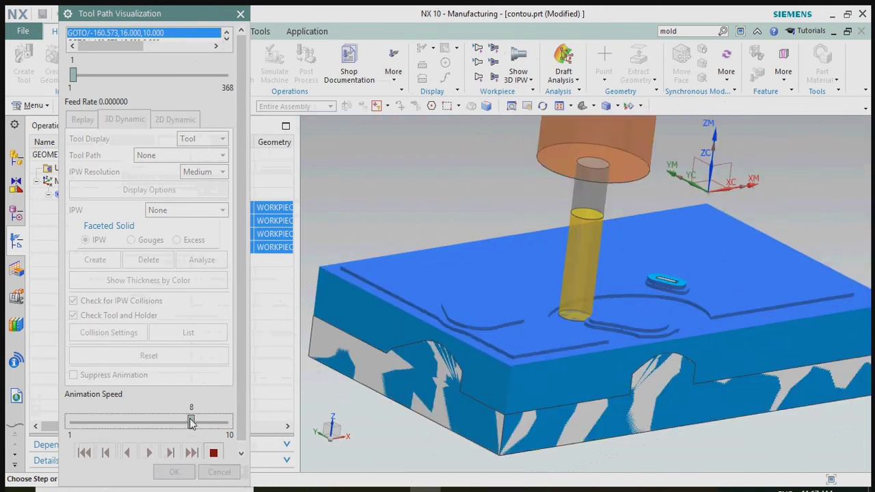
left_click(202, 424)
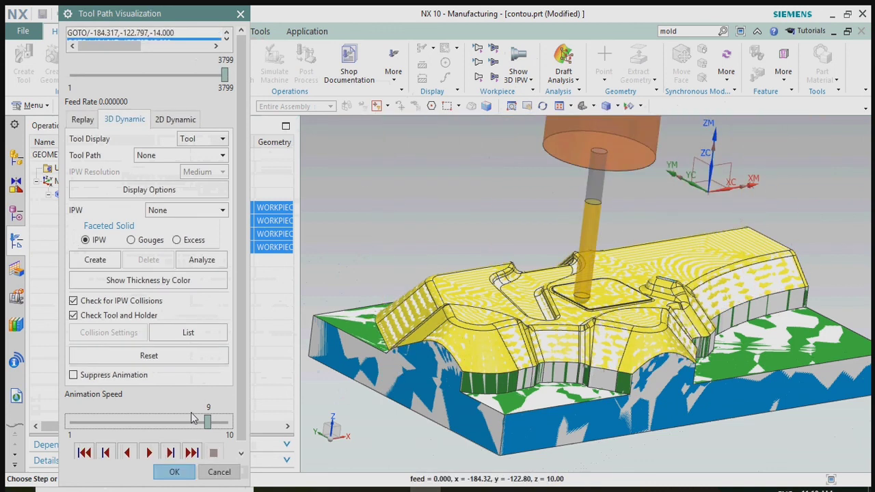
left_click(179, 472)
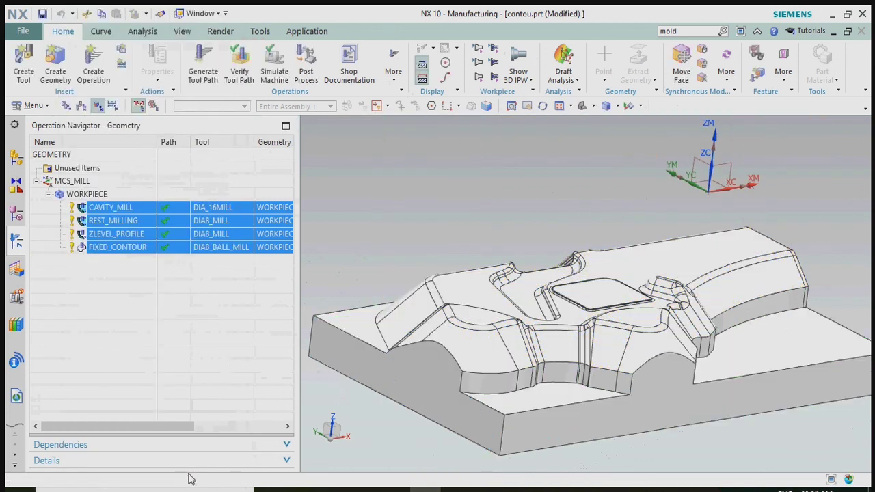
Step: Clear the operation selection and narrow the Operation Navigator to its name column to enlarge the part view
left_click(212, 309)
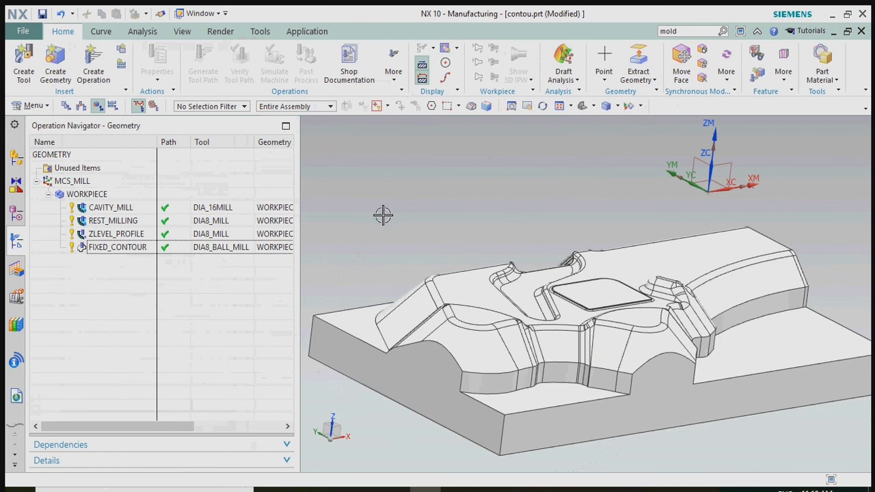
left_click_drag(300, 181, 123, 186)
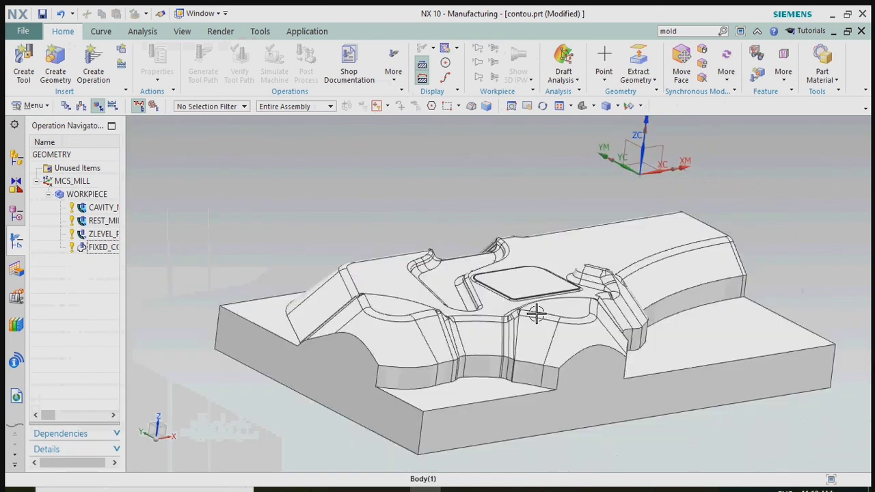
middle_click_drag(536, 313, 695, 317)
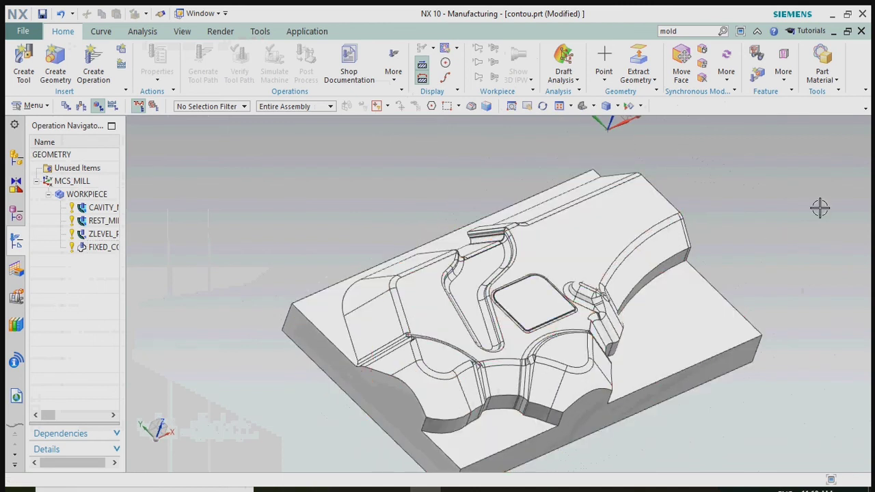
left_click(820, 208)
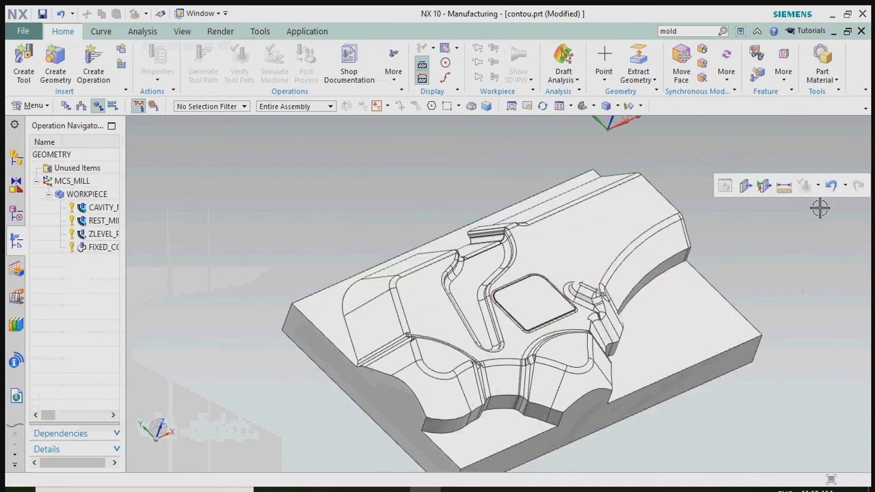